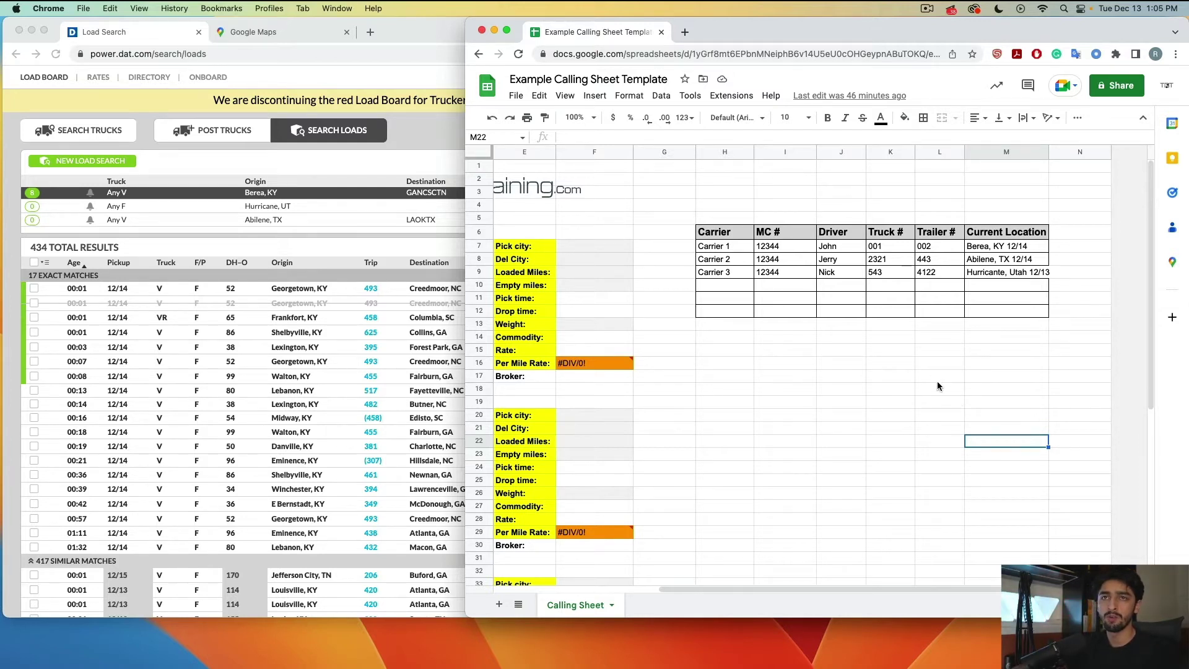
Review the carrier, MC, driver, truck, trailer and current location entries in the carrier table, then switch to the DAT load board.
click(726, 249)
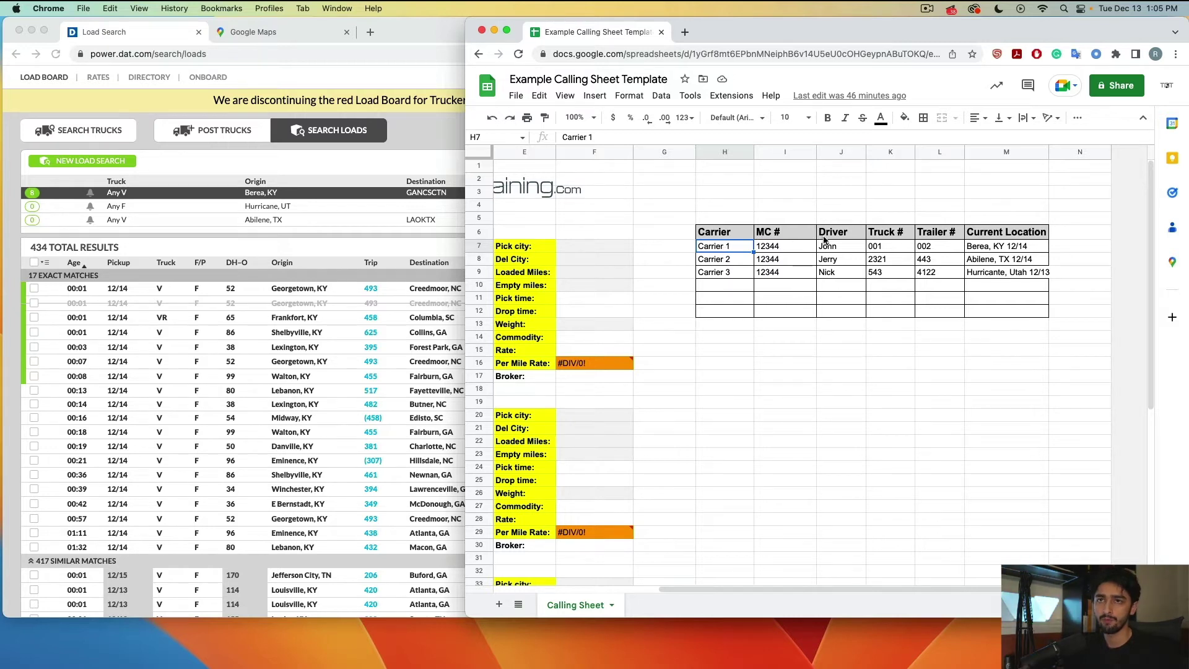
click(837, 249)
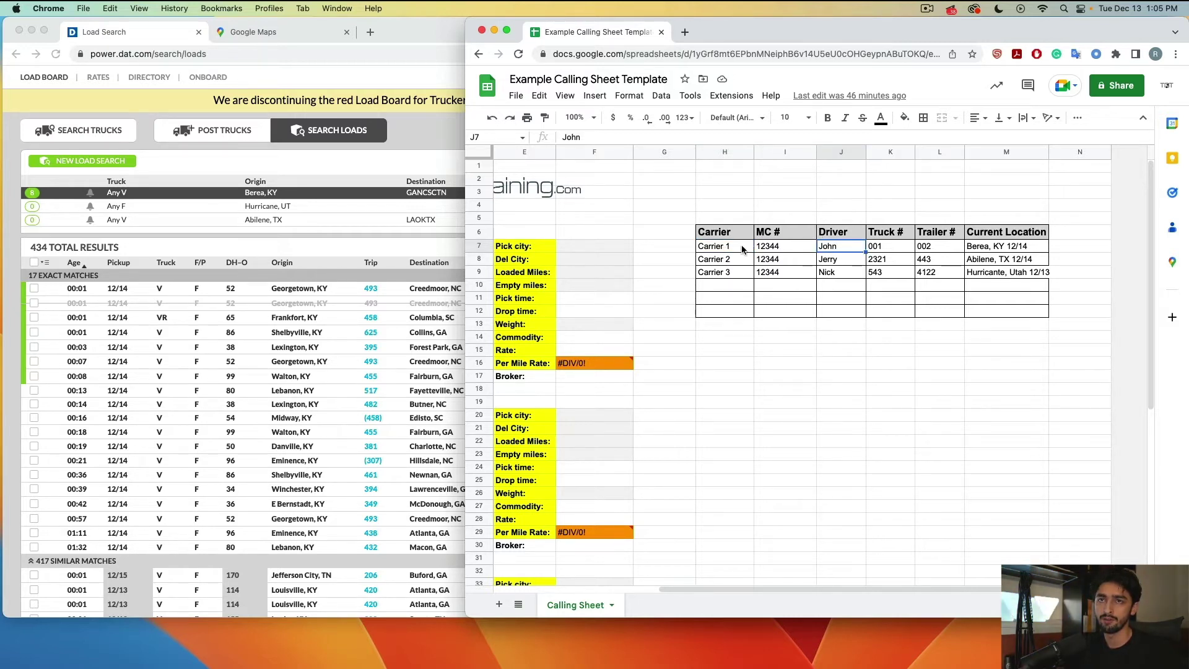
click(743, 249)
click(784, 249)
click(886, 246)
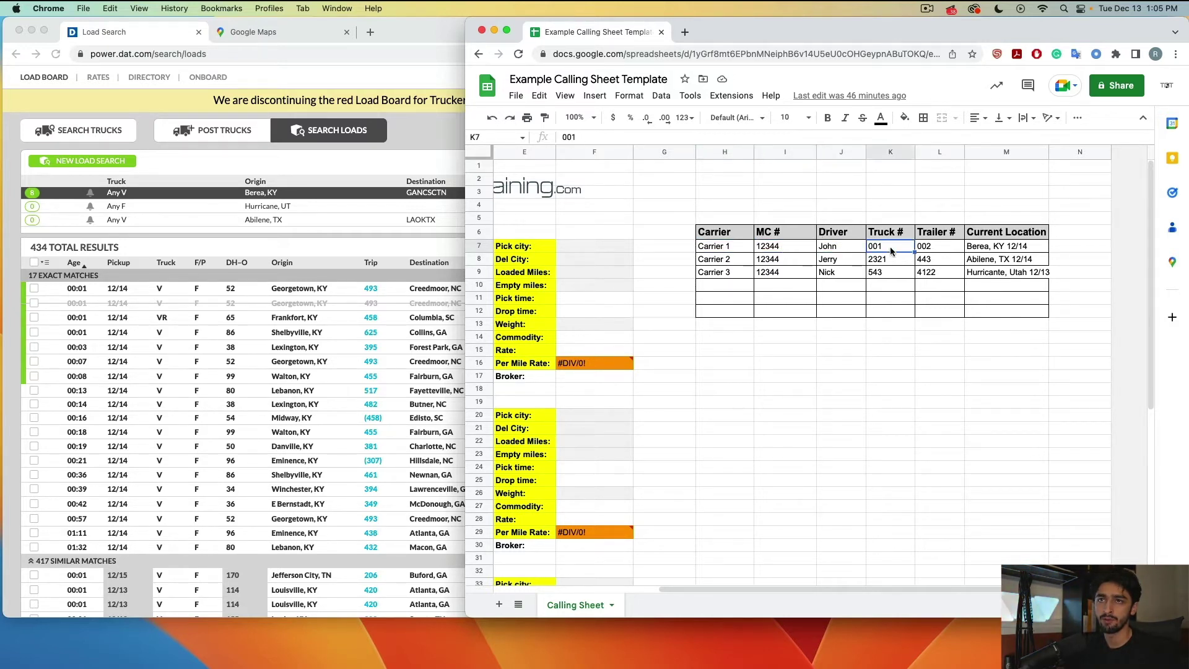
click(934, 244)
click(991, 250)
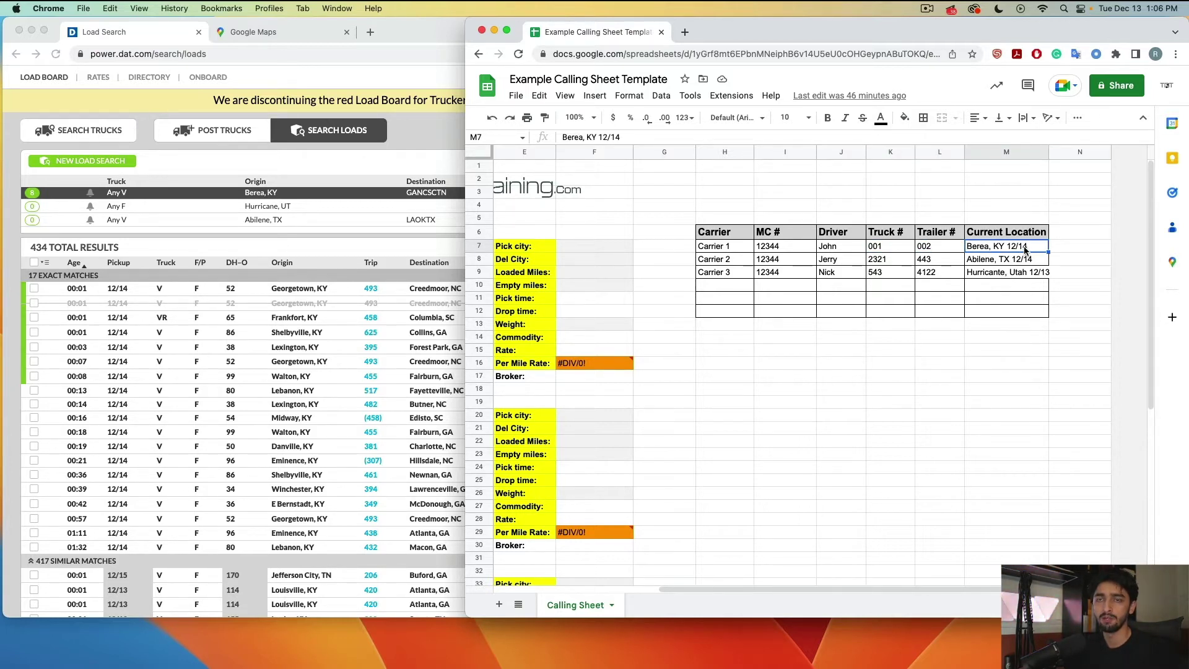
click(726, 250)
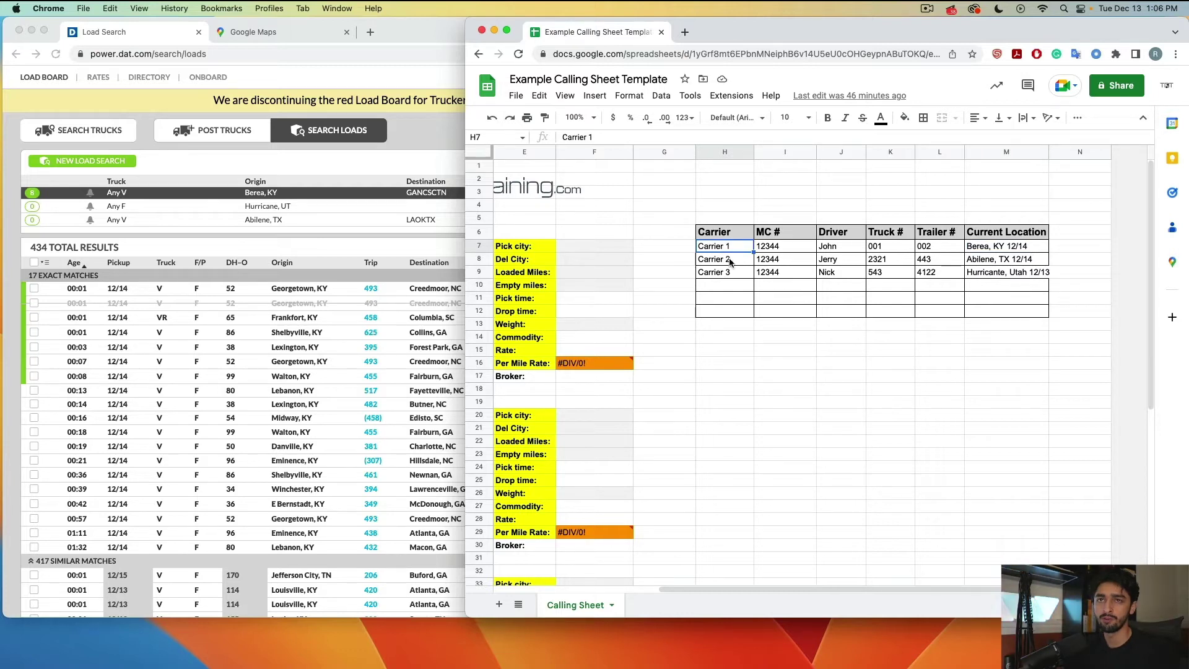
click(732, 274)
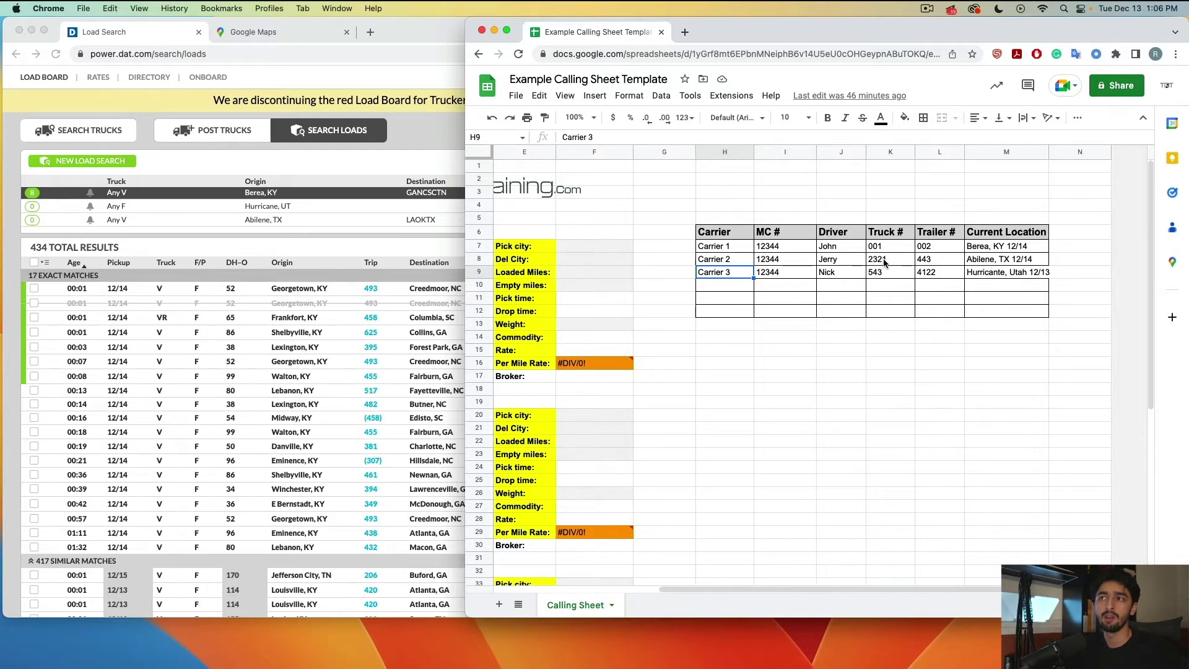
click(380, 253)
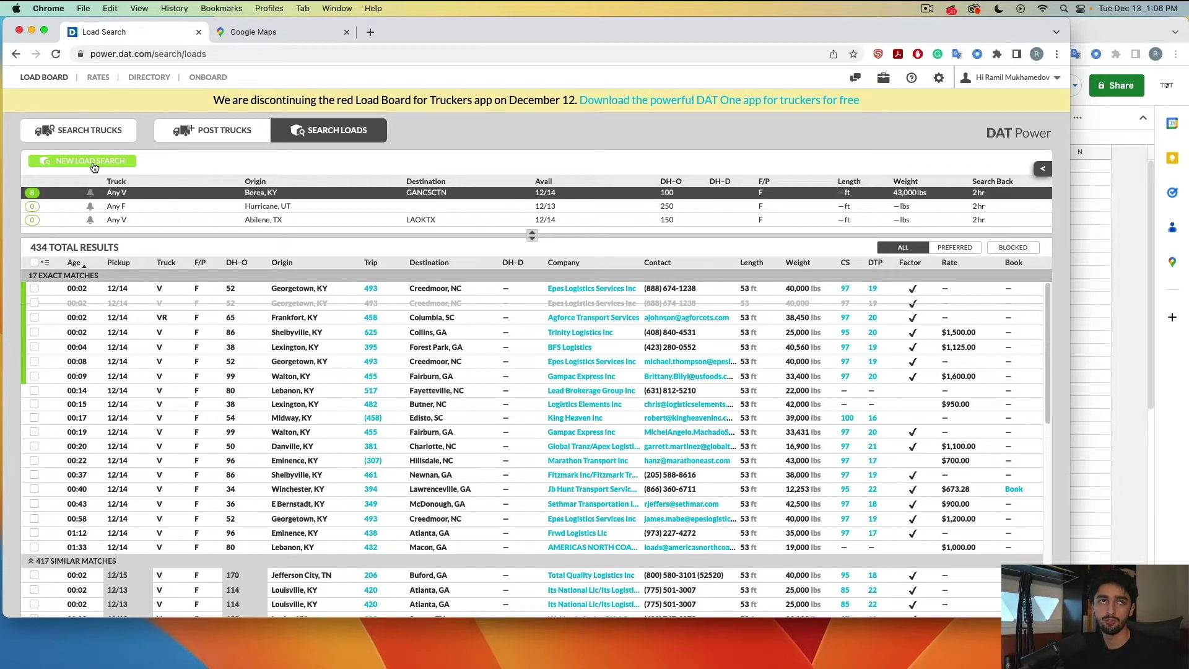
click(118, 162)
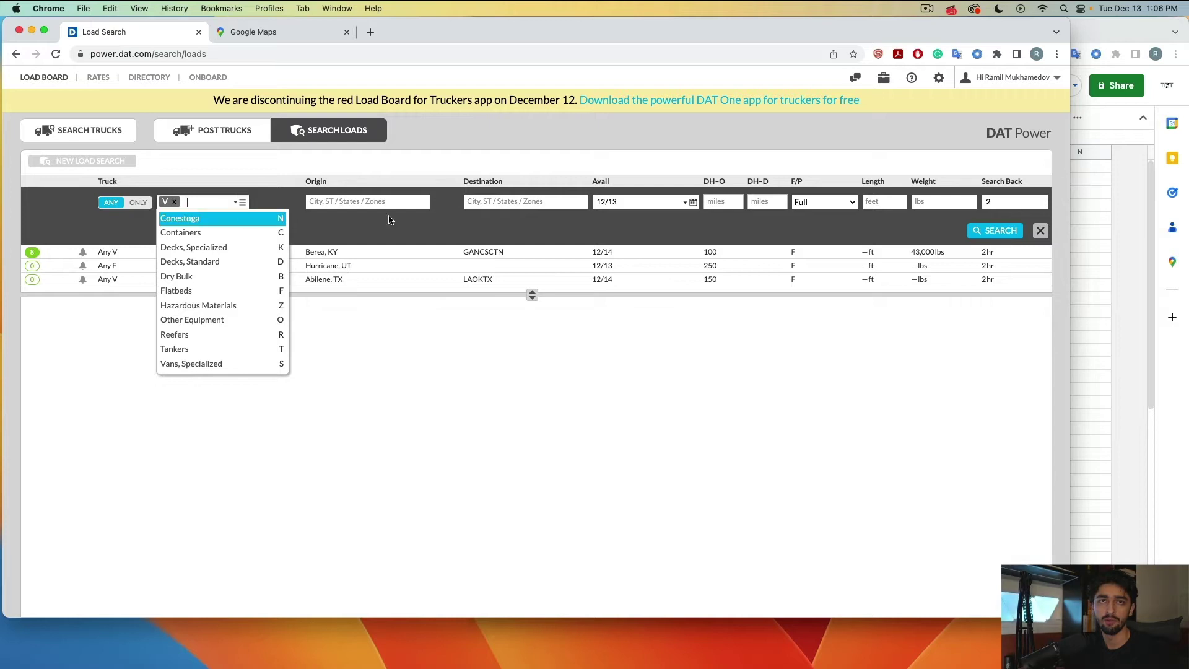
click(353, 202)
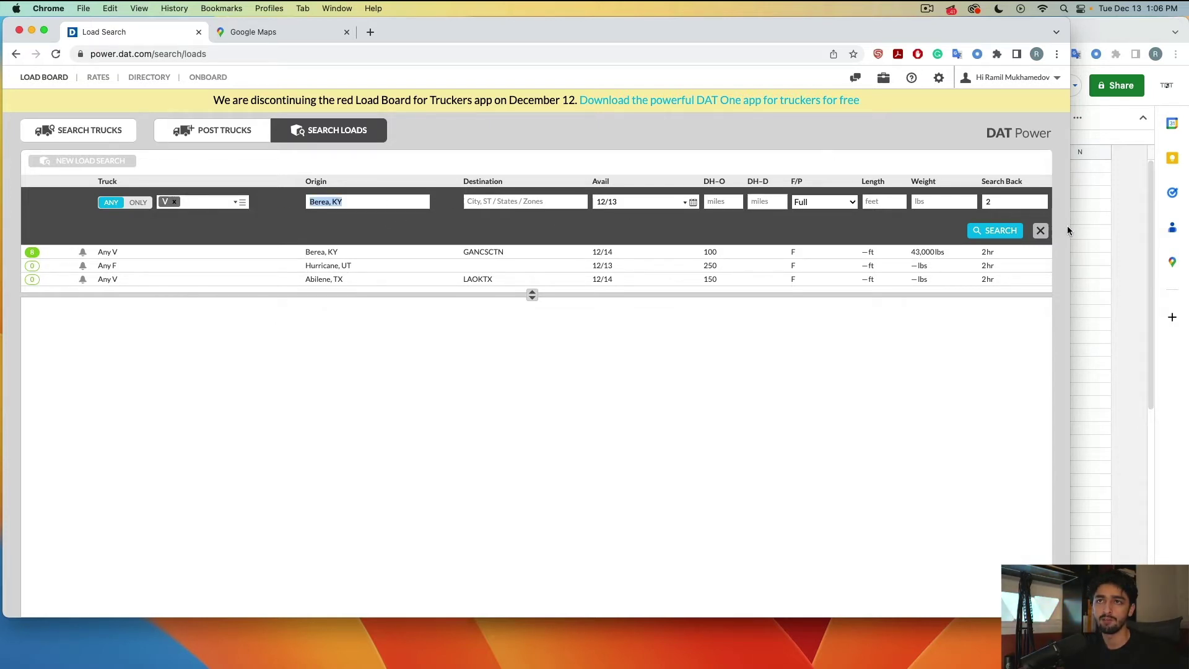
click(1043, 231)
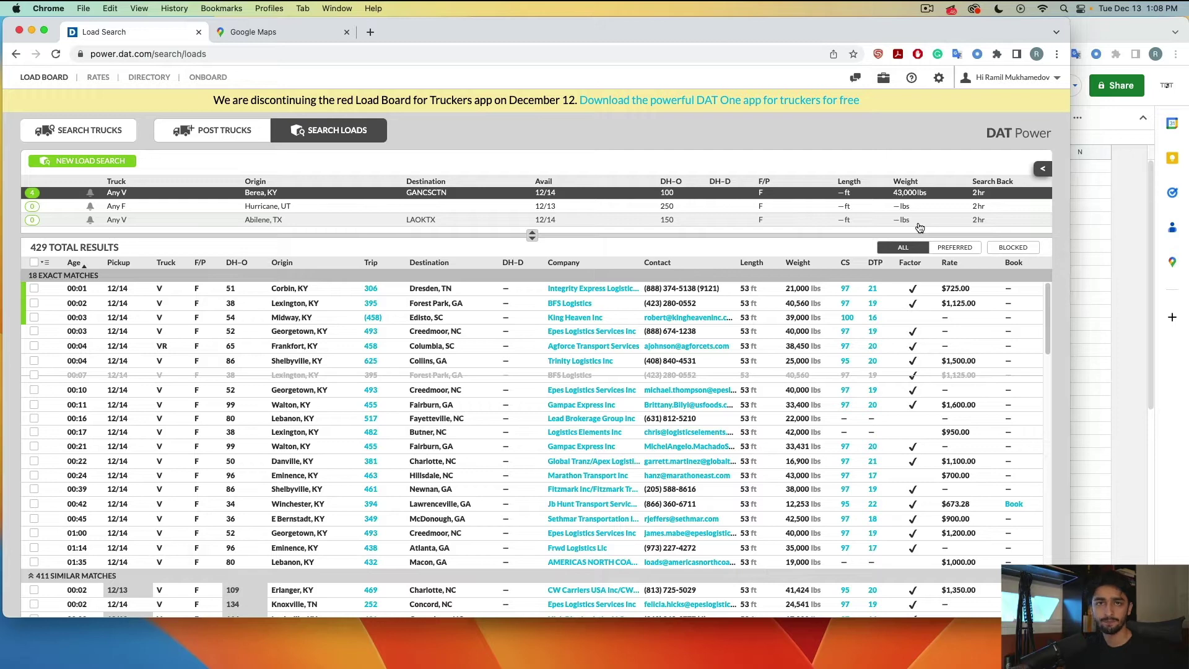
Review the saved Berea, KY and Hurricane, UT searches and expand the Las Vegas, NV to Gunnison, CO load.
click(263, 194)
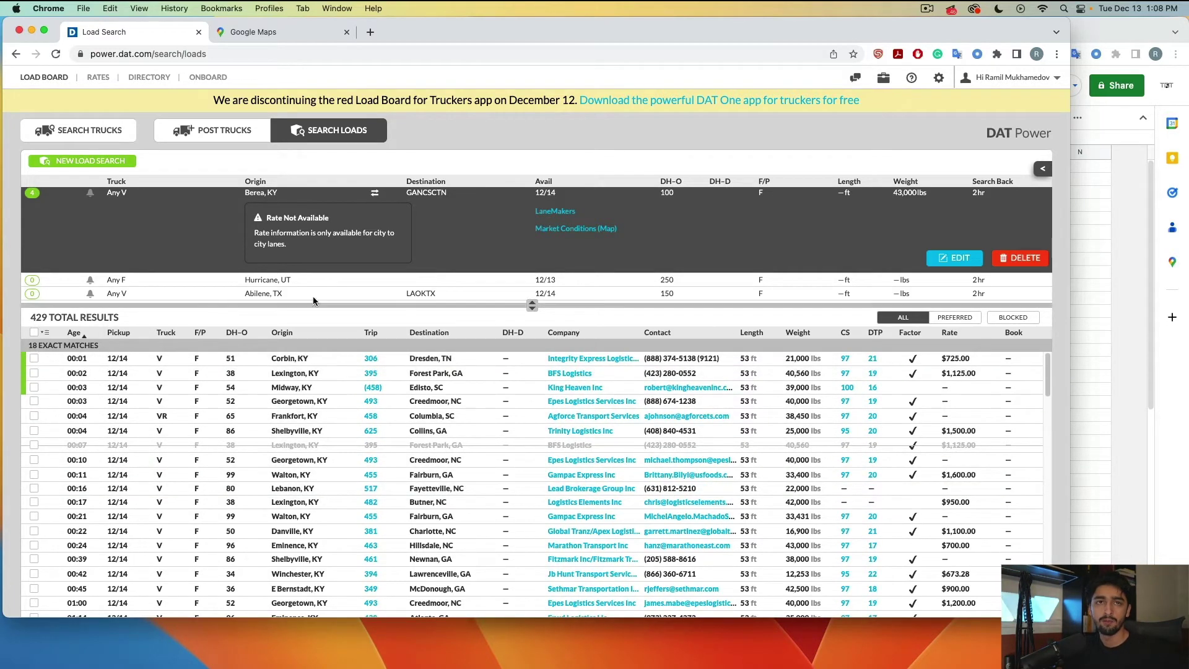
click(285, 281)
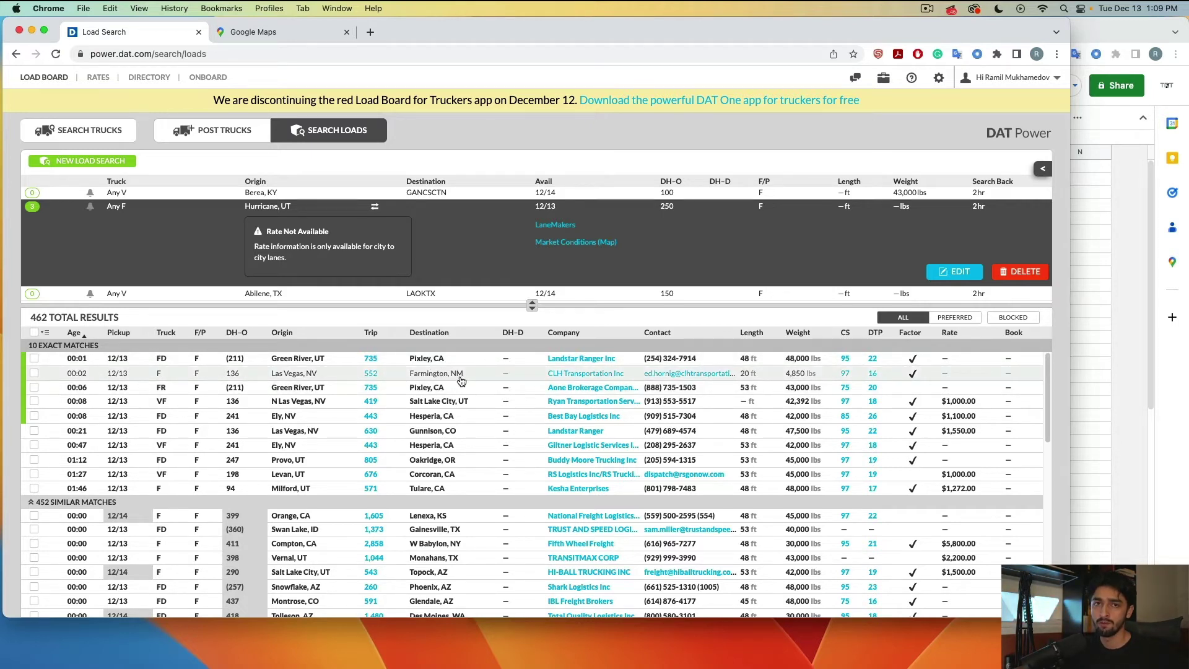
click(475, 407)
click(474, 407)
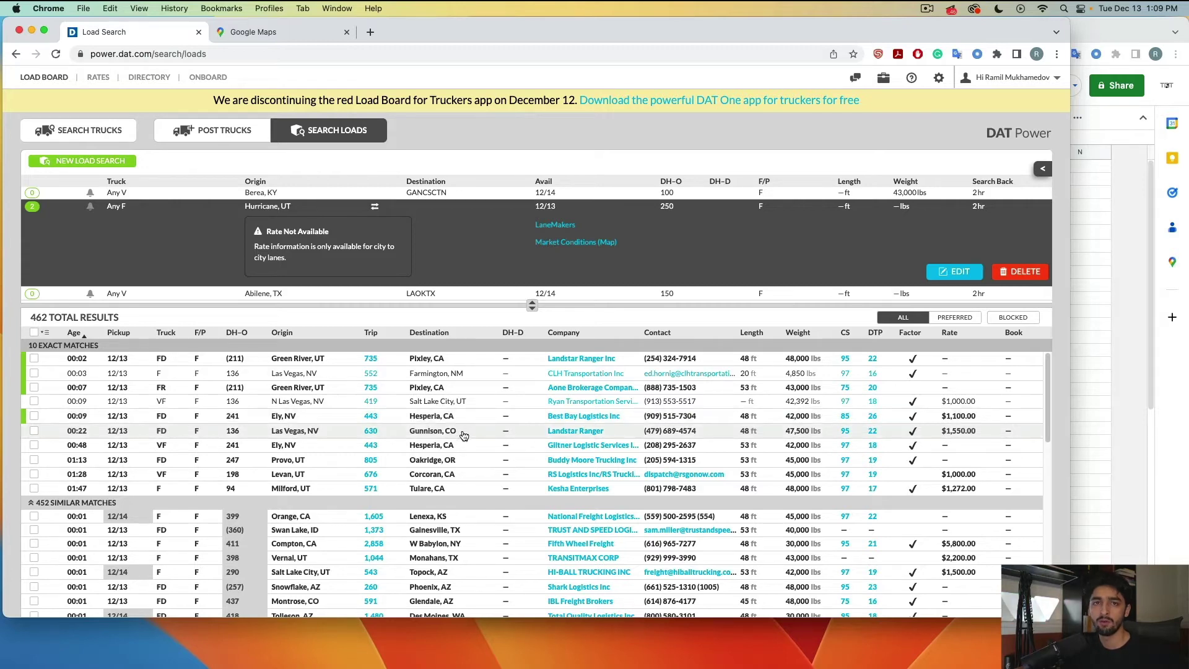
click(469, 437)
click(470, 437)
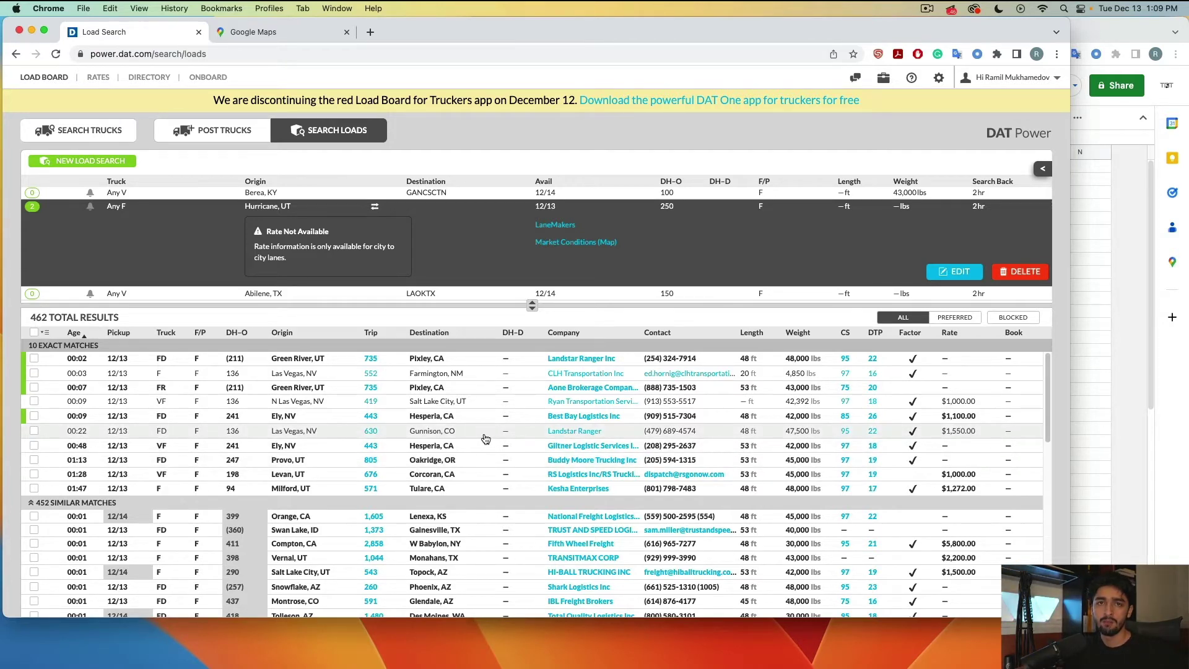
click(485, 432)
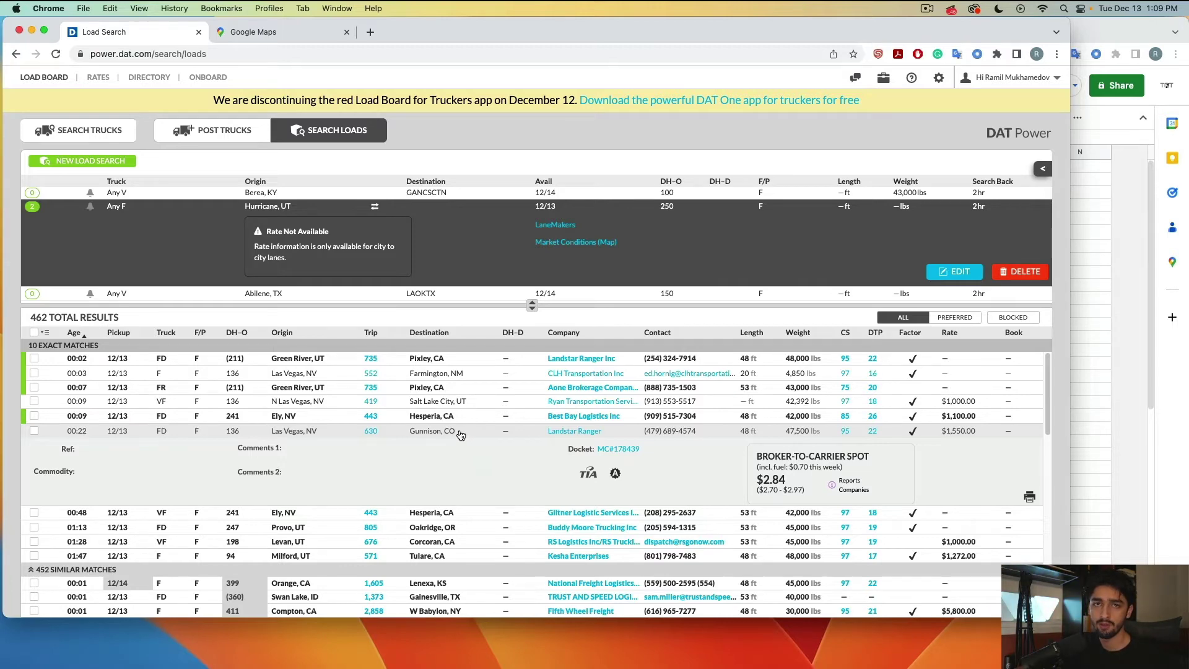
Examine the route map of the Las Vegas to Gunnison load around its destination, and return to the load search.
click(372, 431)
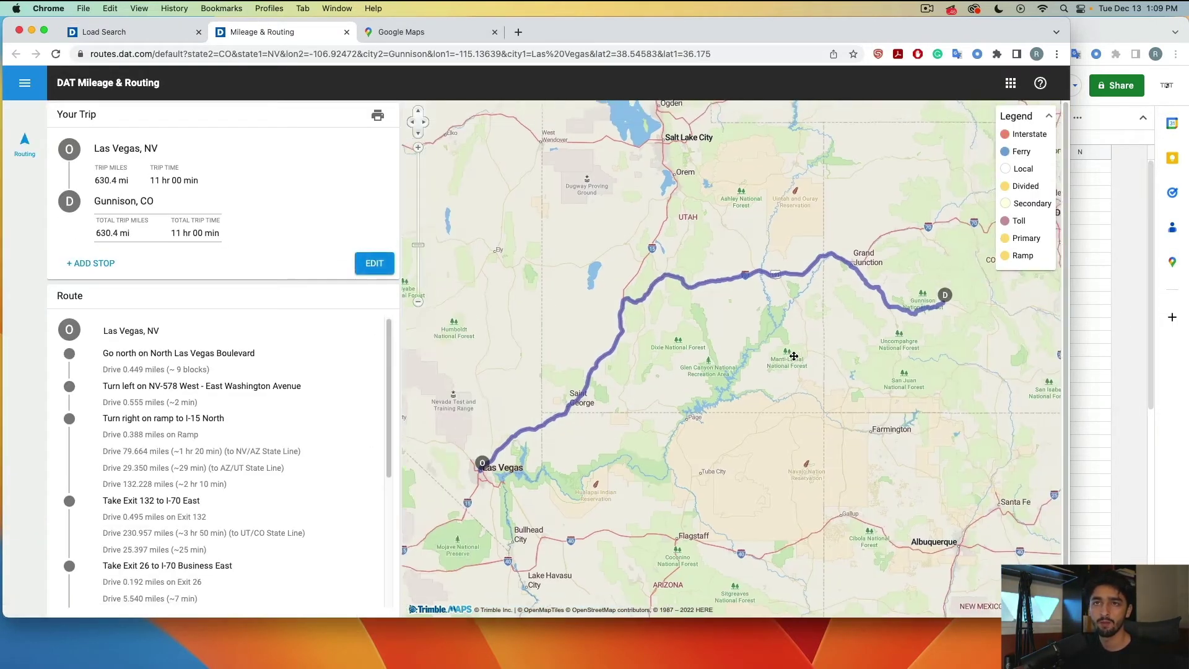
drag(794, 356, 536, 405)
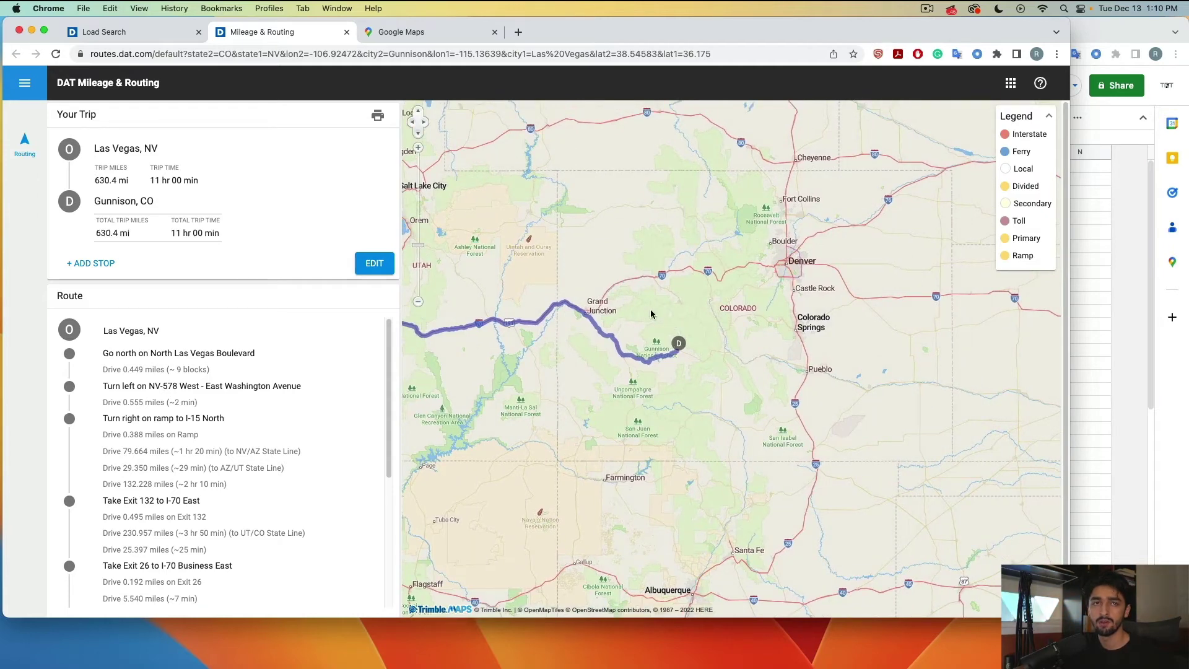
click(133, 31)
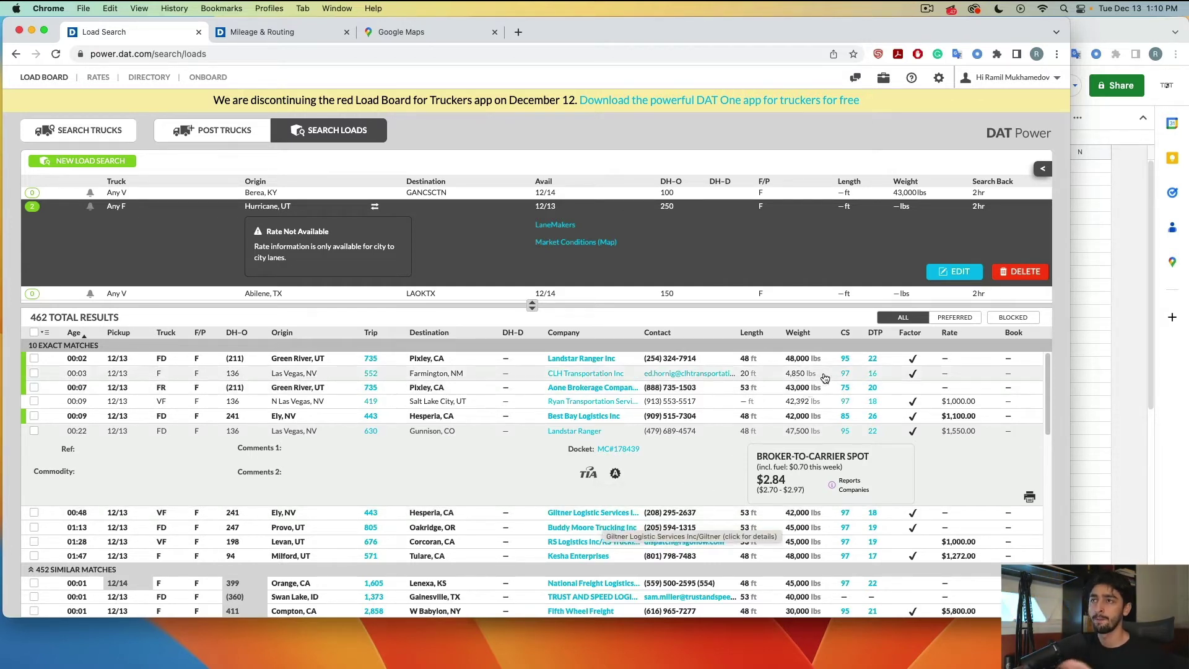
Switch to the calling sheet and set the first load block's pick city to Las Vegas, NV and delivery city to Gunnison, CO.
click(1167, 85)
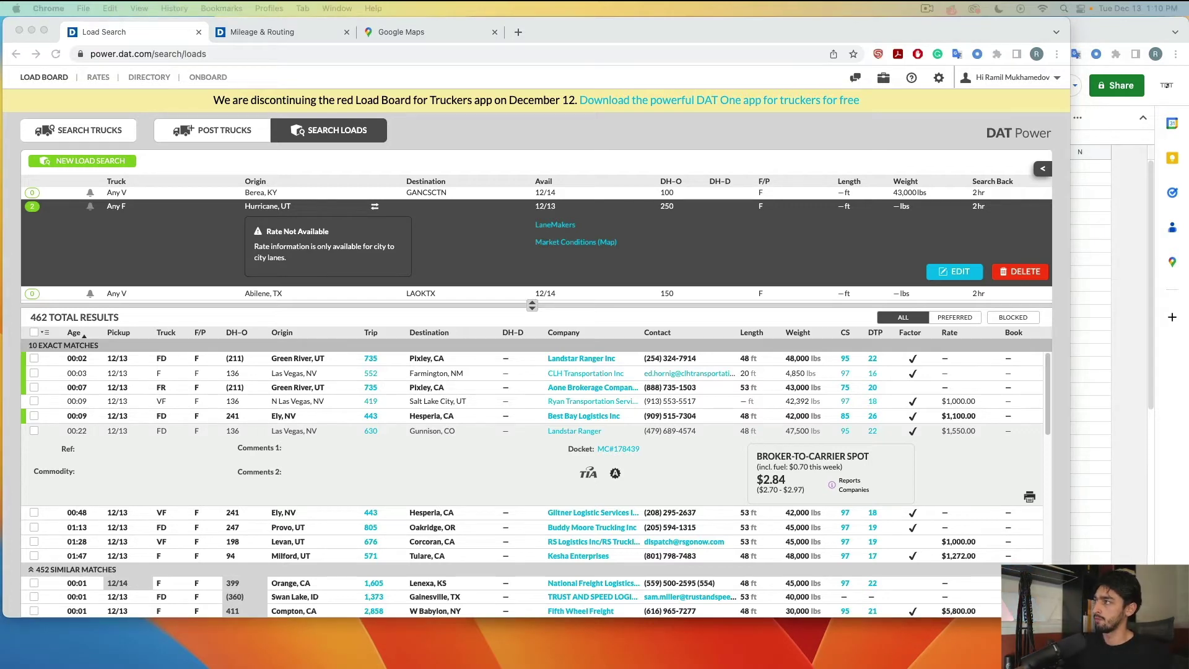
click(1090, 437)
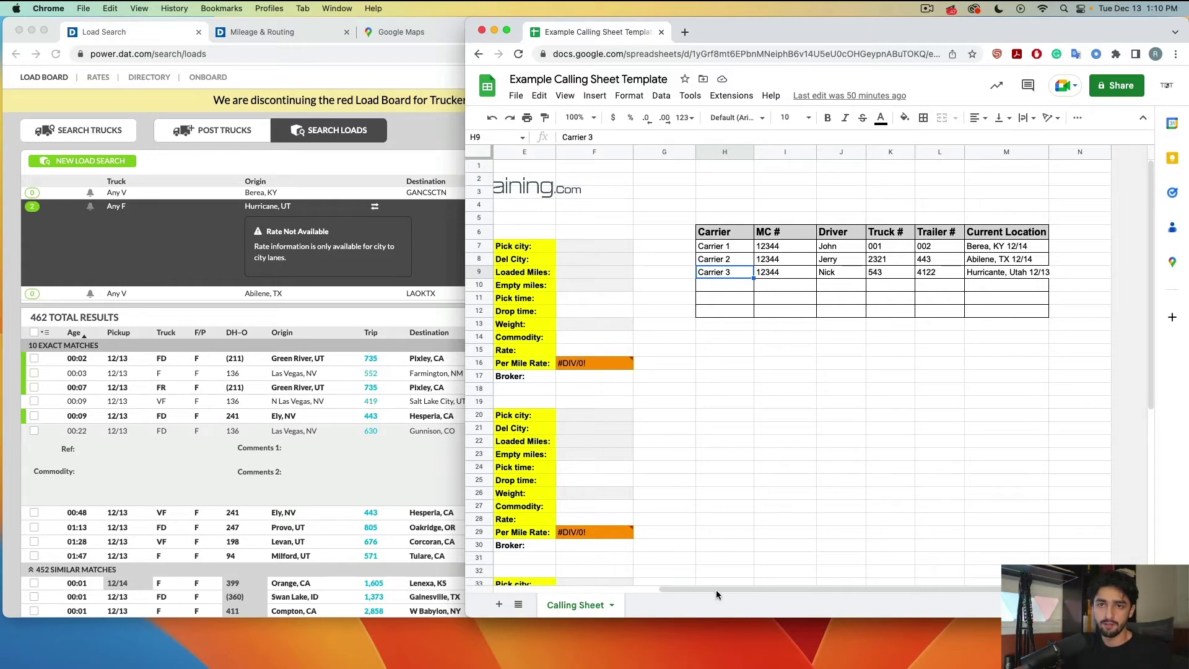
scroll(713, 589, left, 5)
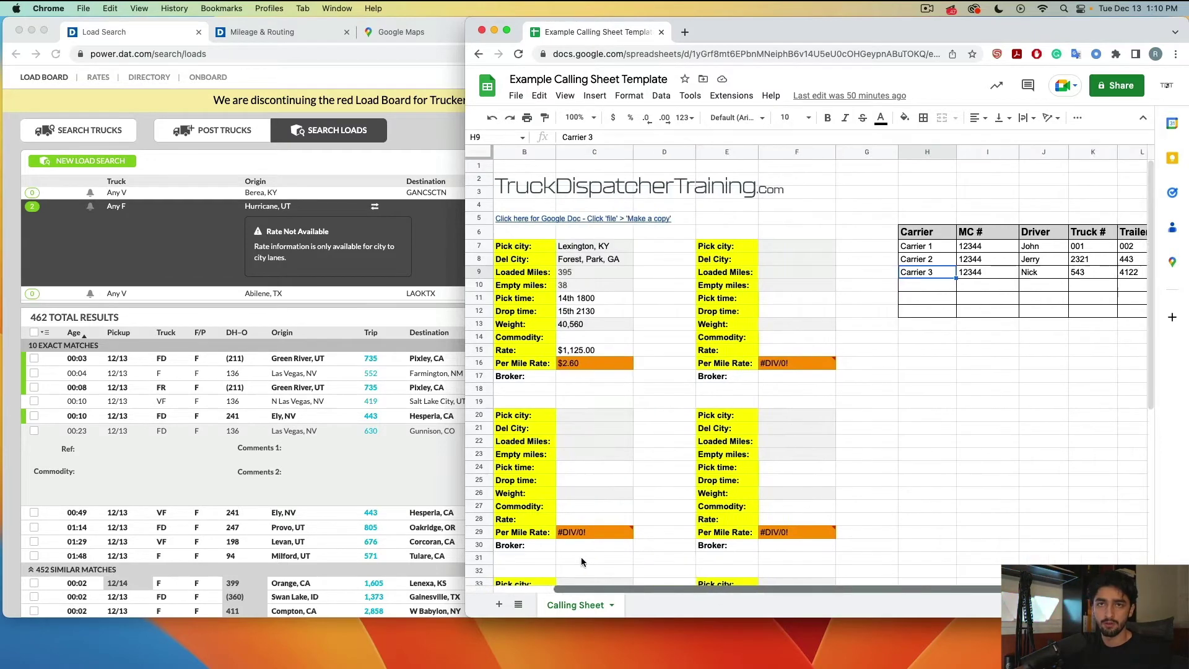
click(666, 248)
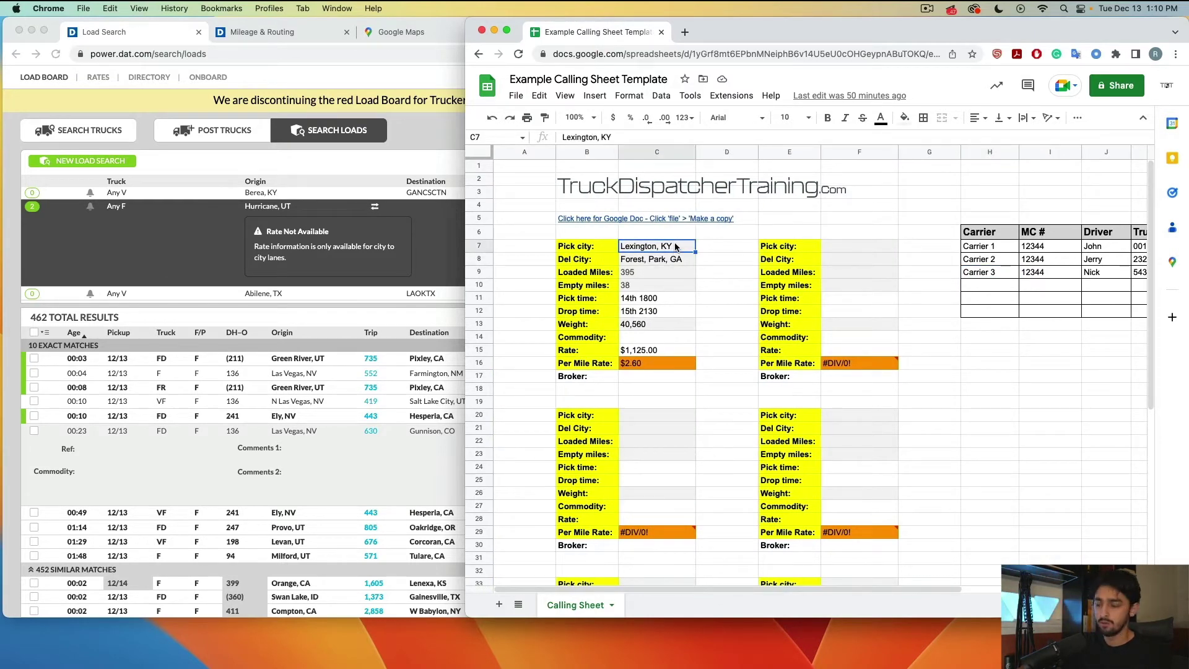
text(Las Vegas)
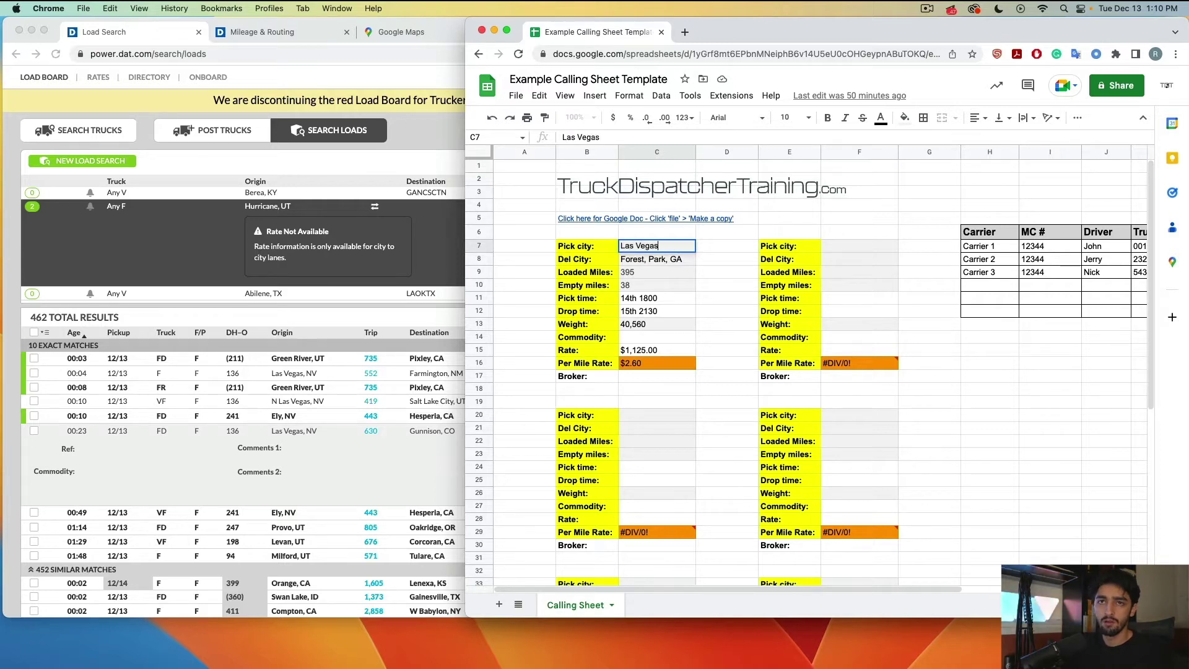
text(, NV)
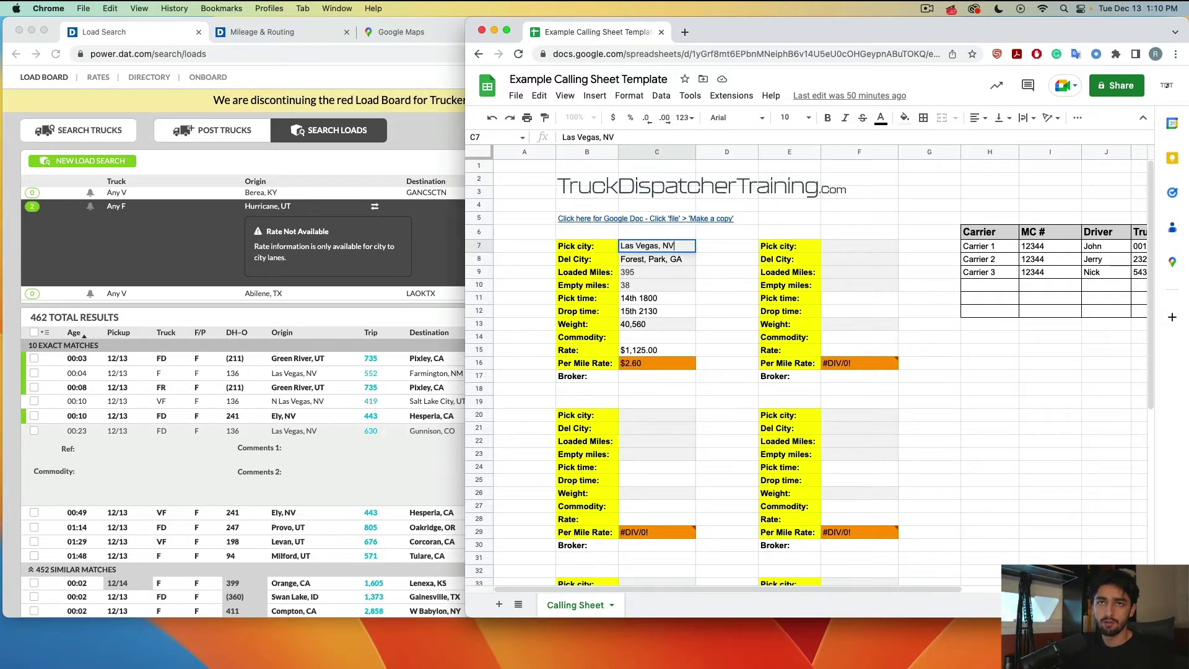
key(Return)
text(Gunnison, CO)
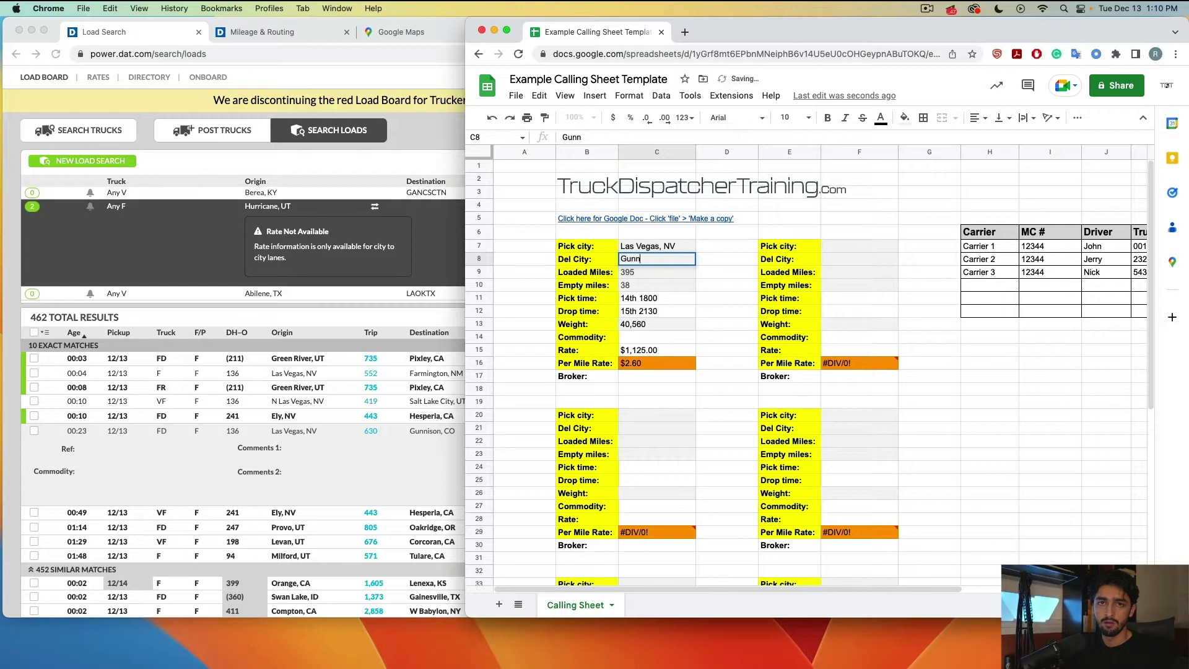
key(Return)
Enter Dry Wall as the commodity in the first load block.
key(Down)
key(Down)
key(Down)
key(Down)
key(Down)
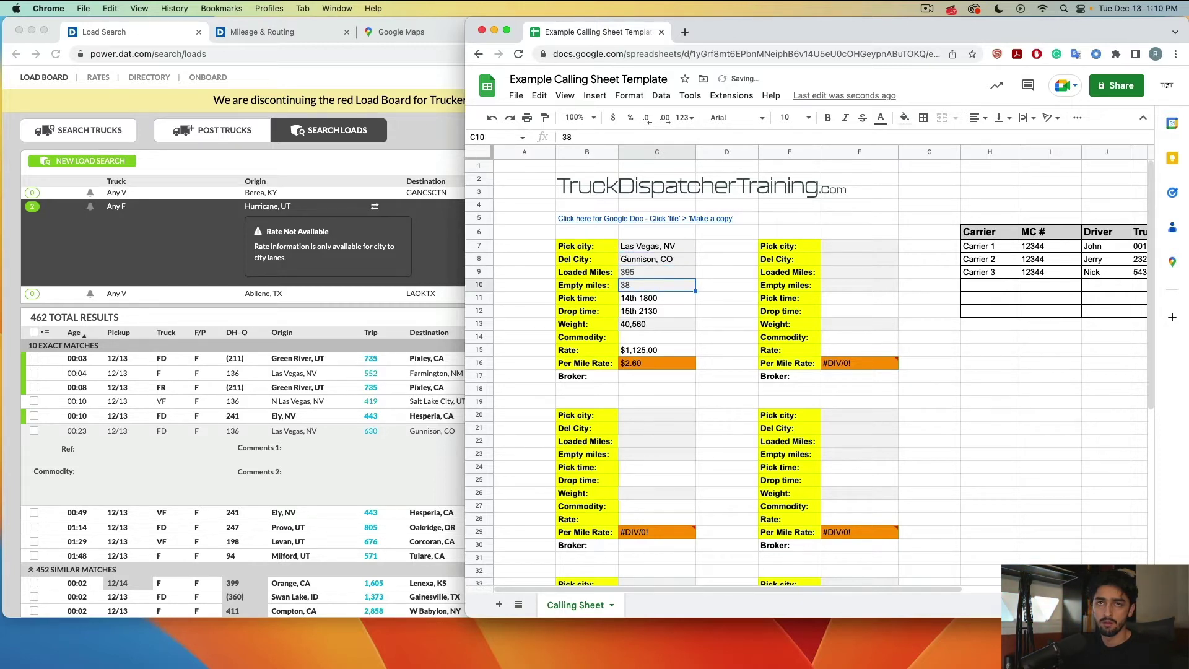
text(Dry )
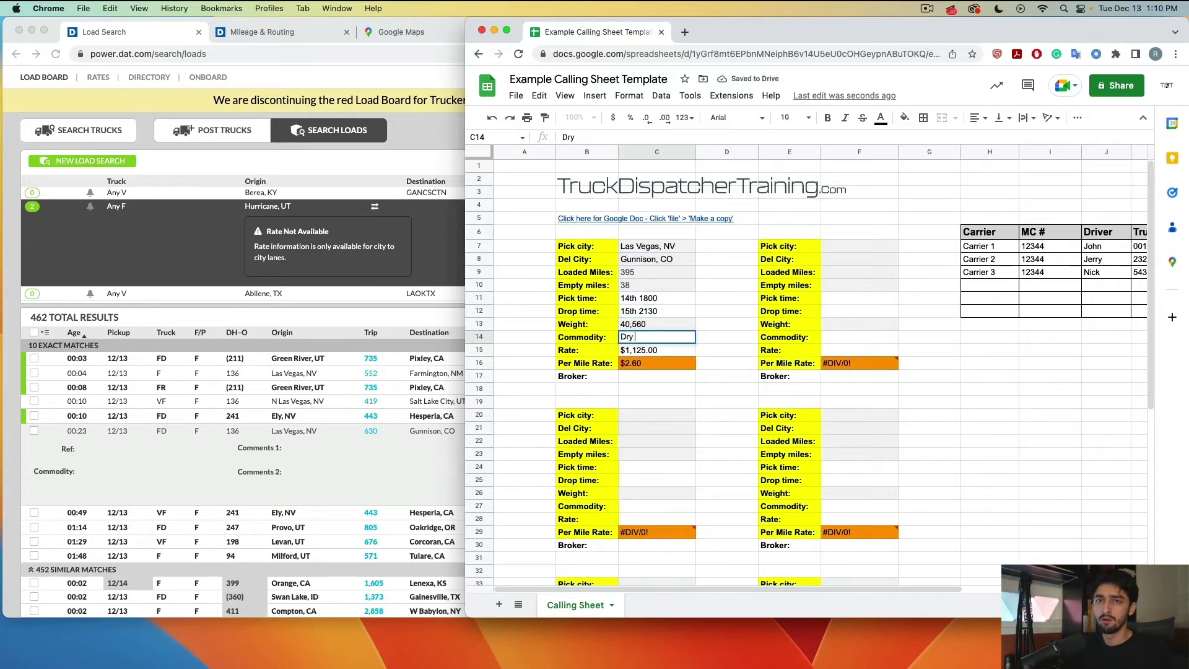
text(Wall)
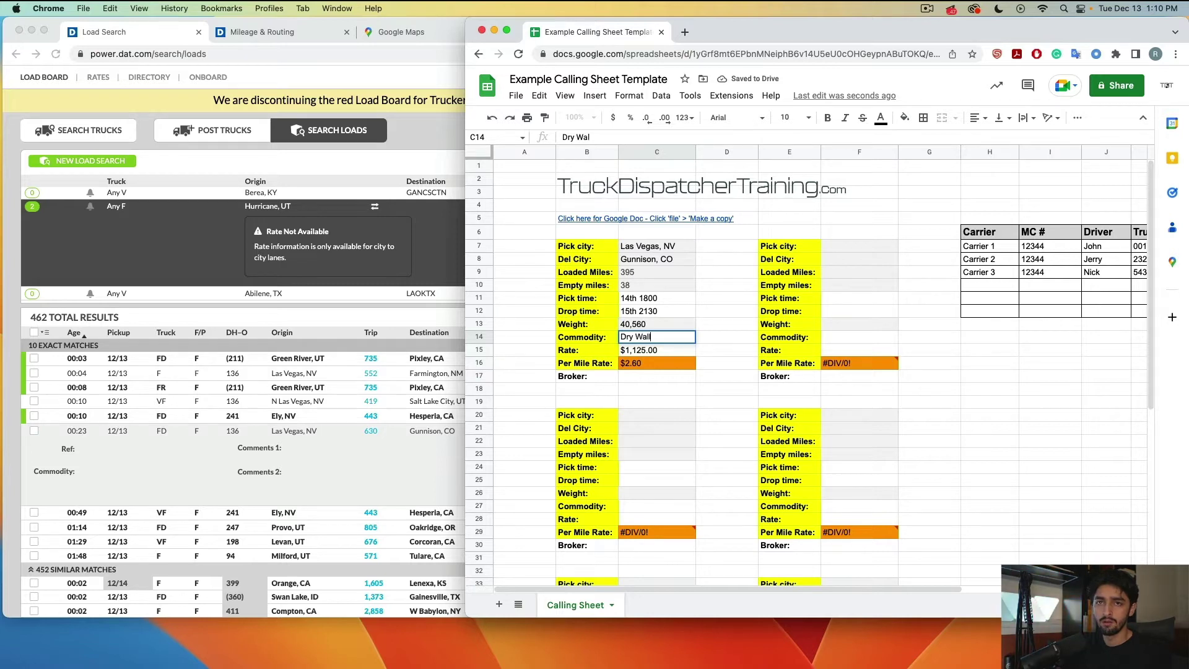
Set the first load block's pick time to 24h.
key(Up)
key(Up)
key(Up)
text(24h)
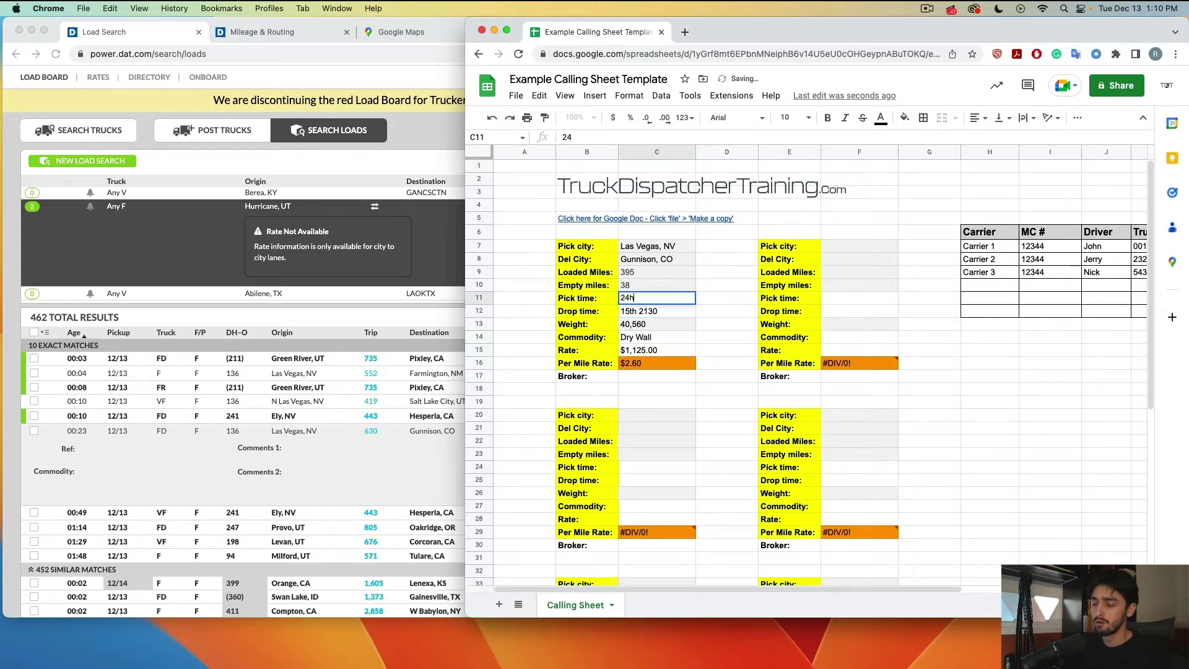
key(Return)
Extend the first load block's commodity entry to read "Dry Wall, Tarps".
key(Down)
key(Down)
key(Return)
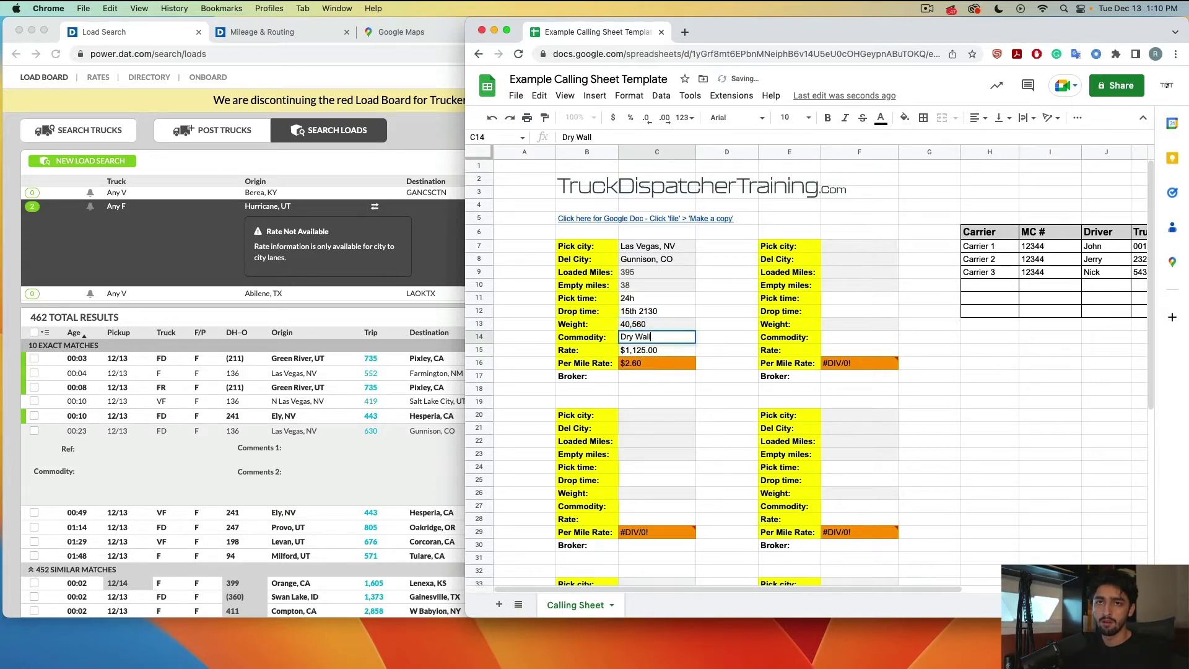
text(, Tarps)
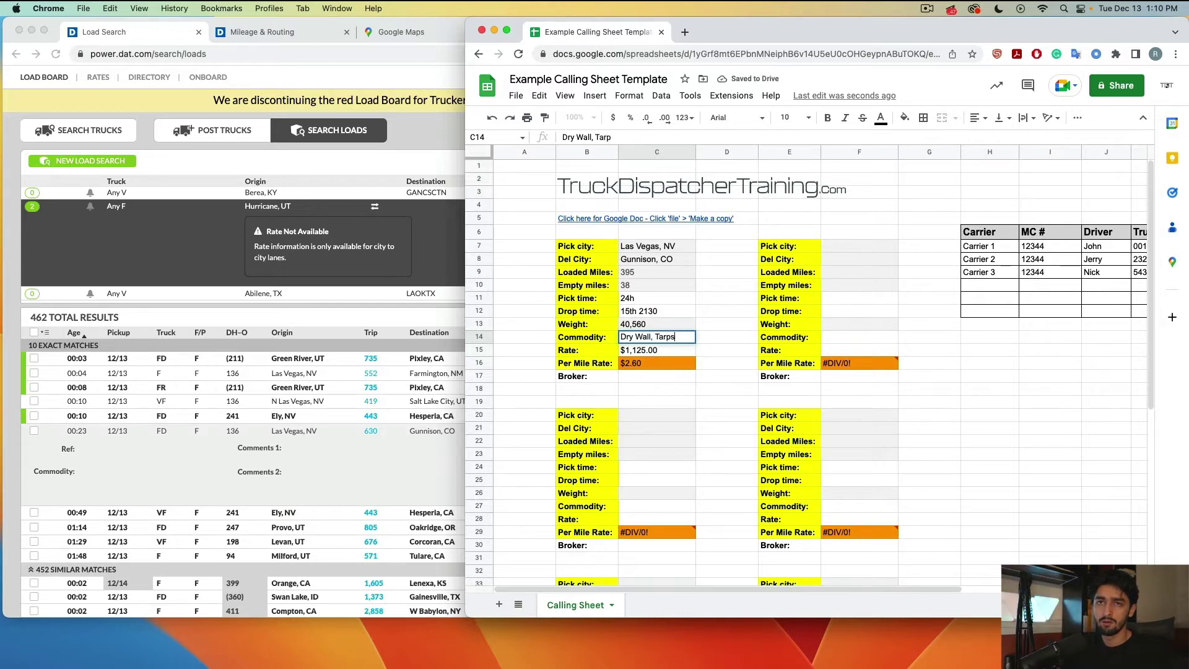
key(Return)
Set the first load block's weight to "47-48k scale".
key(Up)
key(Up)
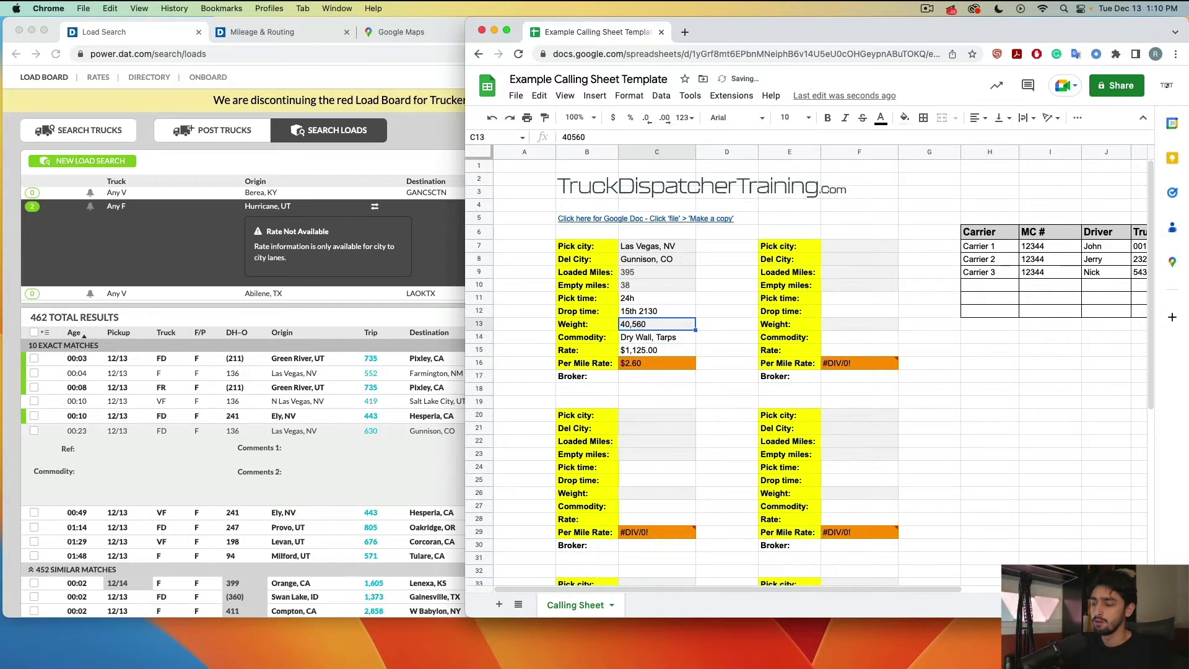
text(47-4)
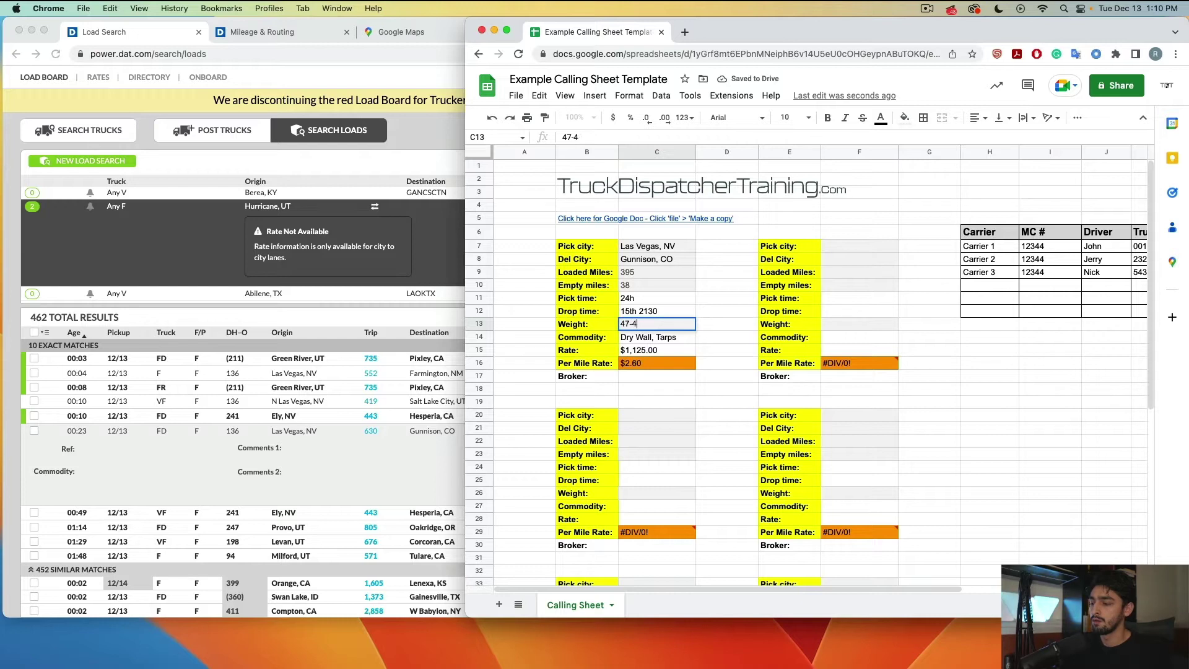
text(8k scale)
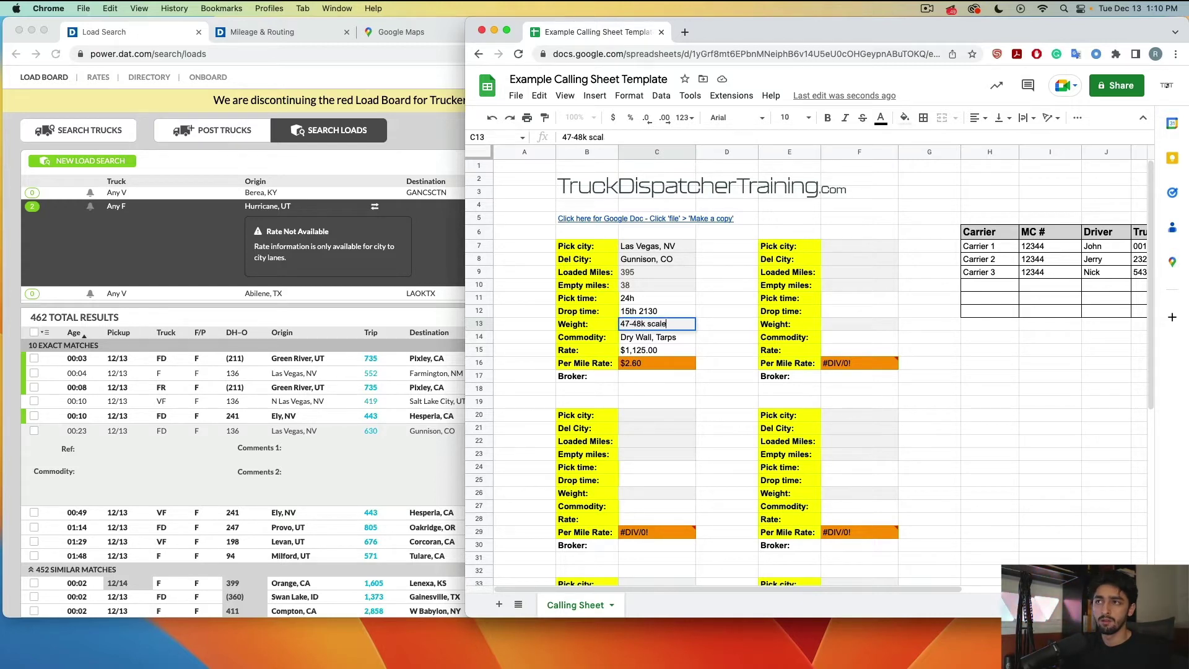
key(Return)
Replace the first load block's pick time with "del 8-4pm FCFS".
key(Up)
key(Up)
key(Up)
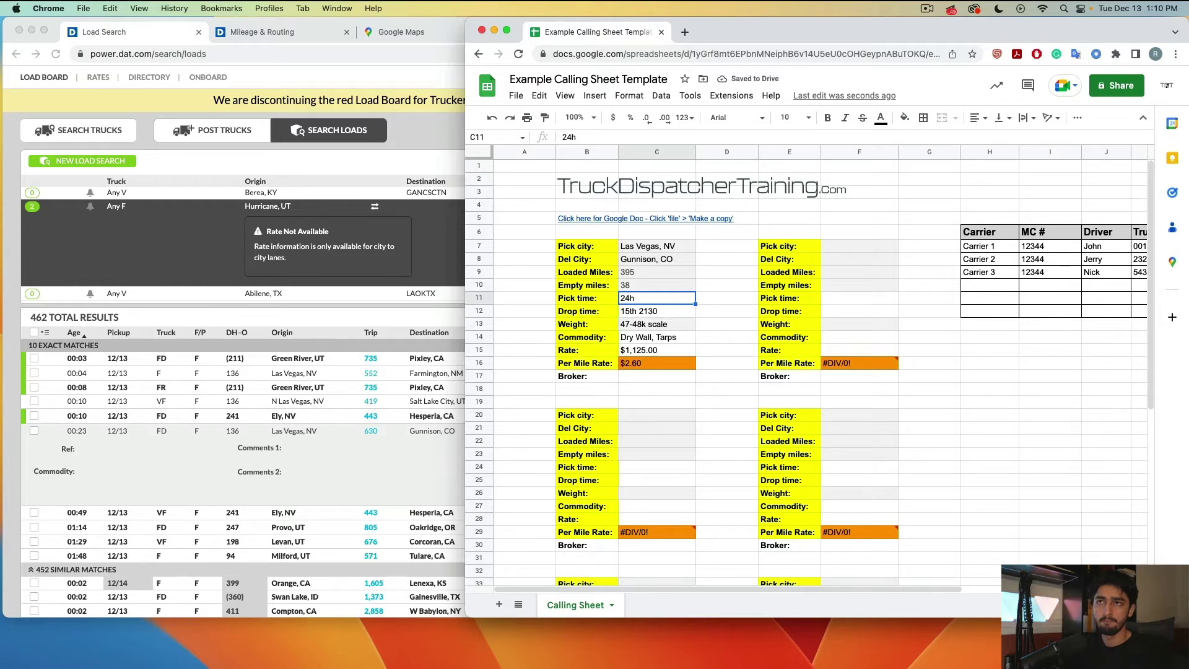
text(deli)
key(BackSpace)
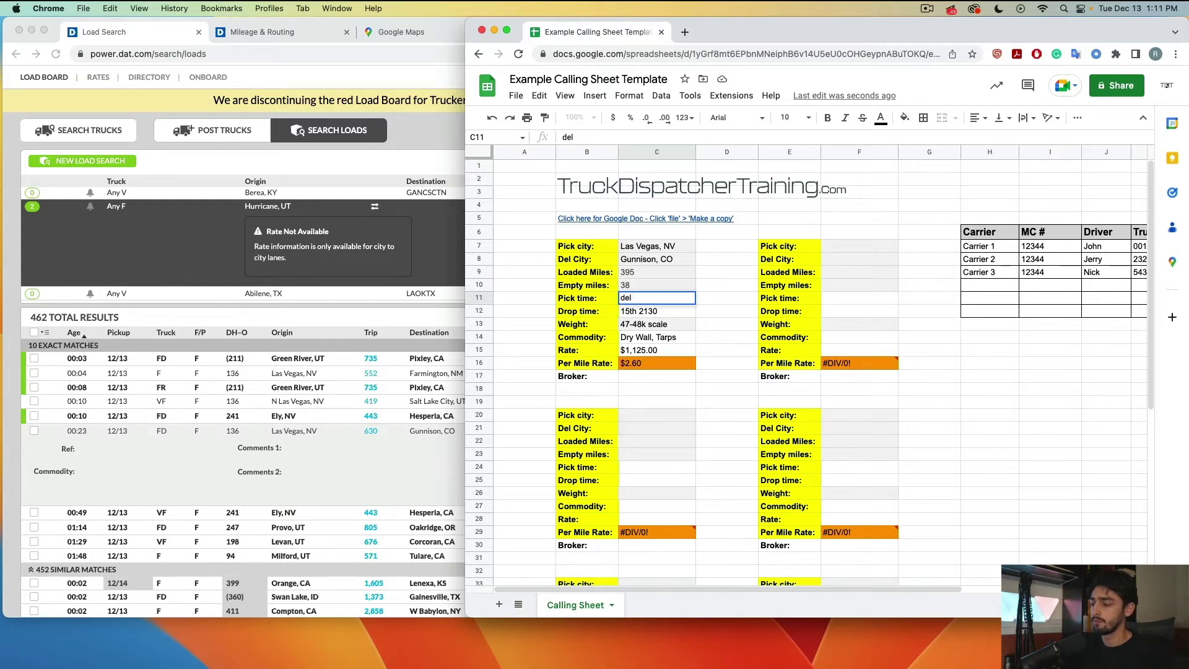
text(8-4pm )
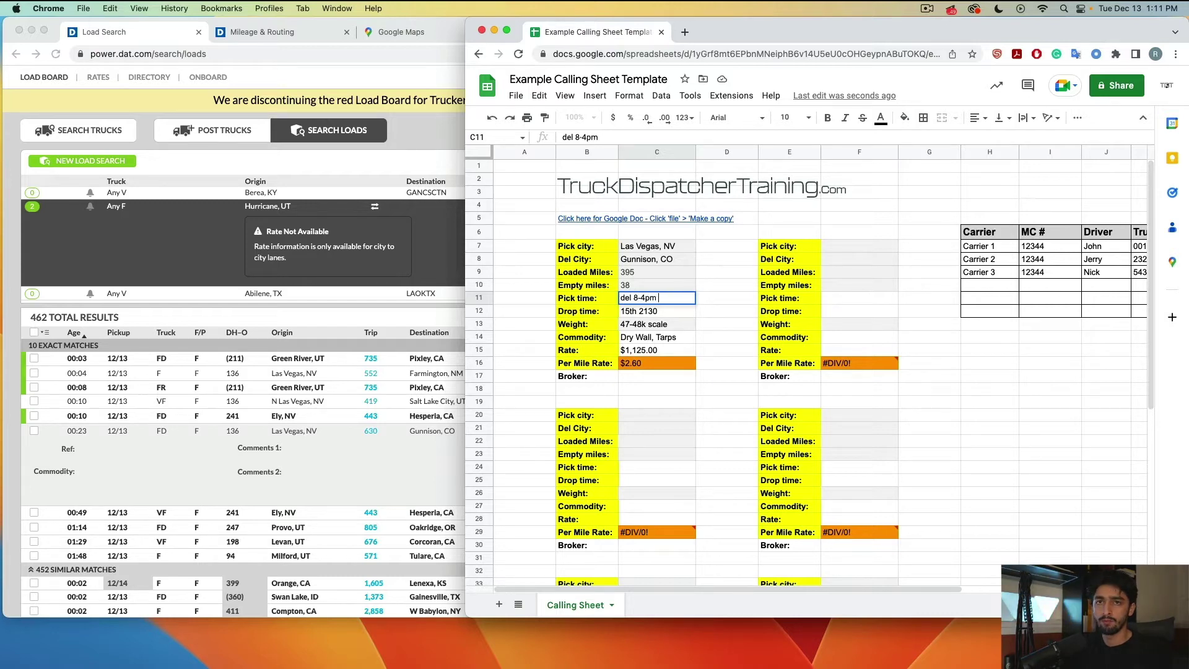
text(DC)
key(BackSpace)
key(BackSpace)
text(FCFS)
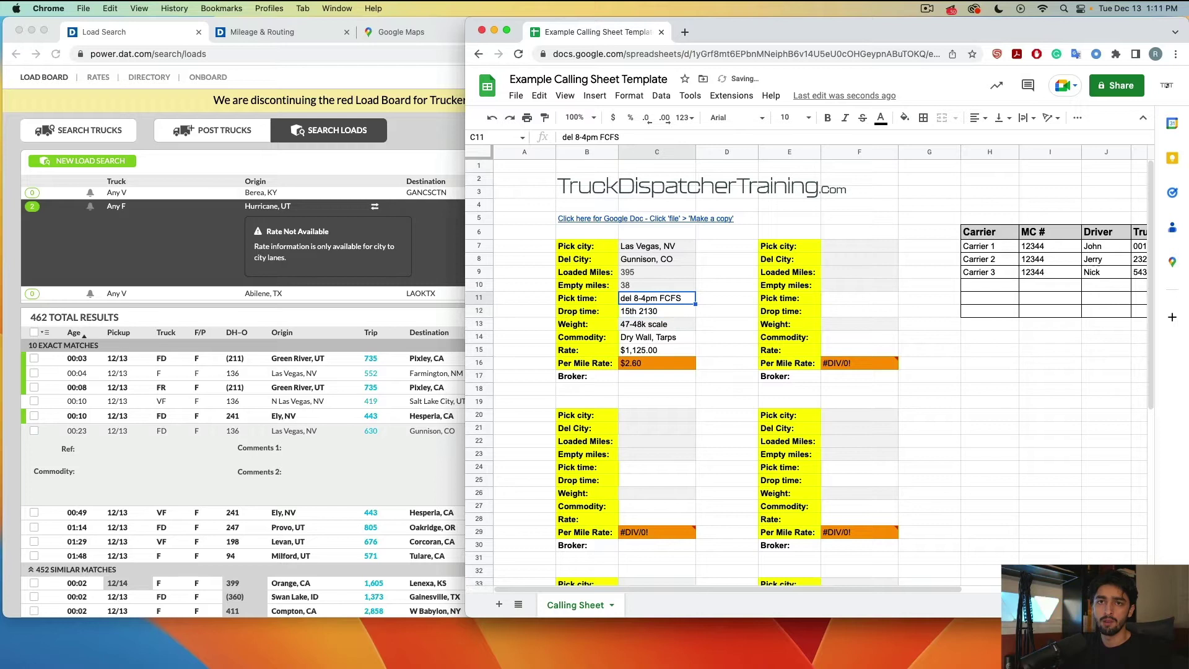
key(Return)
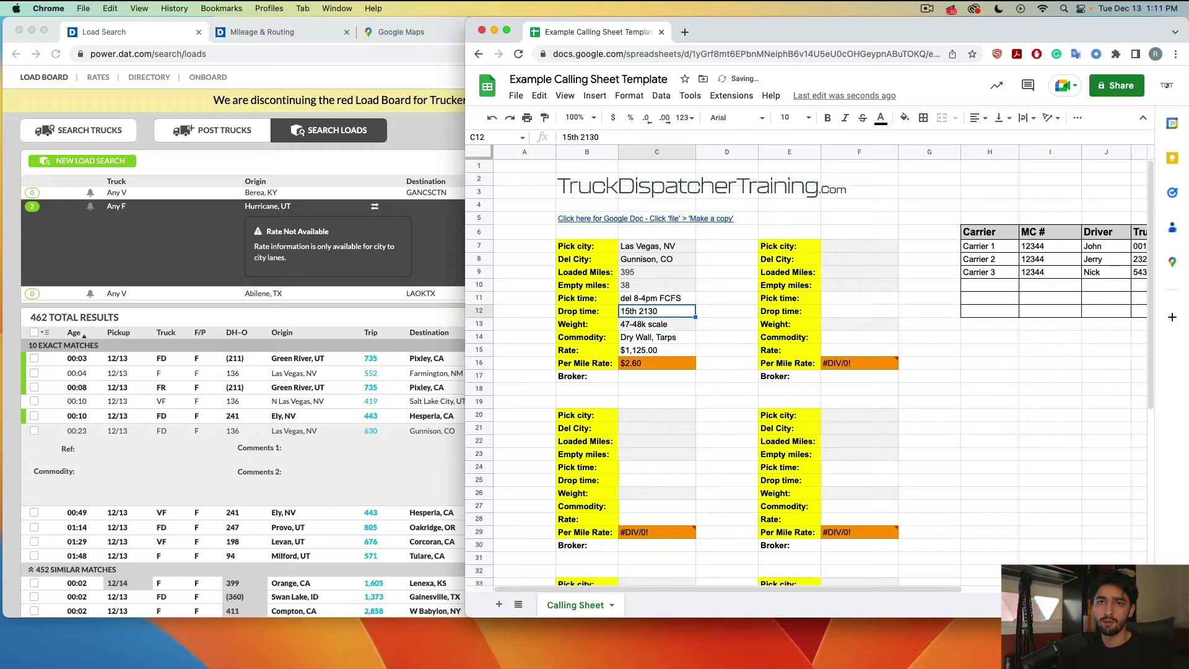
Set the first load block's rate to 1,550.
key(Down)
key(Down)
key(Down)
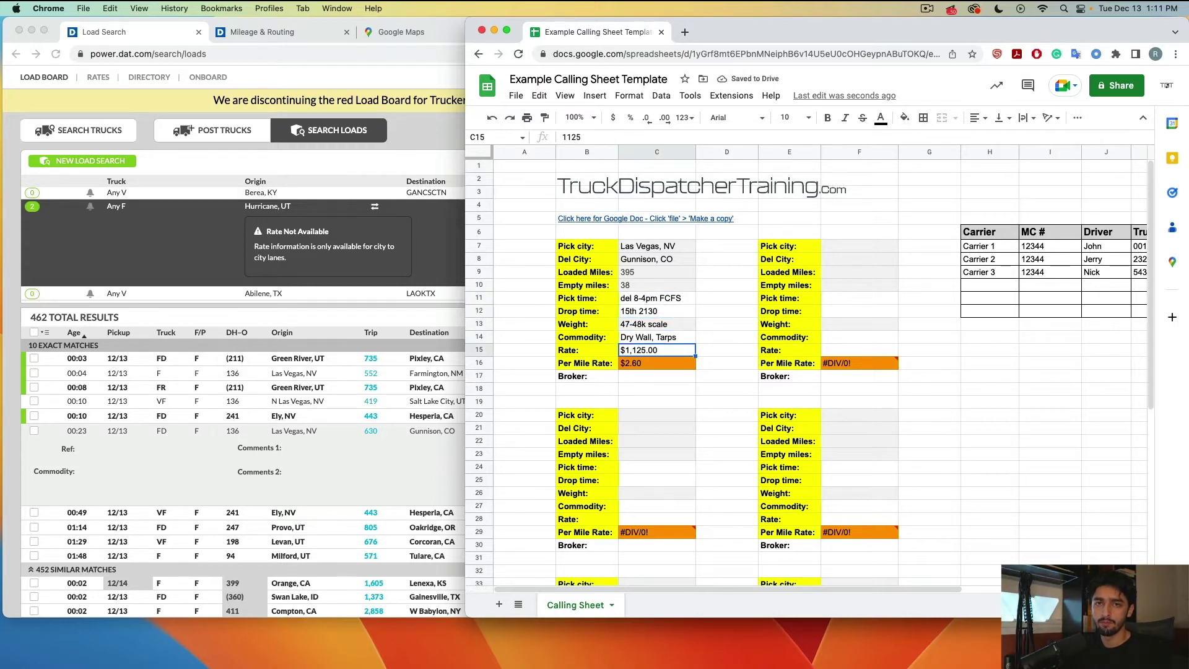
text(1,550)
key(Return)
Set the first load block's empty miles to 136 and its loaded miles to 630.
key(Up)
key(Up)
key(Up)
key(Up)
key(Up)
key(Up)
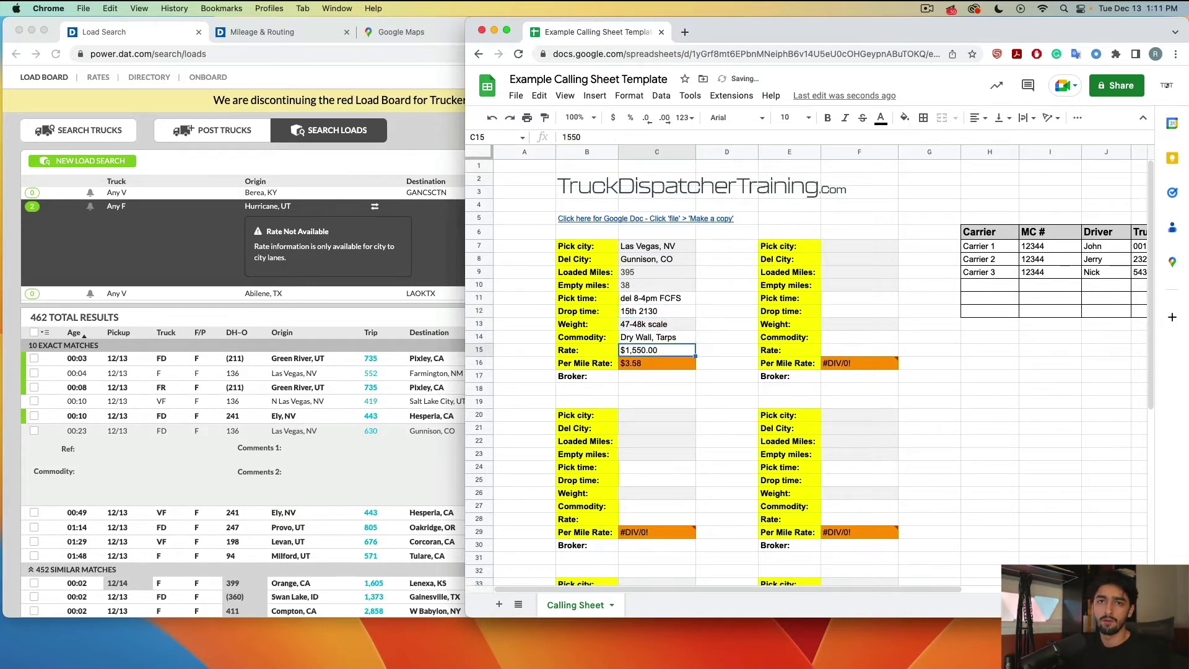
text(136)
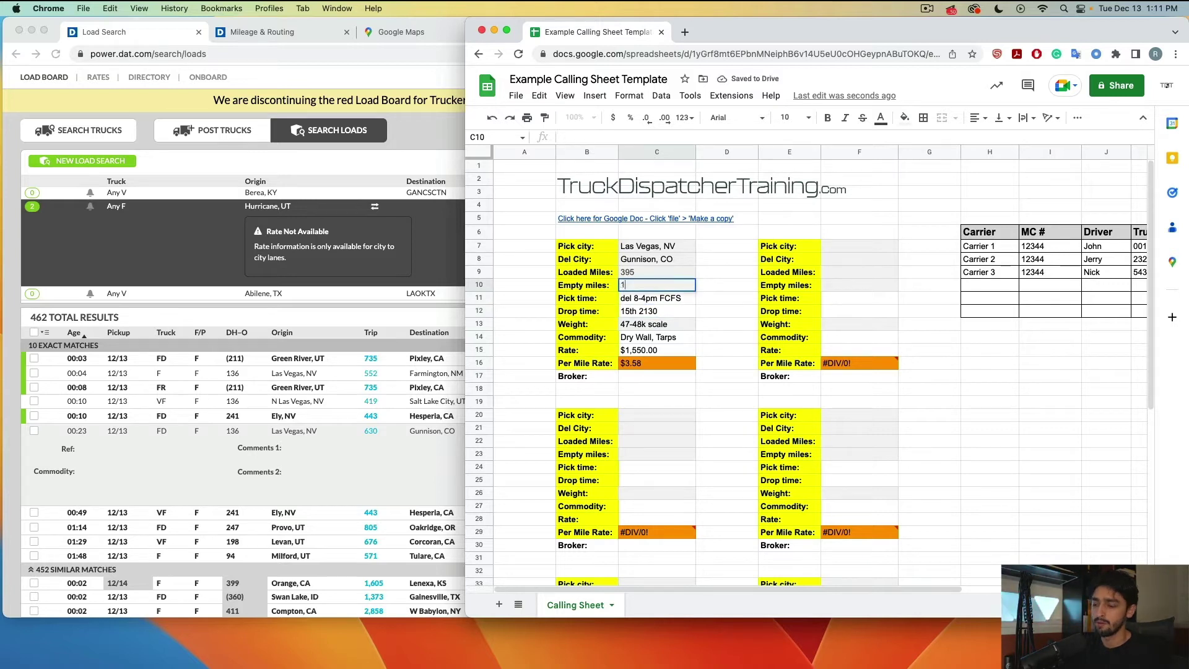
key(Up)
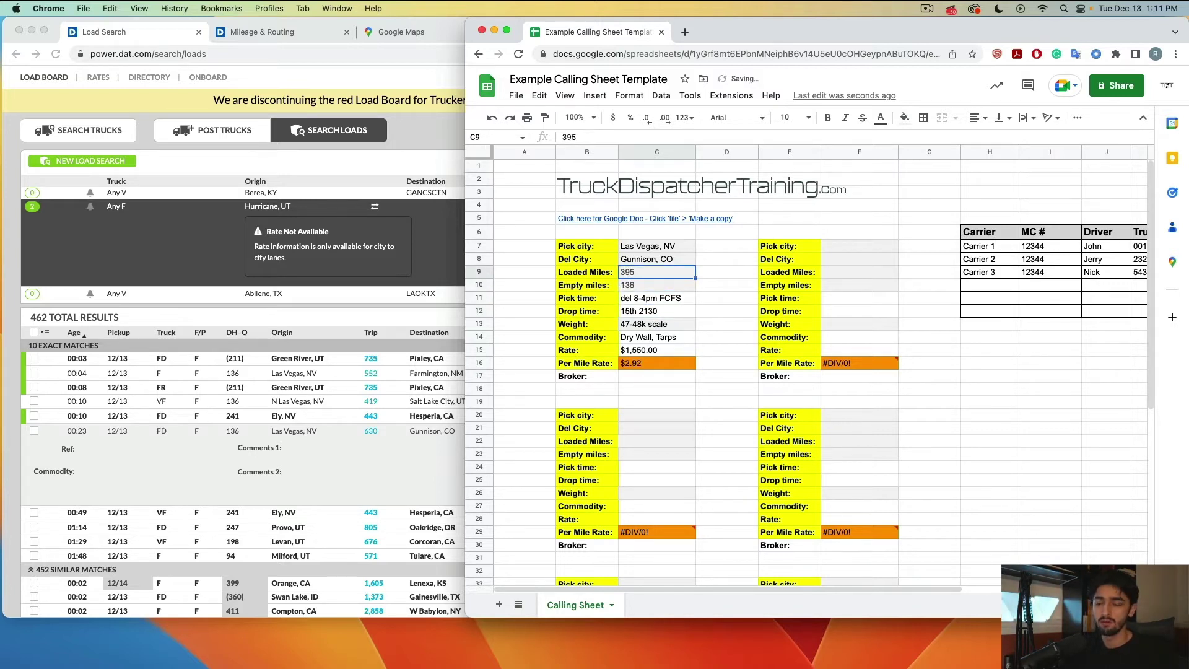
text(630)
key(Return)
Raise the first load block's rate to 1600.
key(Down)
key(Down)
key(Down)
key(Down)
key(Down)
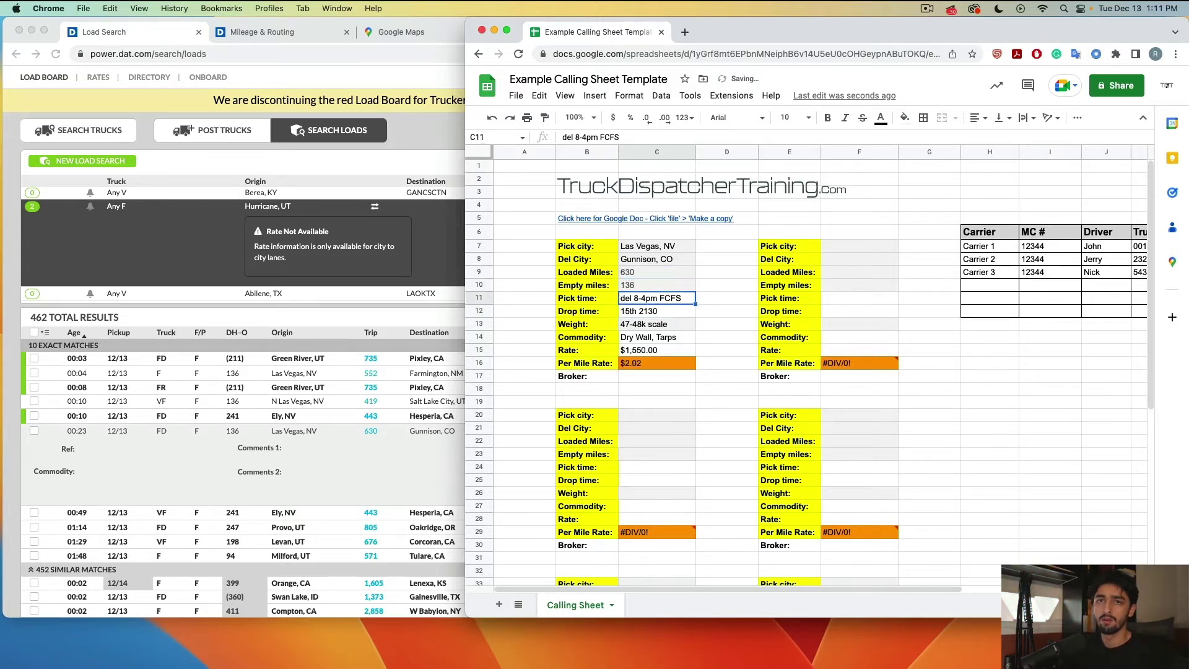
text(1600)
key(Return)
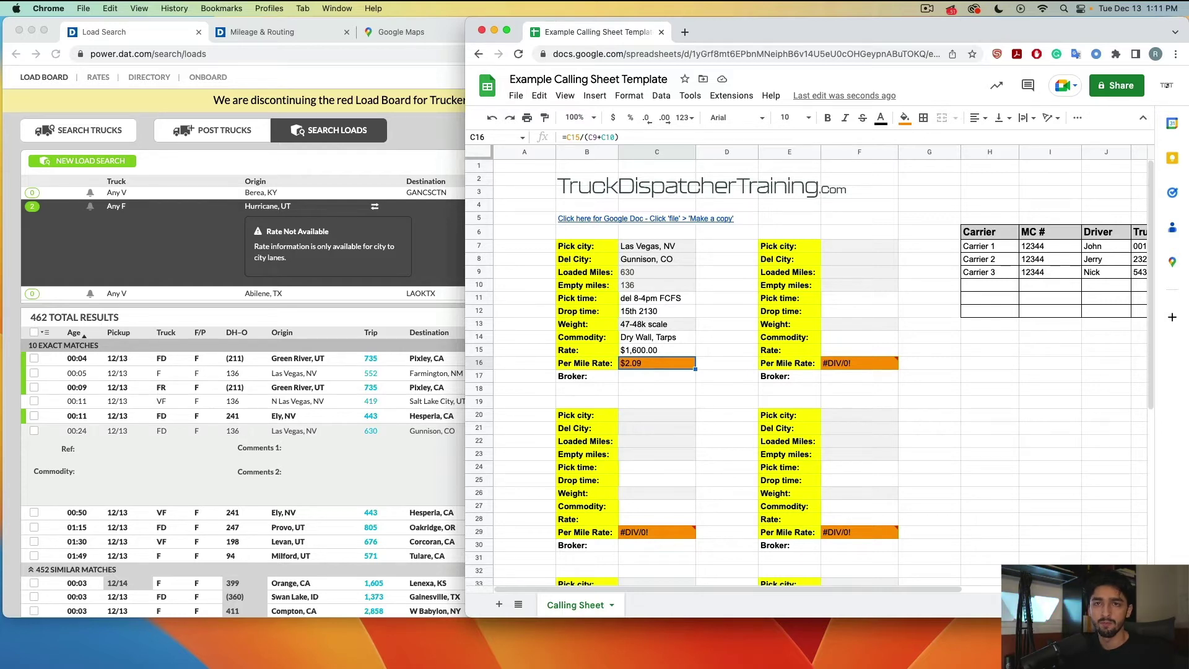
Review the first load block's rate, commodity, empty miles, weight and per-mile rate formula.
click(657, 350)
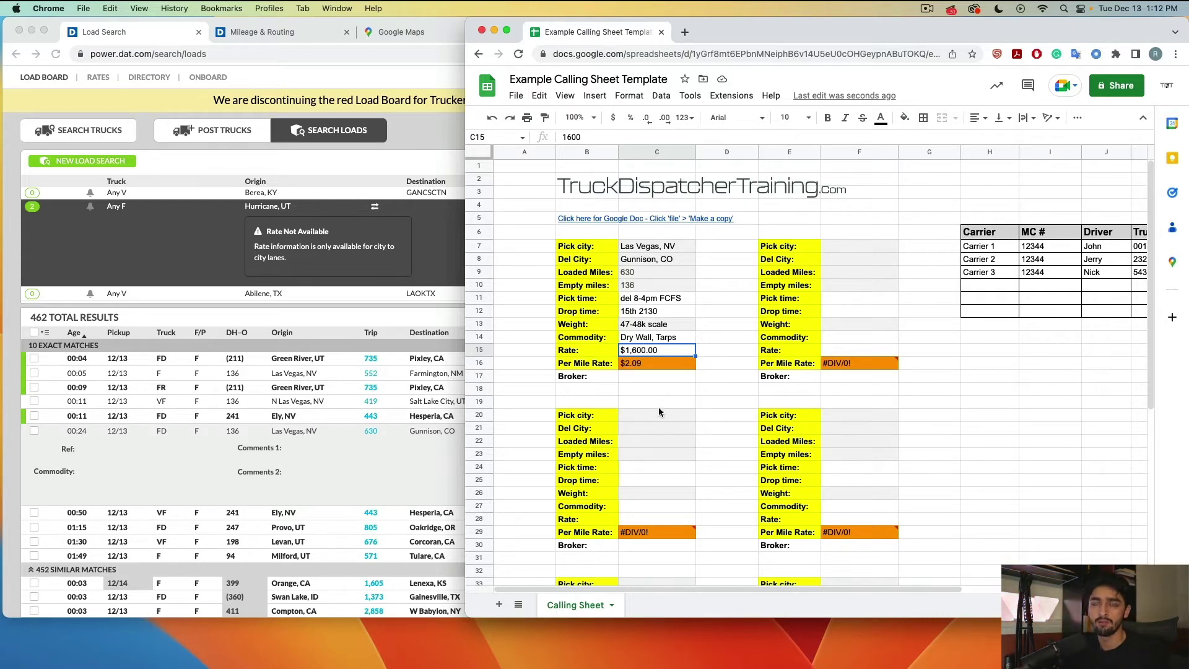
click(664, 336)
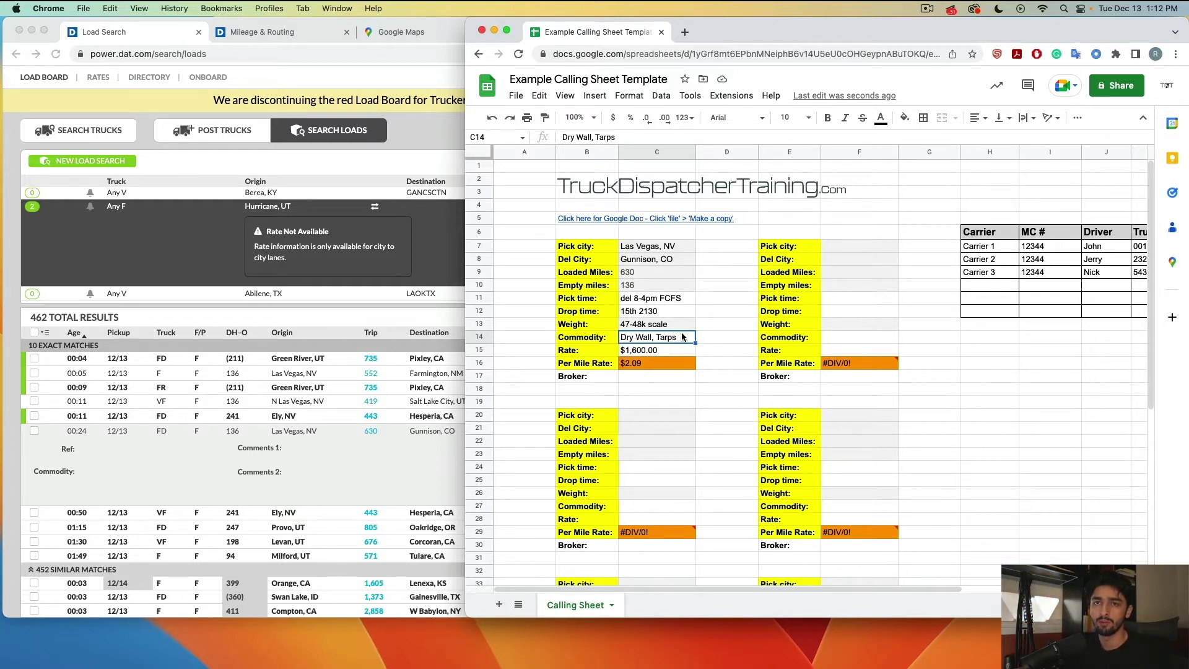
click(661, 289)
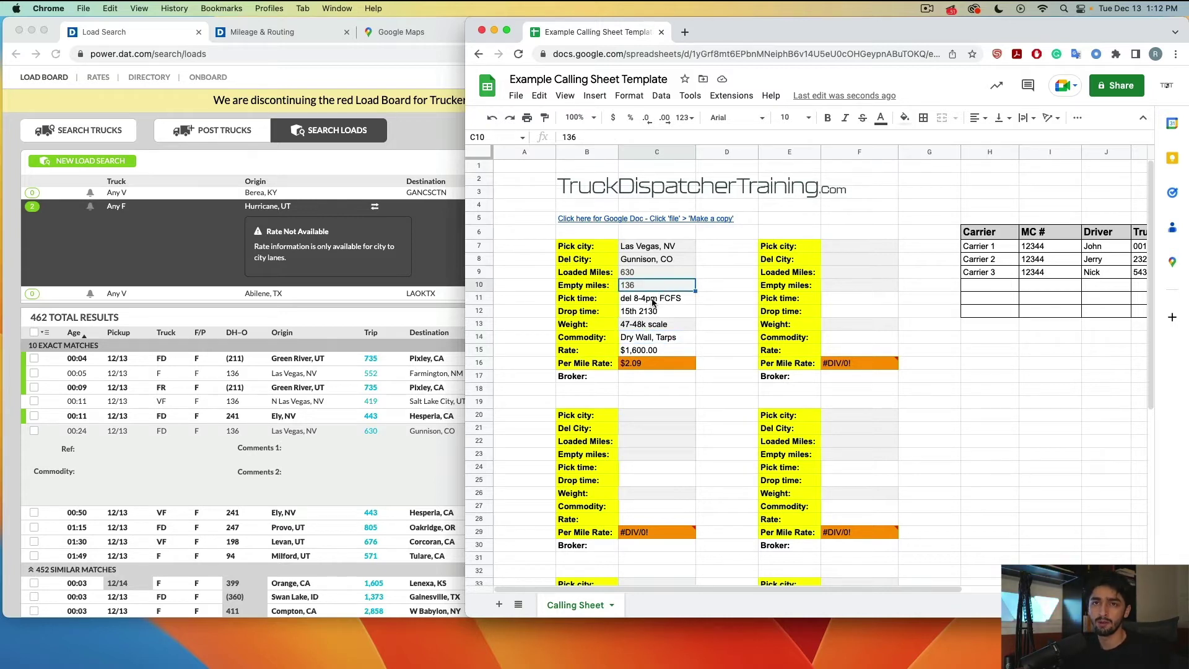
click(644, 327)
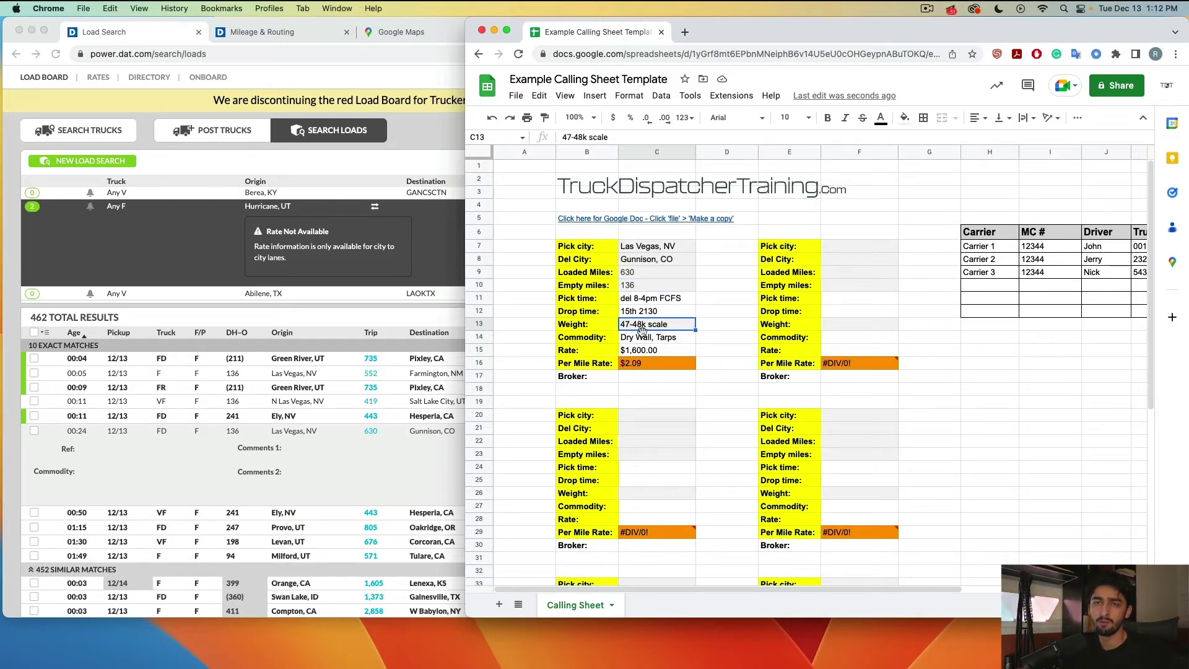
click(652, 366)
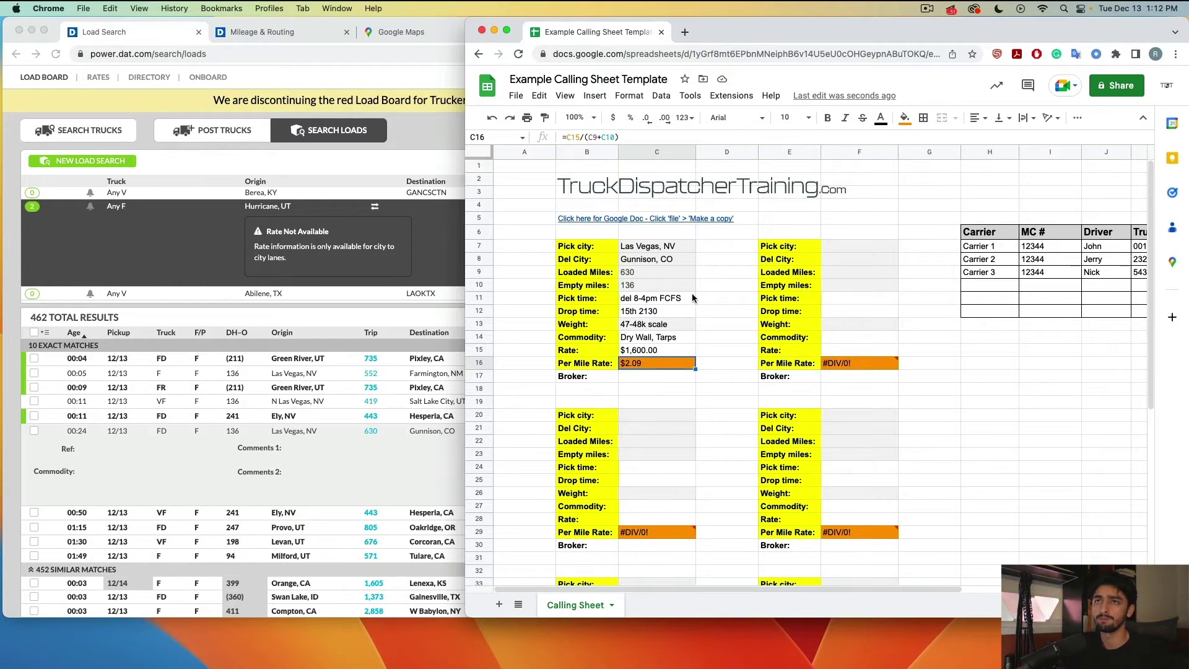
click(927, 9)
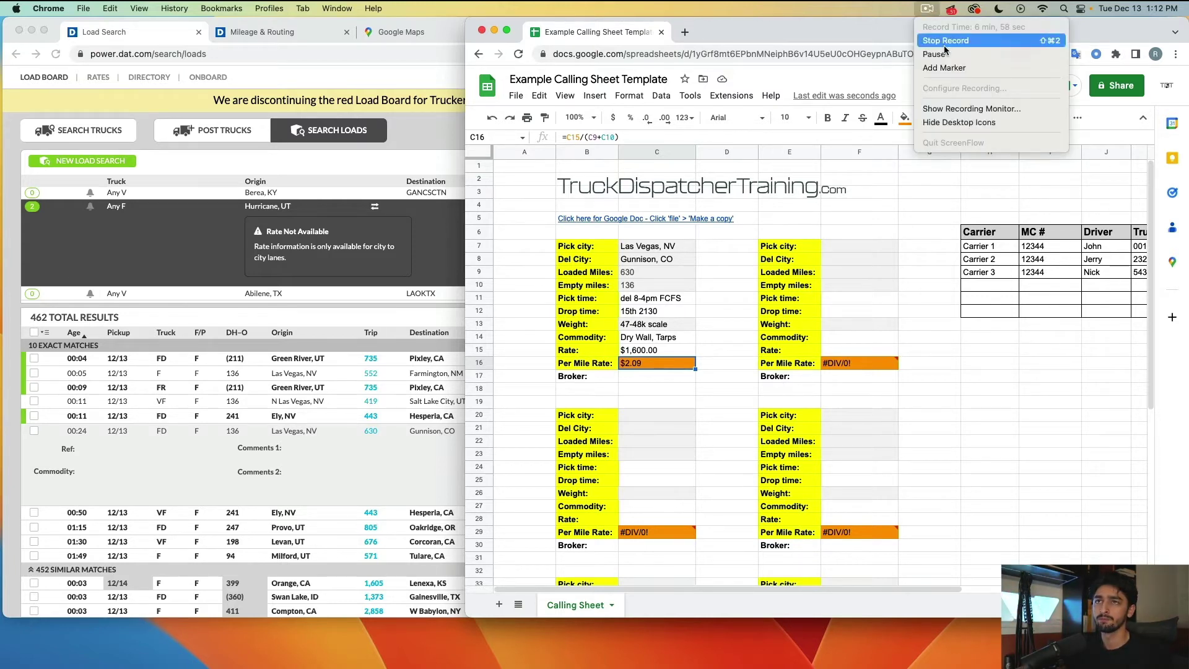
Switch to the DAT load board and re-sort the Hurricane, UT search results by age.
click(415, 435)
scroll(406, 463, down, 2)
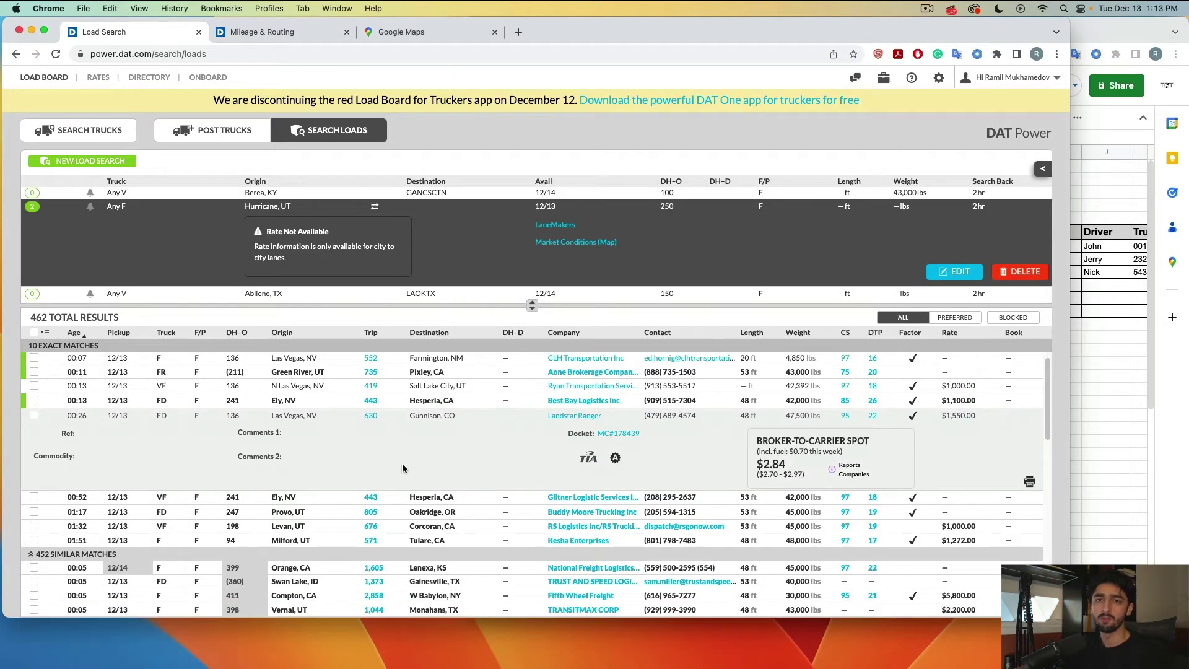
scroll(247, 421, up, 2)
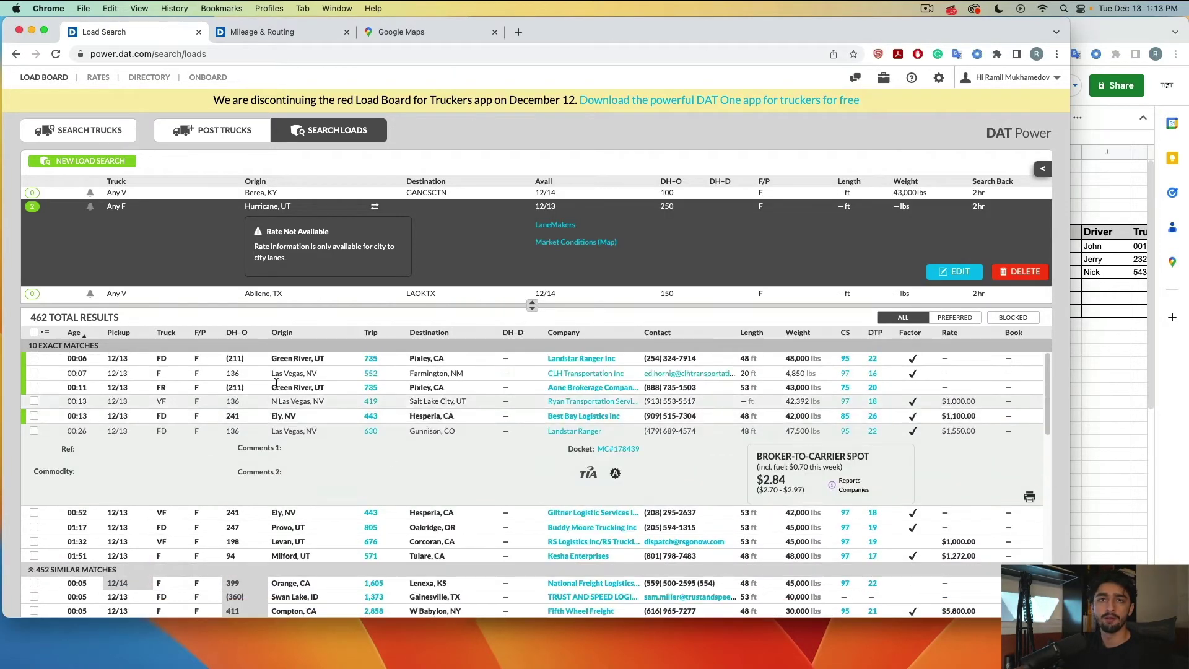
click(71, 337)
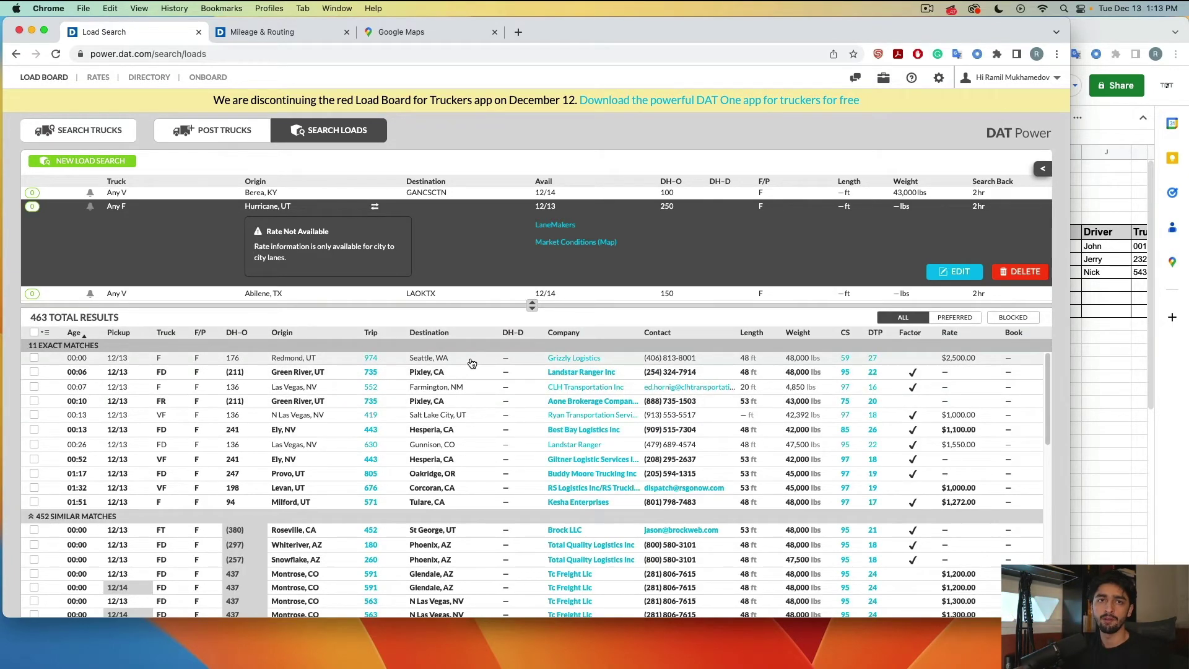
Expand the Redmond, UT to Seattle, WA load and view its mileage route, returning to the load search.
click(472, 360)
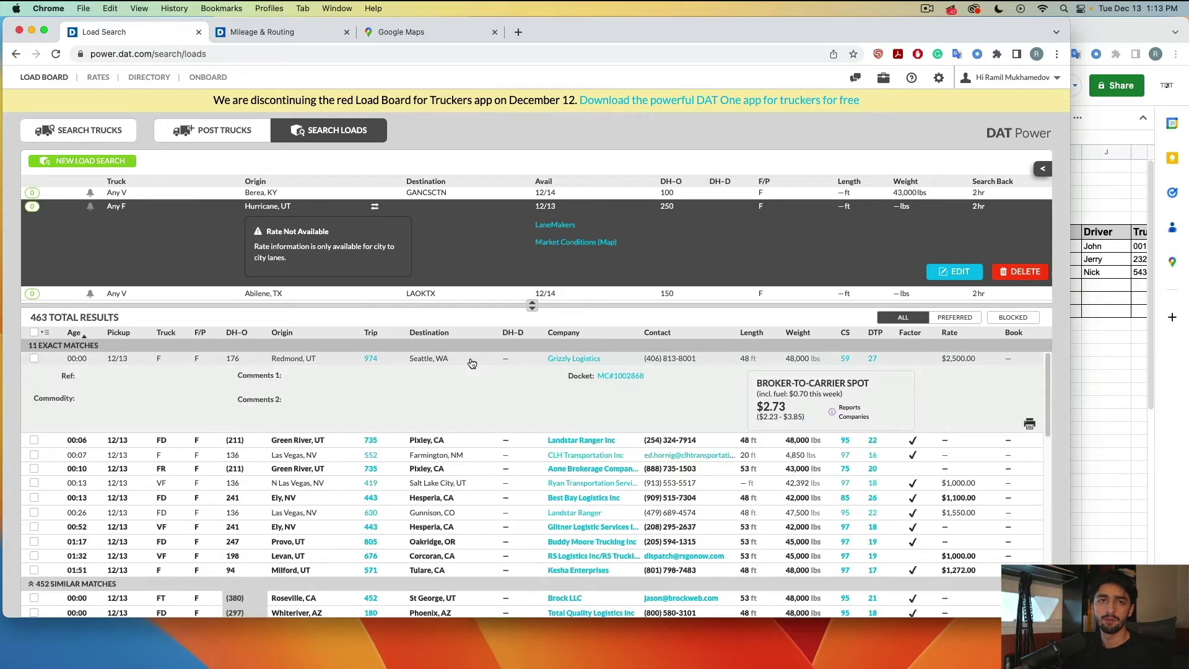
click(366, 358)
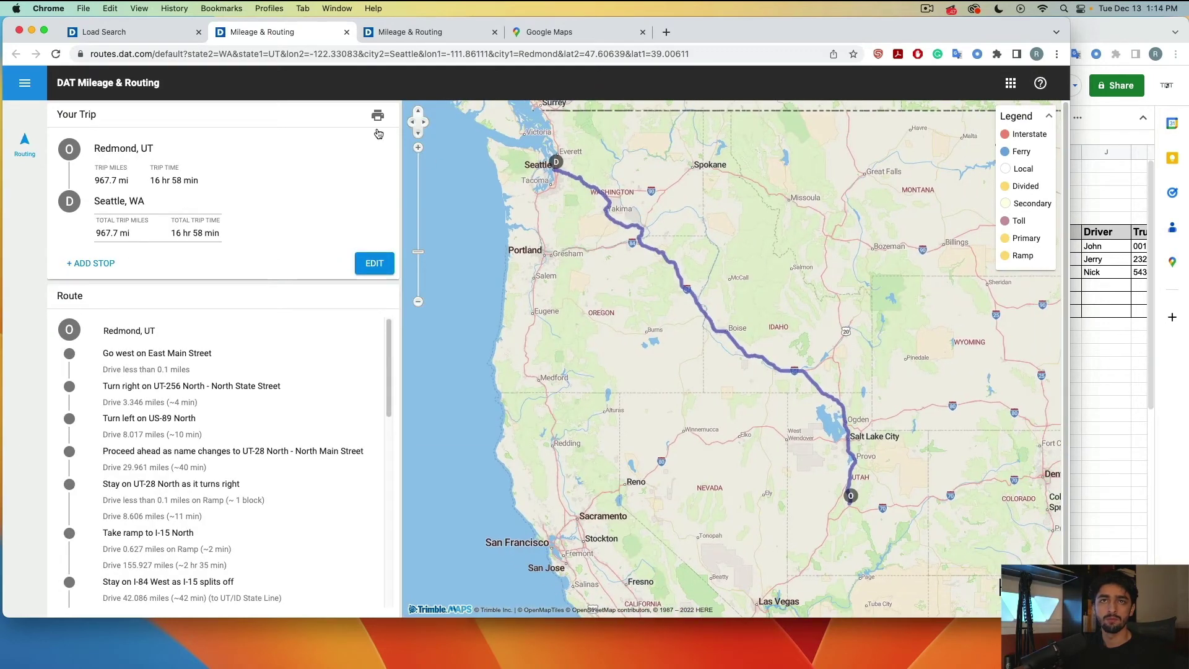
click(118, 32)
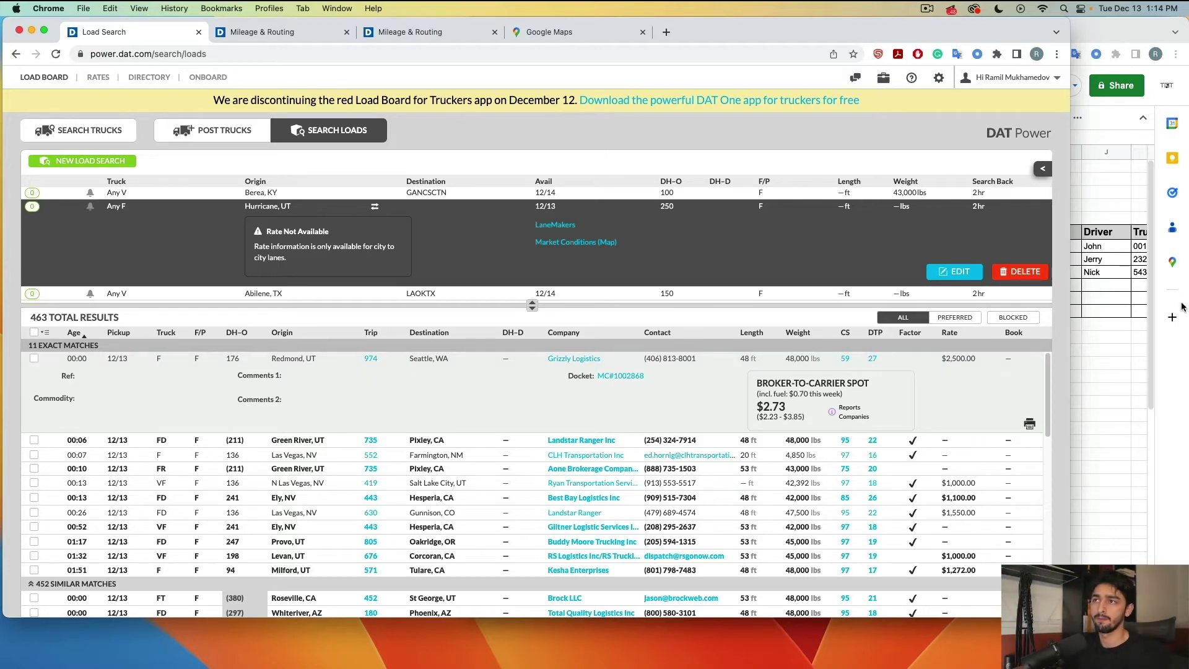
Switch to the calling sheet and set the first load block's pick city to Redmond, UT and delivery city to Seattle, WA.
click(1098, 359)
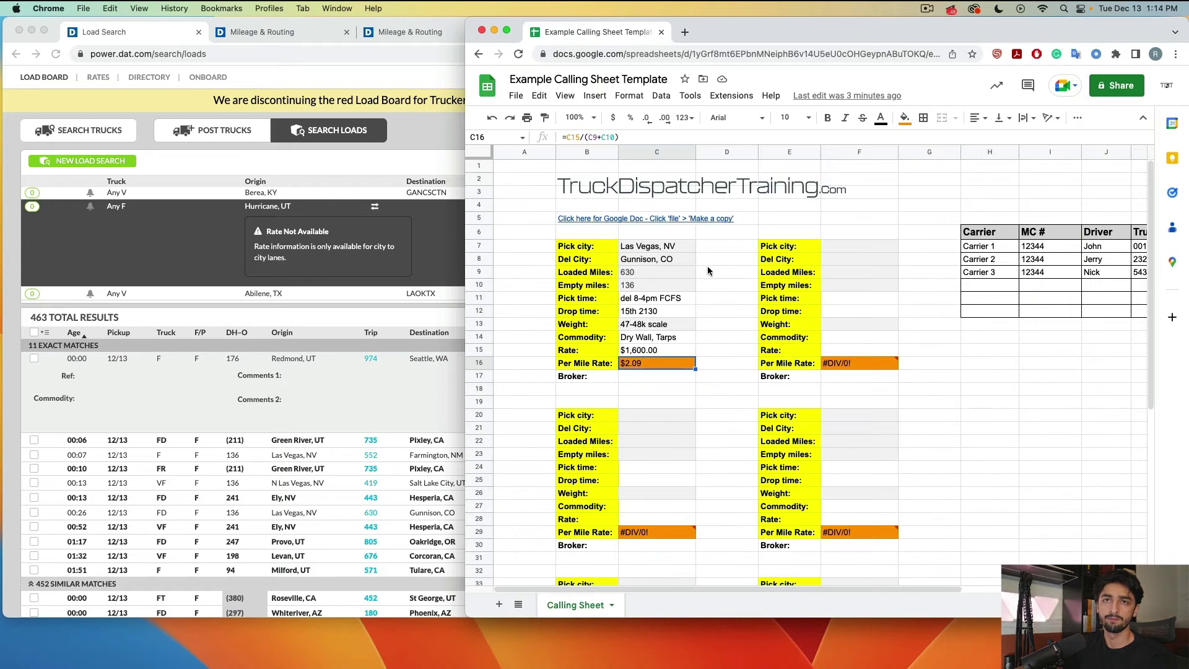
click(659, 246)
text(Redmond, UT)
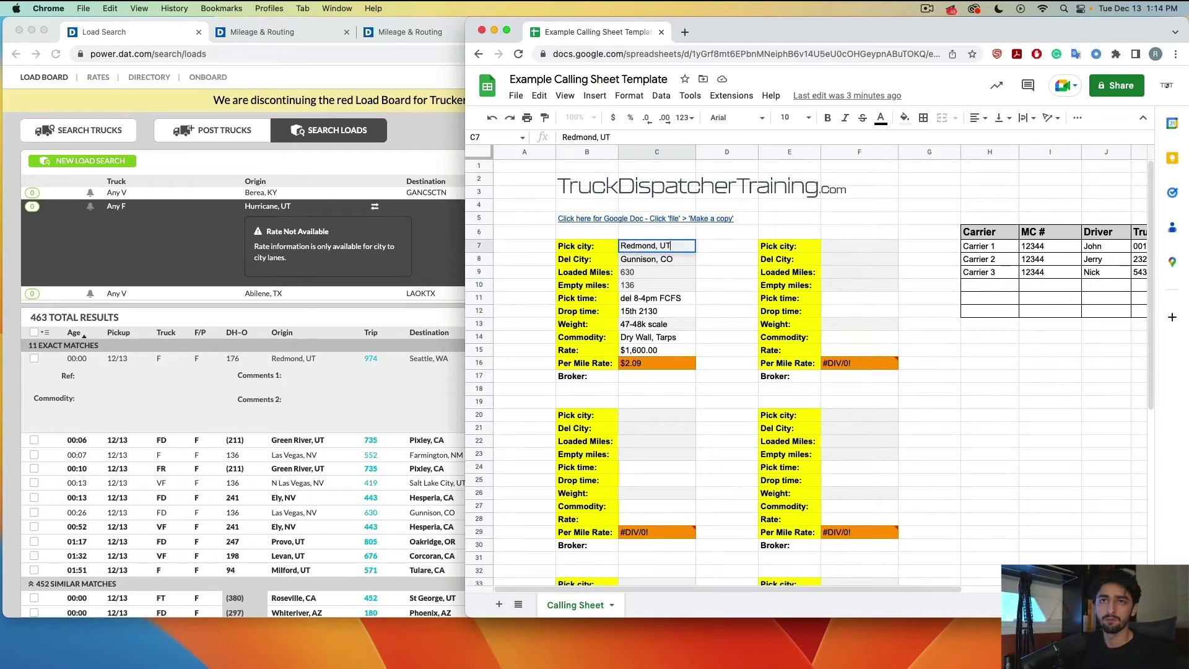
key(Return)
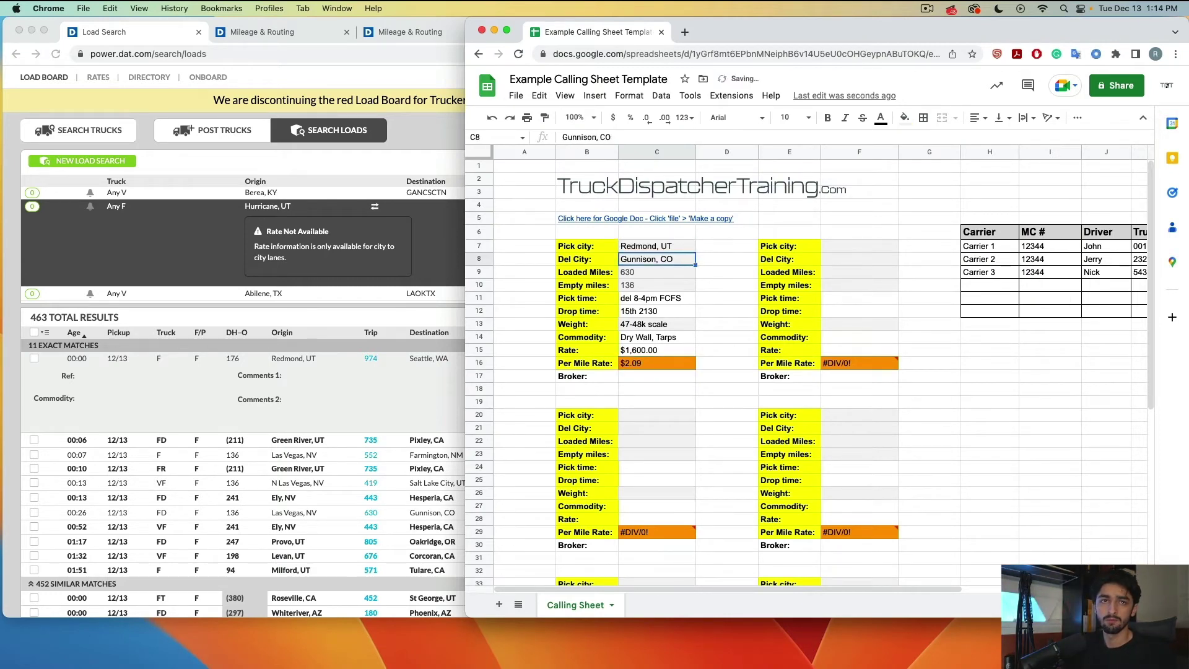
text(Seattle, WA)
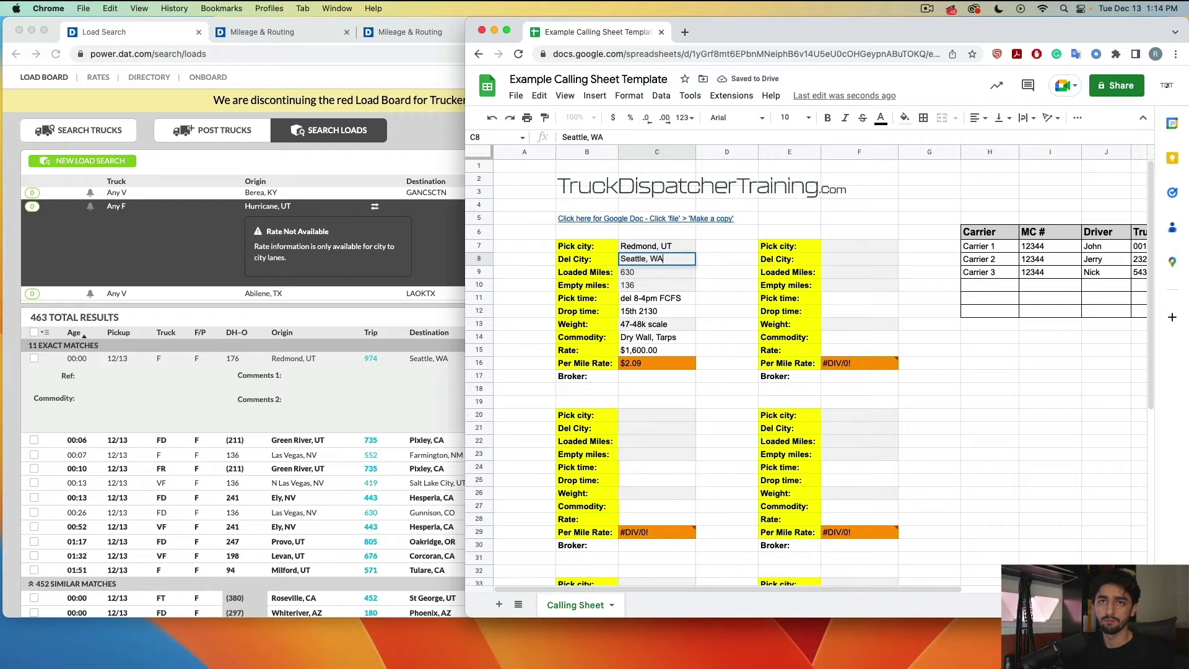
key(Return)
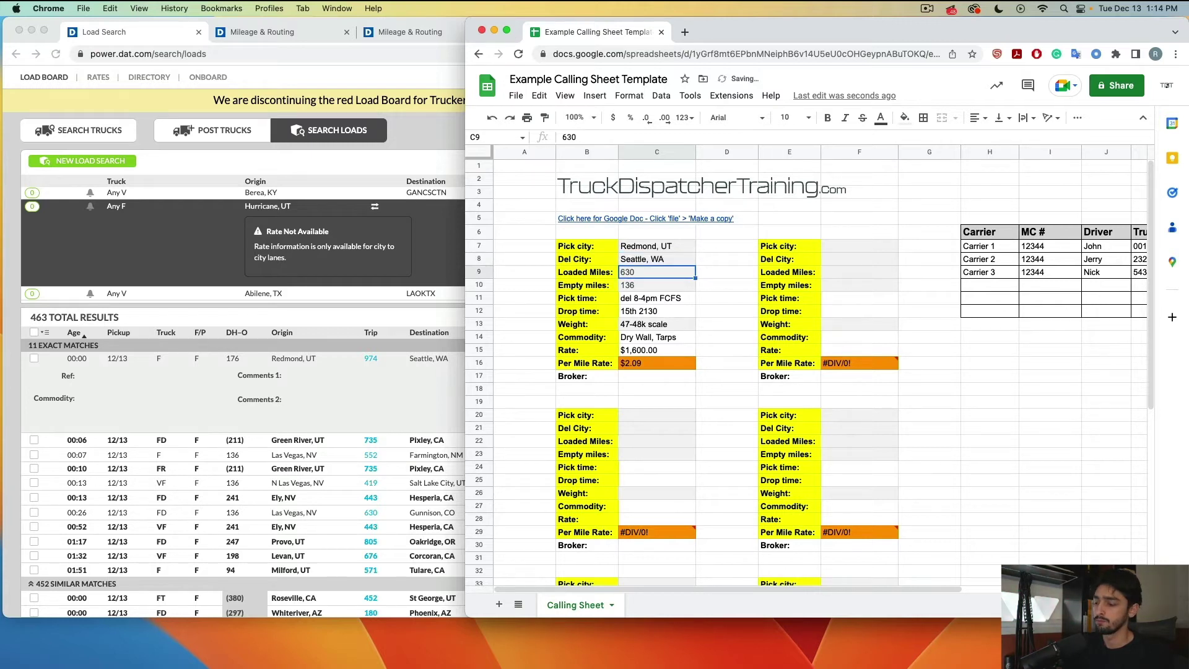
Set the first load block's loaded miles to 974 and its empty miles to 176.
text(974)
key(Return)
text(1)
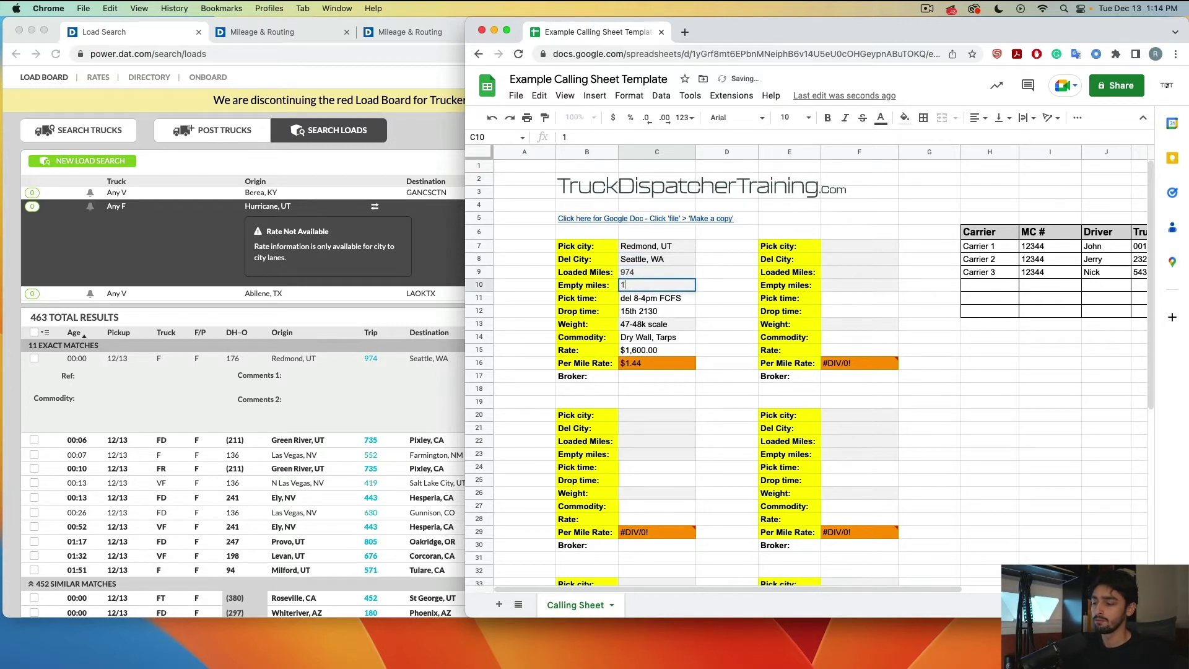
key(Return)
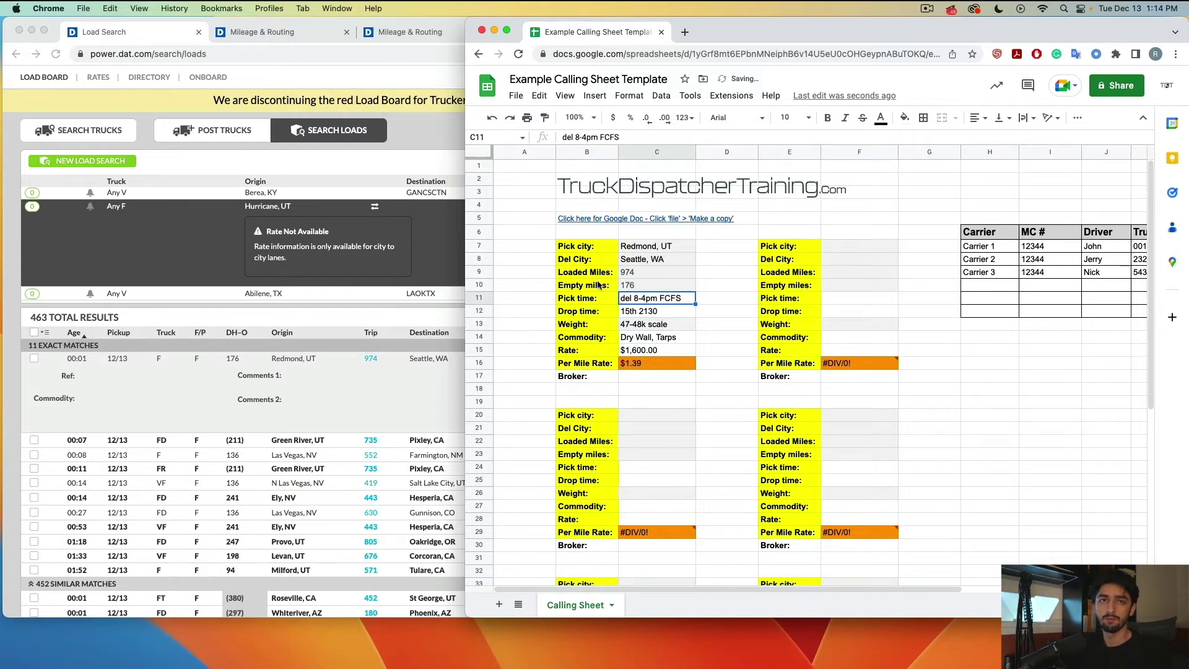
Check the Redmond load's weight on the load board and enter 48,000 as the weight in the first load block.
key(super+grave)
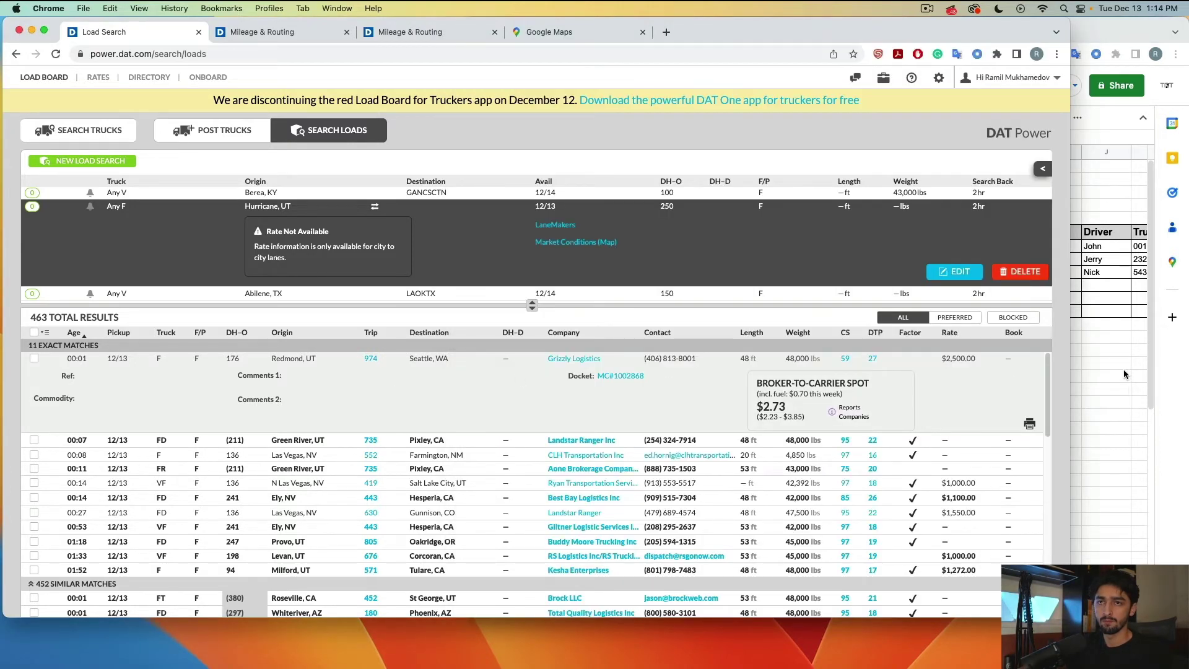
key(super+grave)
click(638, 330)
text(48,000)
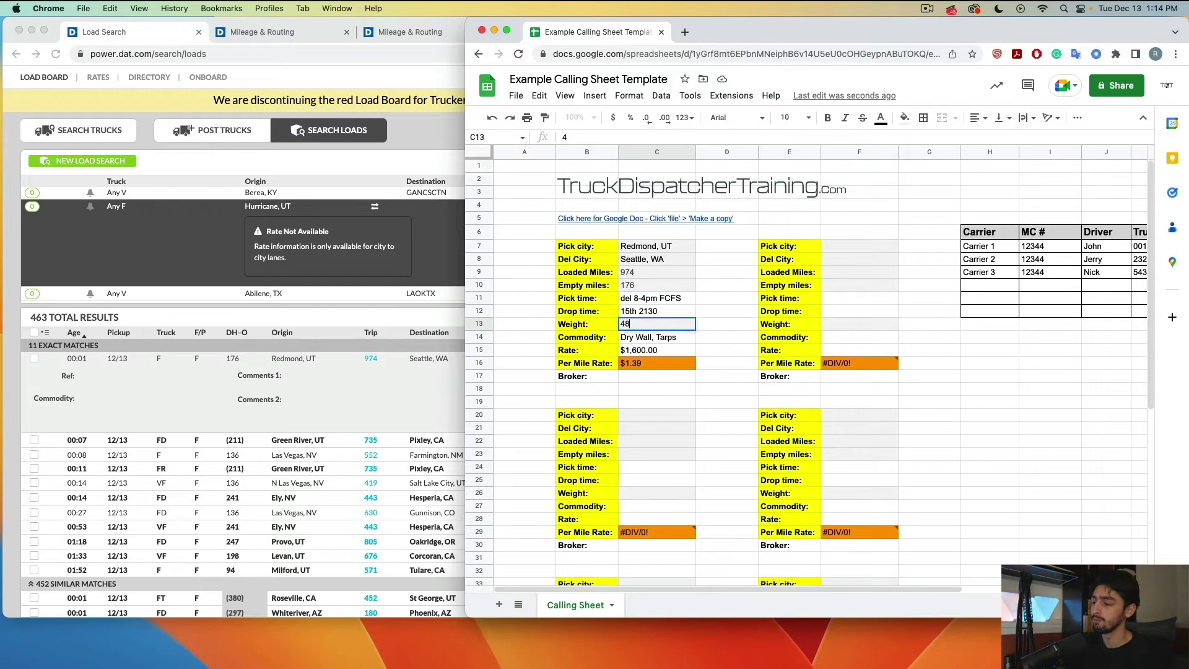
key(Return)
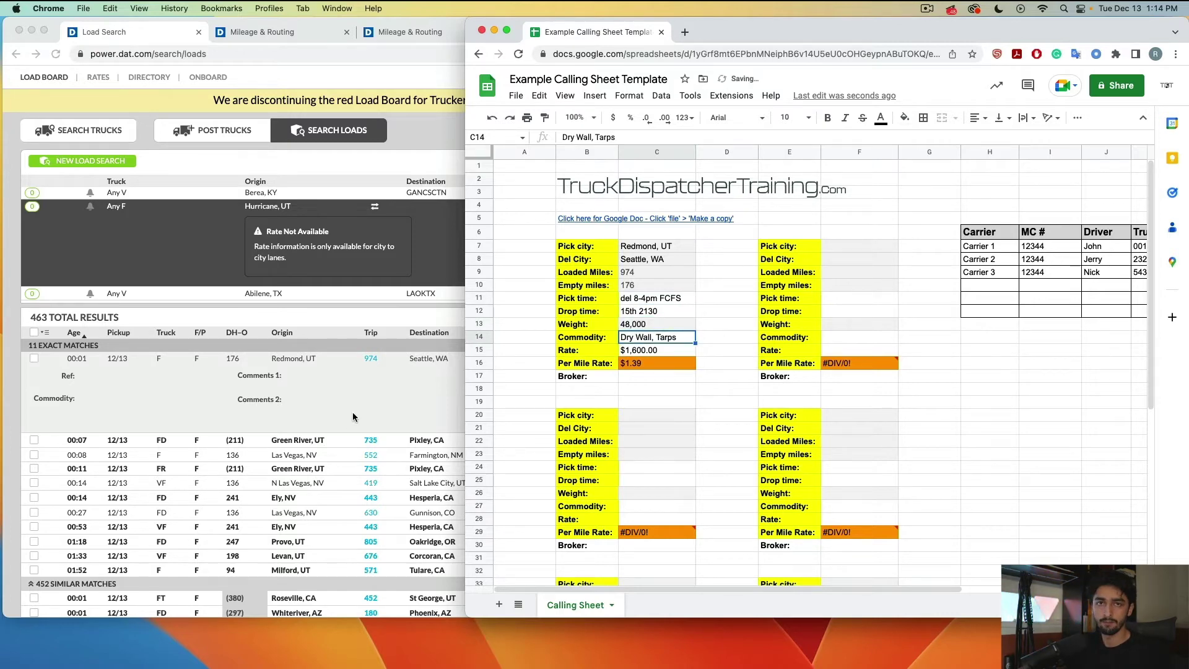
Set the first load block's rate to $2,500 in the calling sheet and select its broker field.
click(367, 399)
key(super+grave)
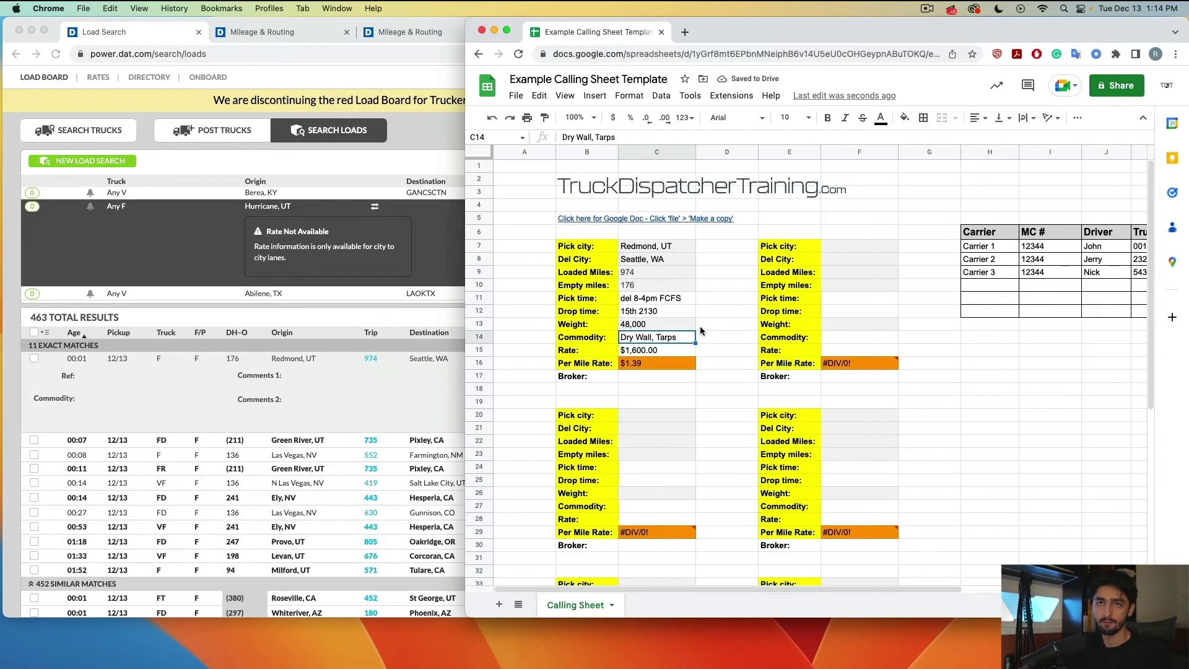
click(644, 351)
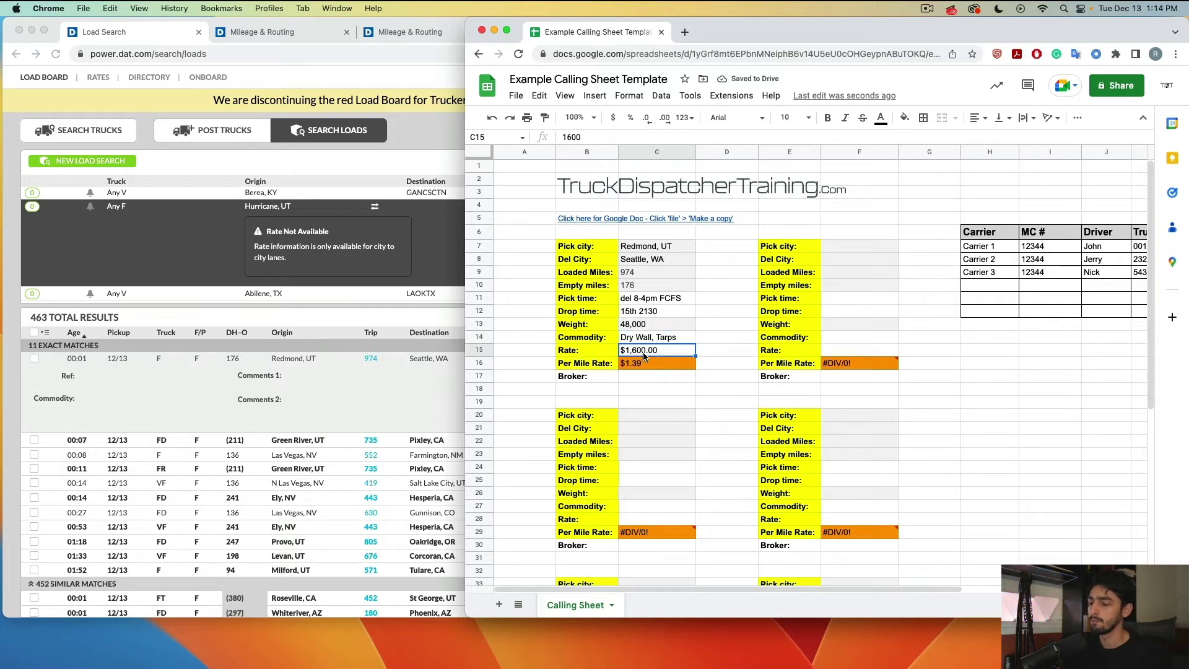
text(2500)
key(Return)
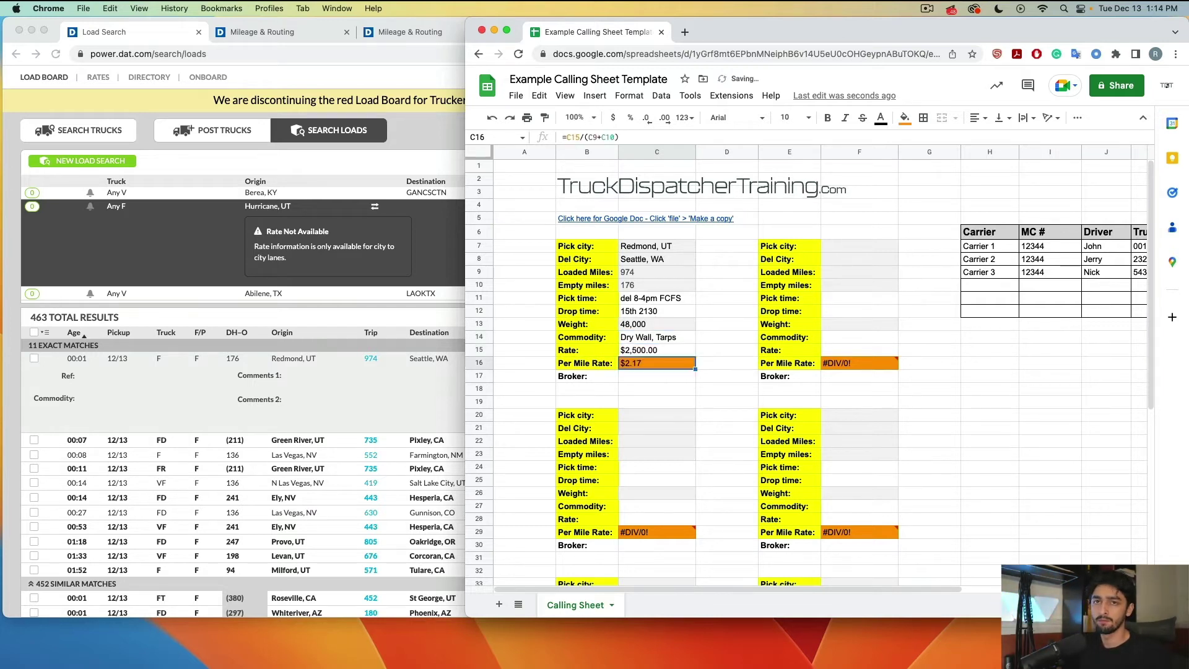
click(636, 380)
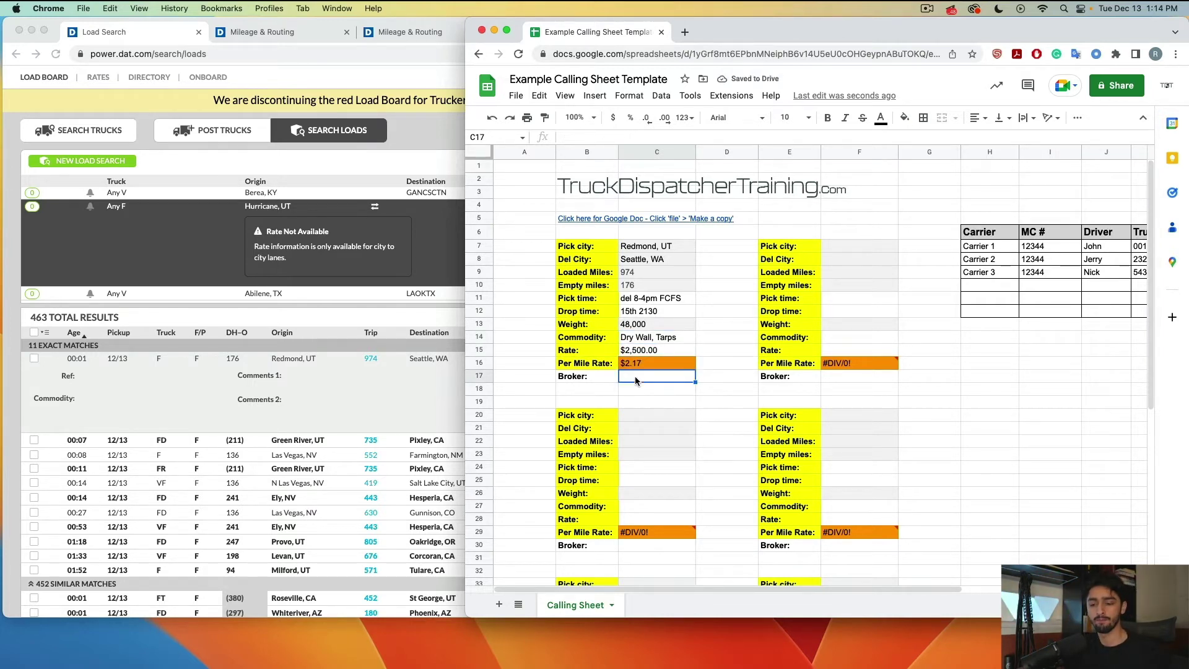
Return to the DAT load board, review the Hurricane, UT results and collapse the Redmond, UT load's details.
click(312, 423)
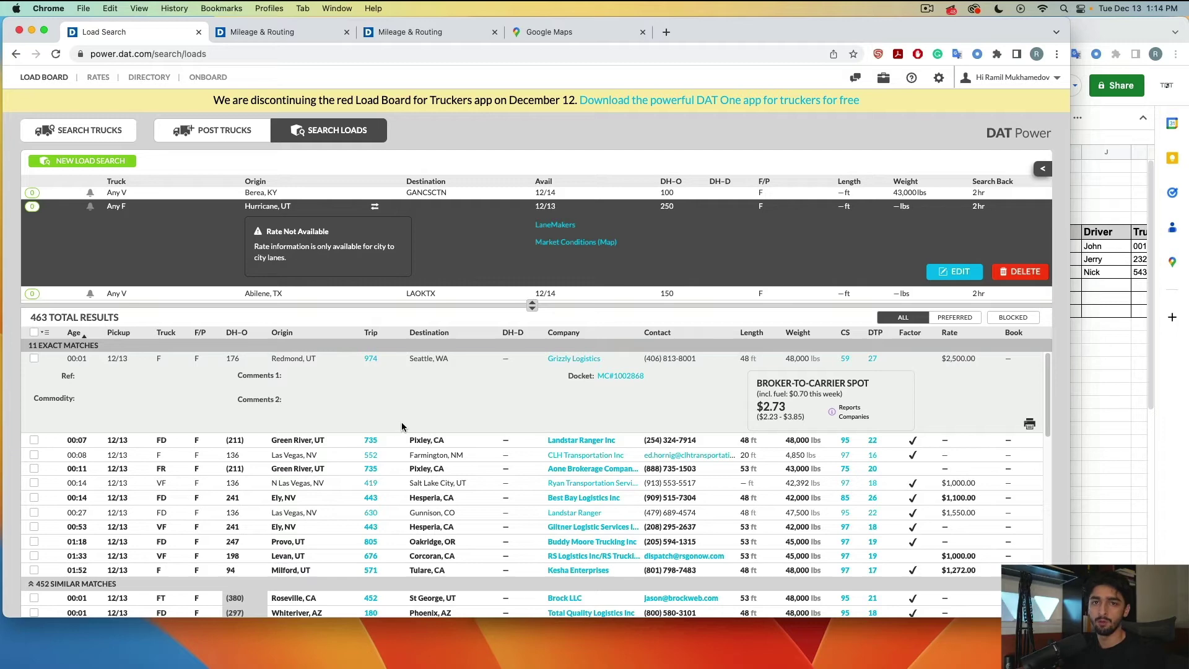
scroll(422, 425, down, 3)
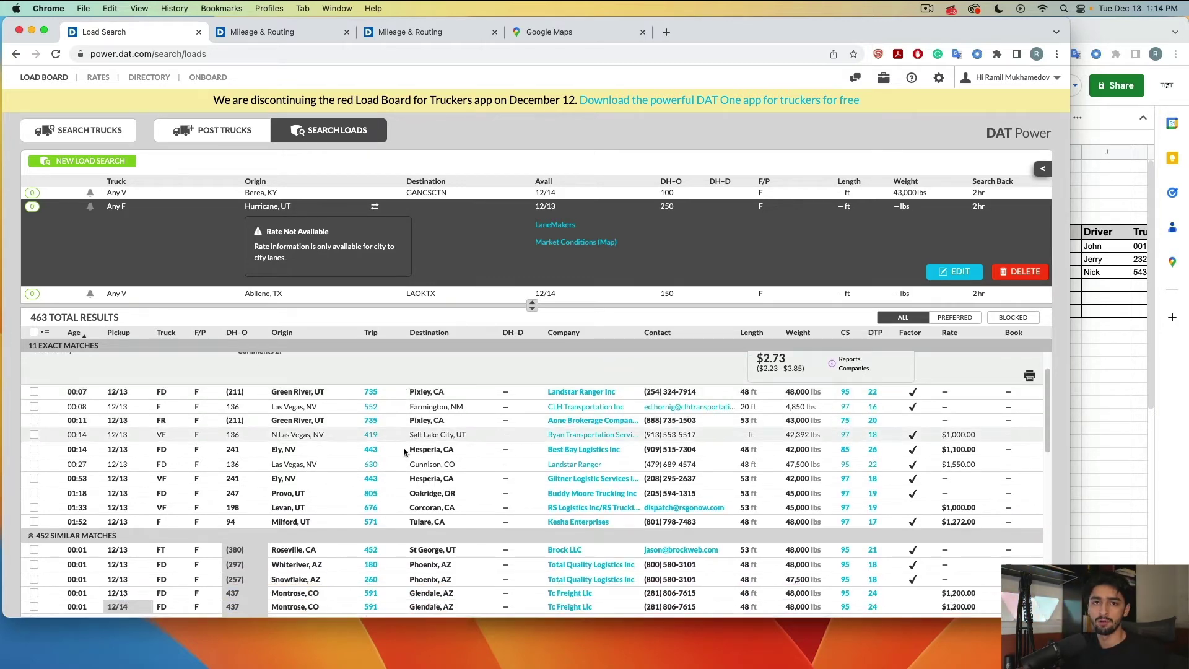
scroll(455, 418, up, 3)
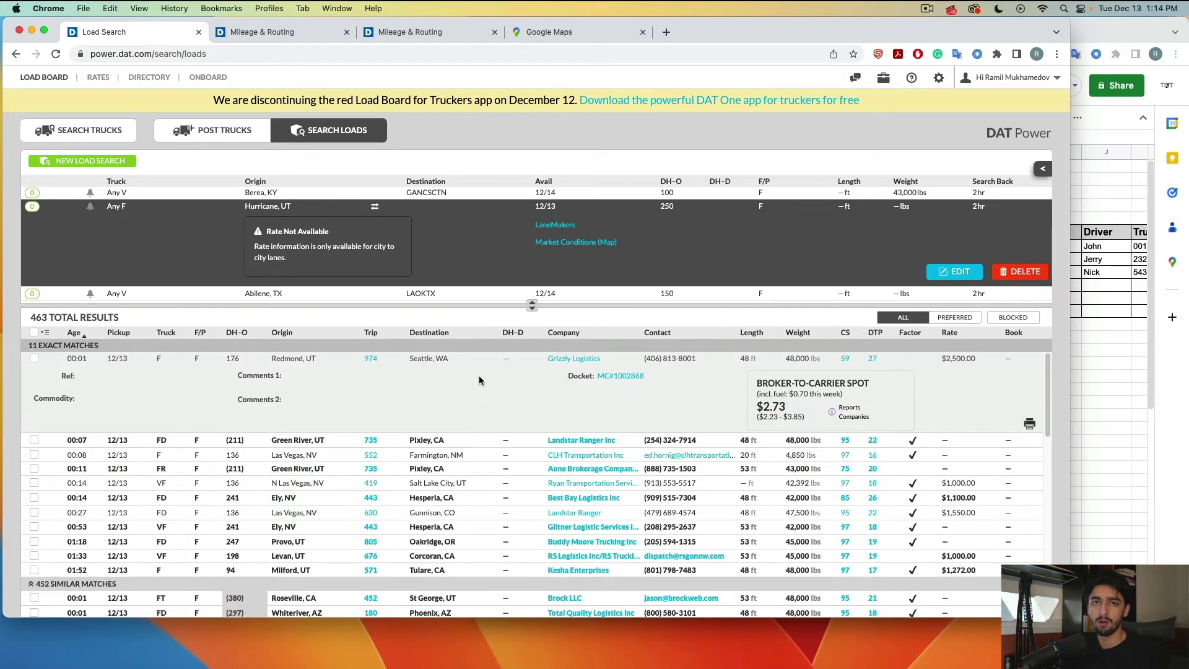
click(496, 367)
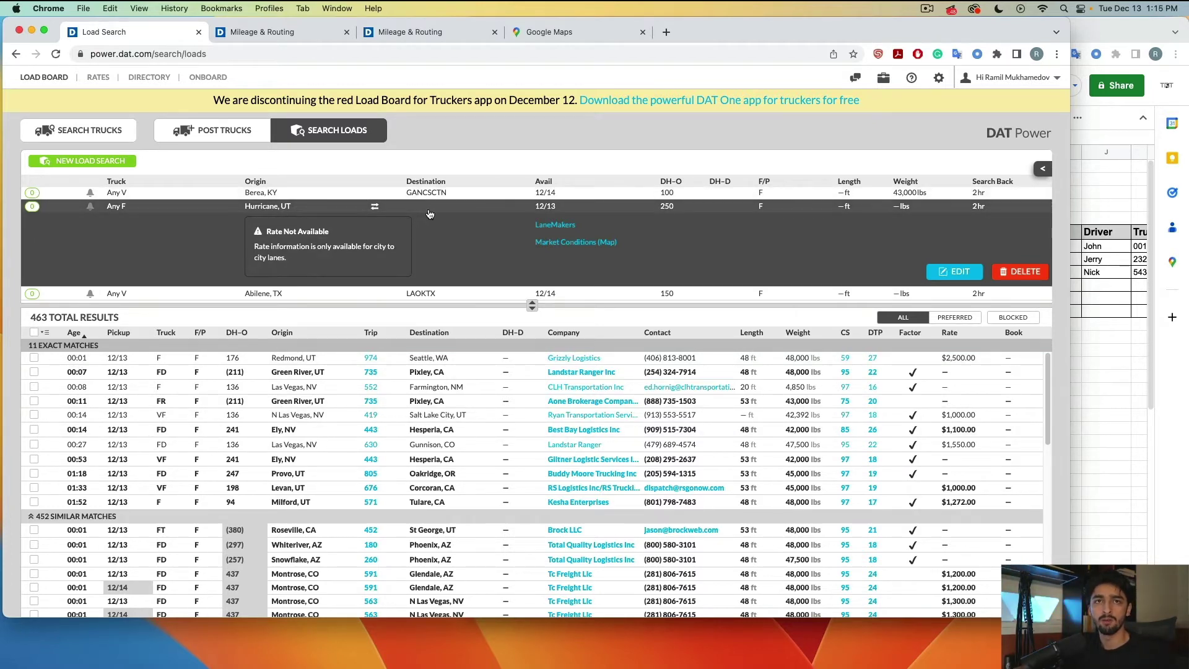
Open the Abilene, TX search and check the details of its Abilene to Okmulgee and Lake Worth to Live Oak loads.
click(406, 295)
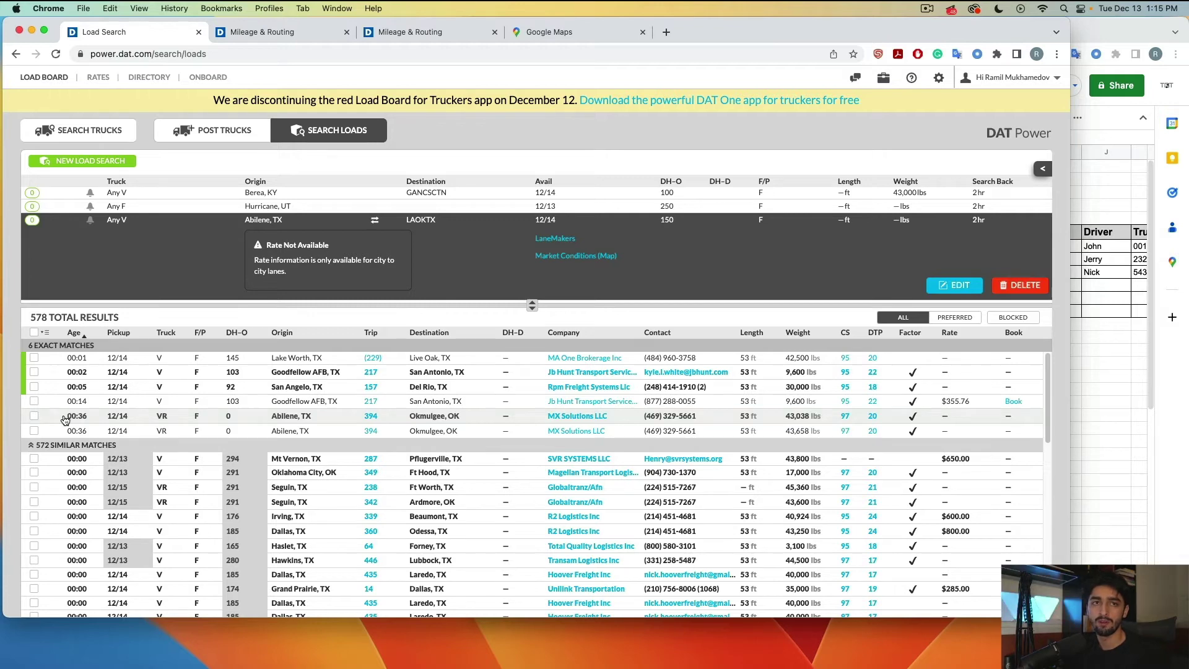
click(208, 418)
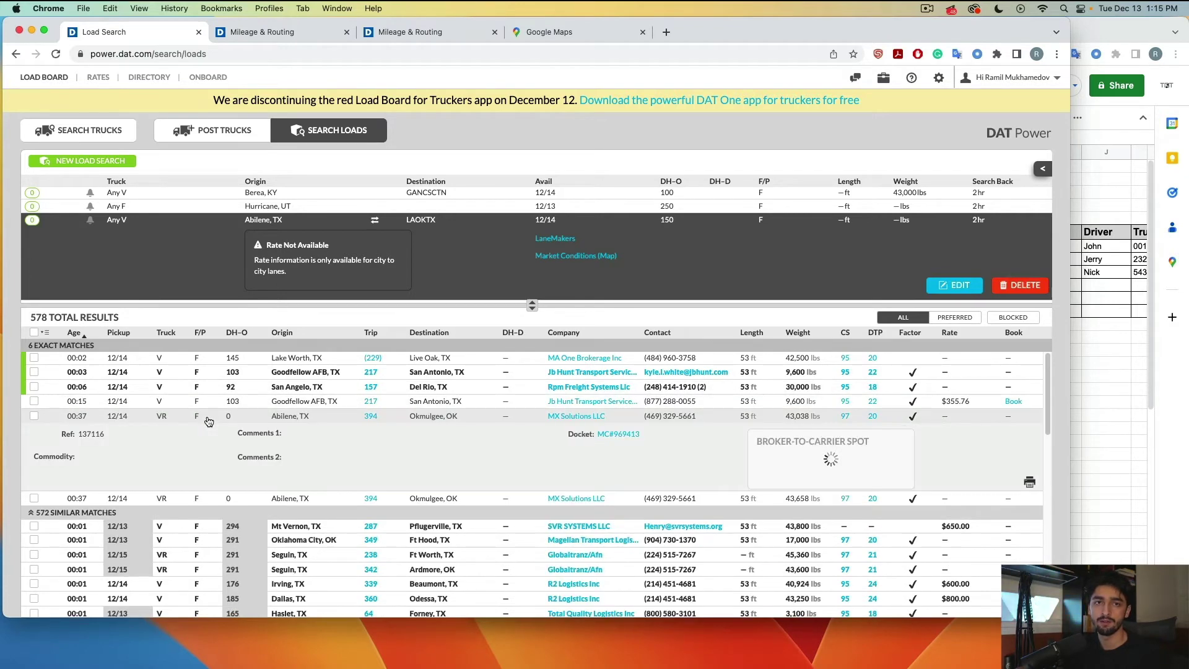
click(208, 419)
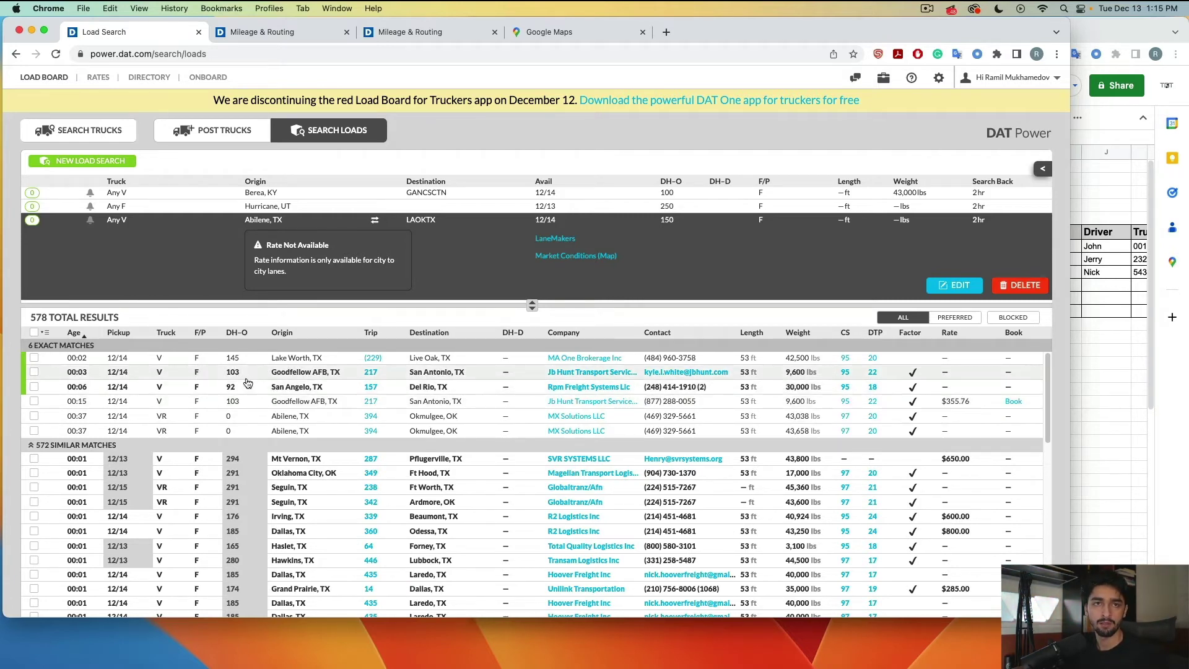
click(236, 363)
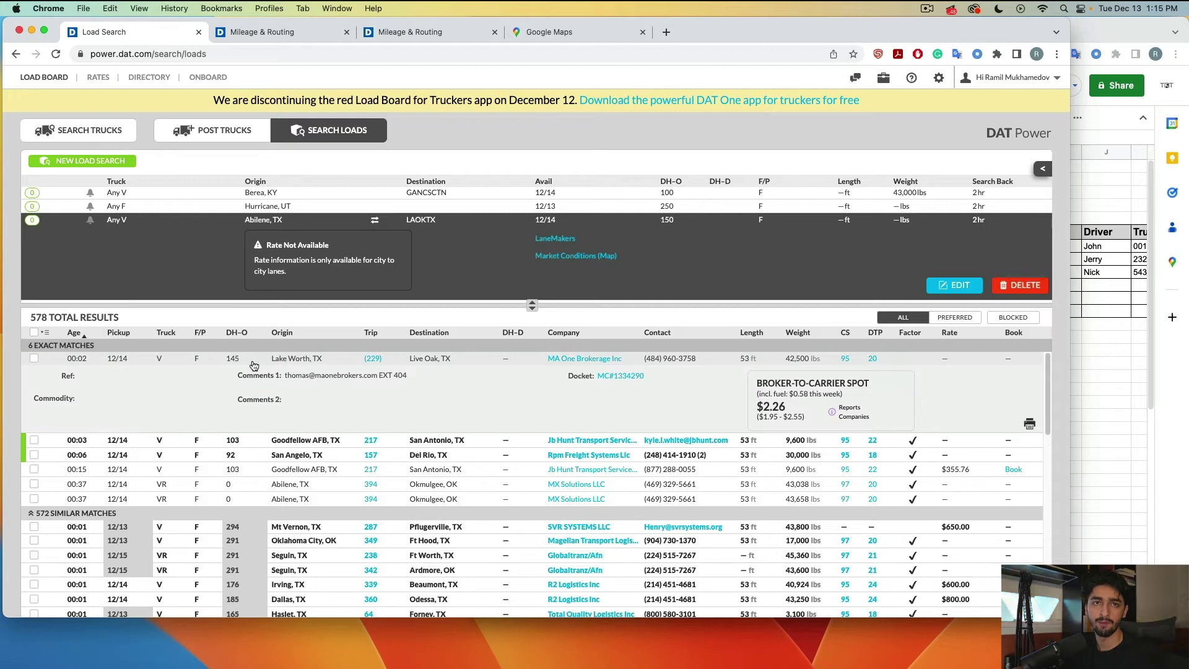
click(253, 366)
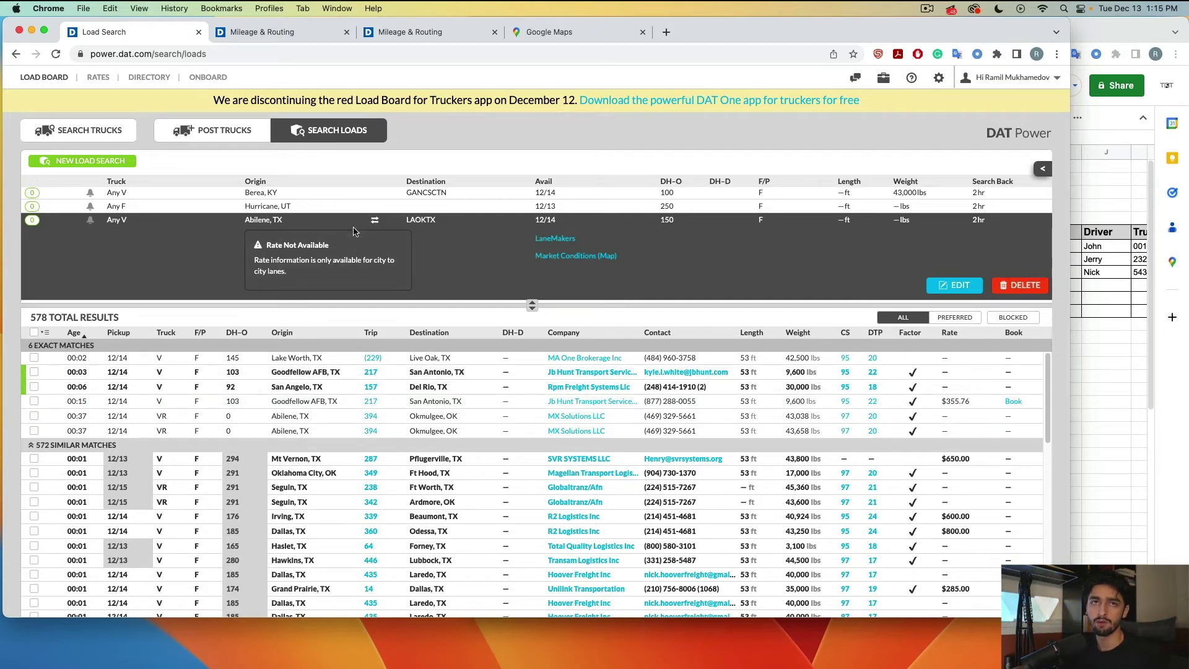
Open the Berea, KY search and expand the Corbin, KY to Dresden, TN load.
click(355, 207)
click(354, 193)
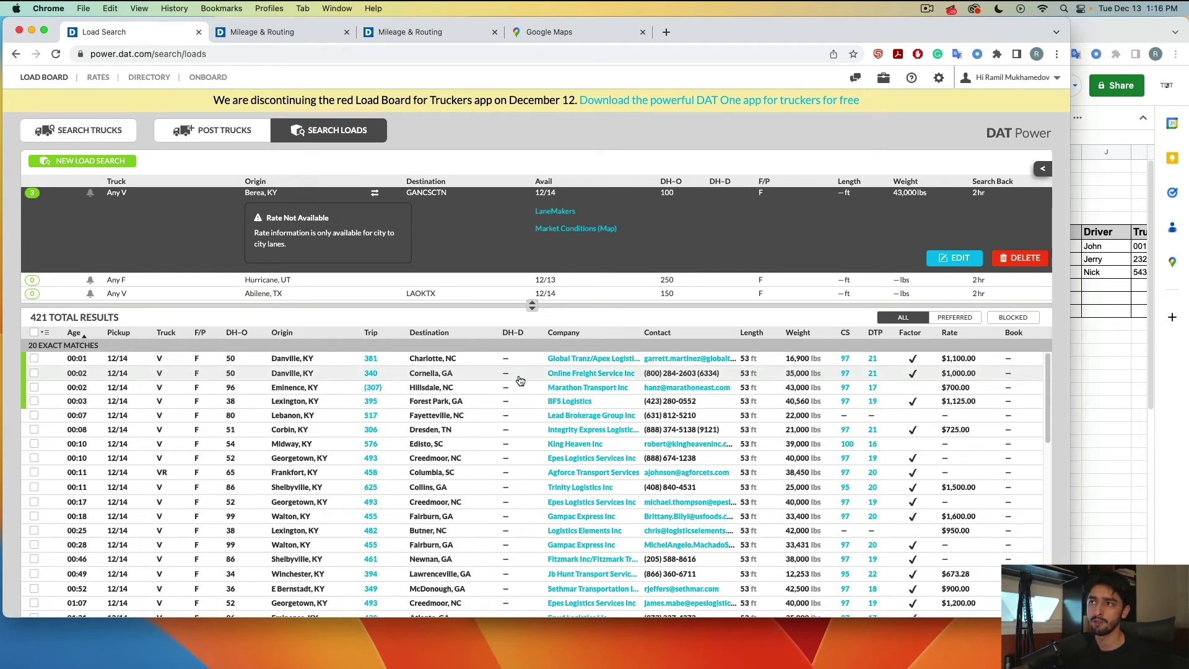
click(483, 432)
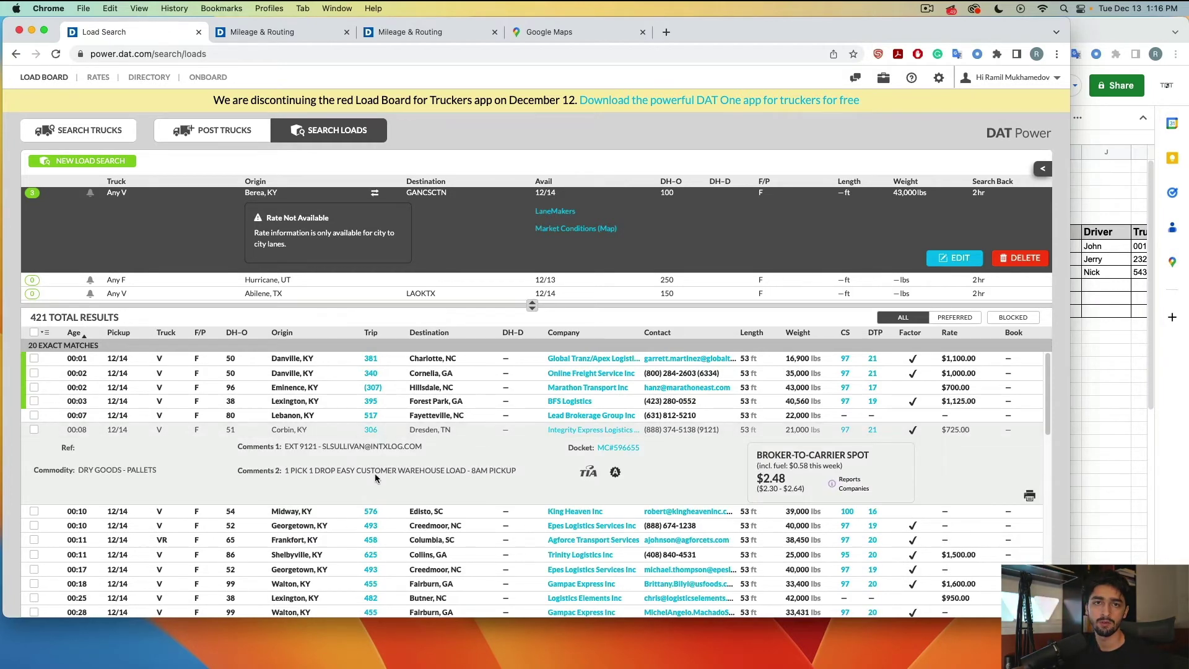
View the mileage route for the Corbin to Dresden load, then close the extra routing pages and return to the load search.
click(371, 429)
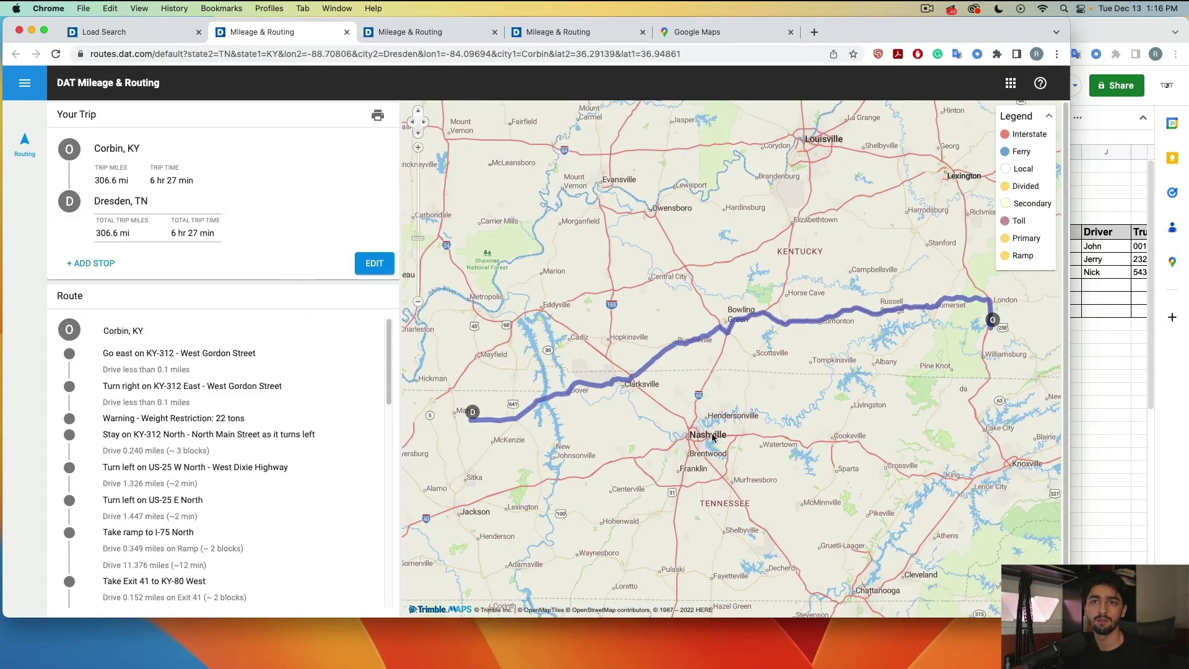
triple_click(521, 375)
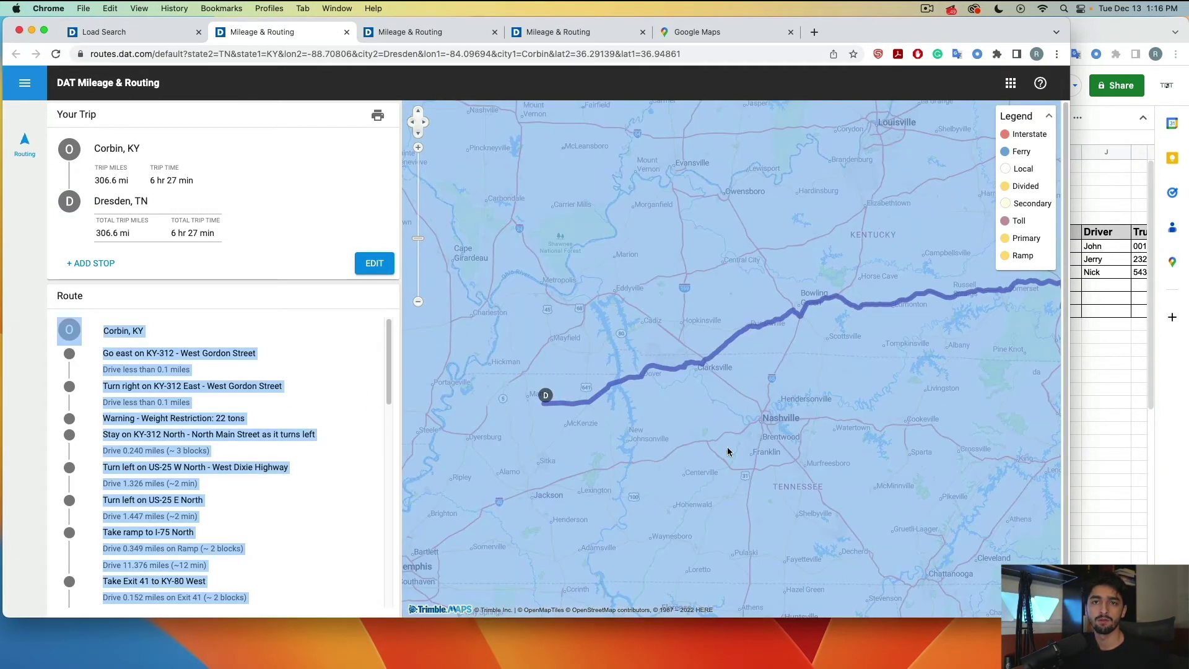
drag(728, 453, 778, 413)
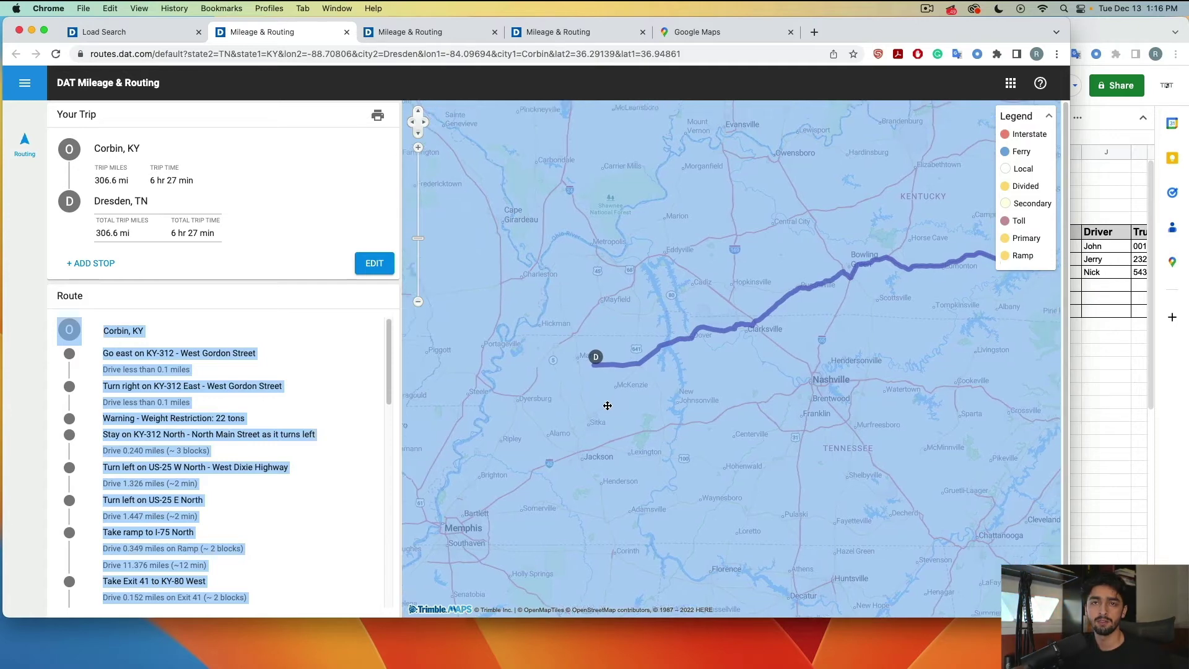
click(418, 301)
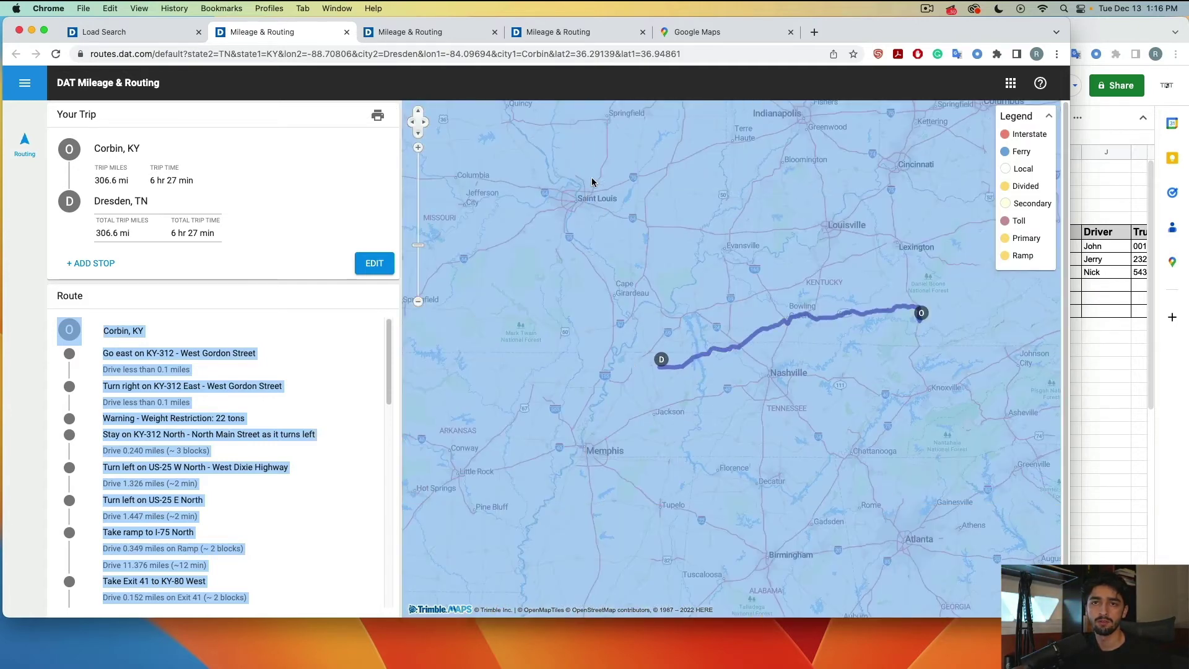
middle_click(330, 36)
middle_click(330, 36)
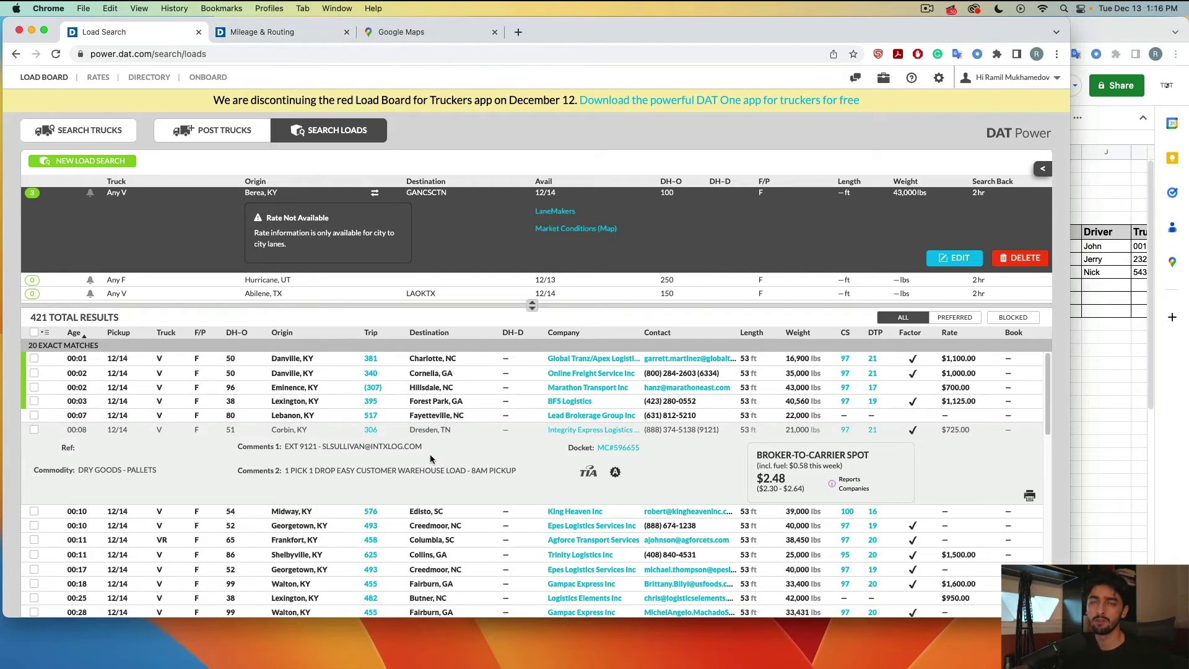
Expand the 33,400 lb Walton, KY to Fairburn, GA load and examine its comments, pickup hours and rate details.
scroll(430, 458, down, 3)
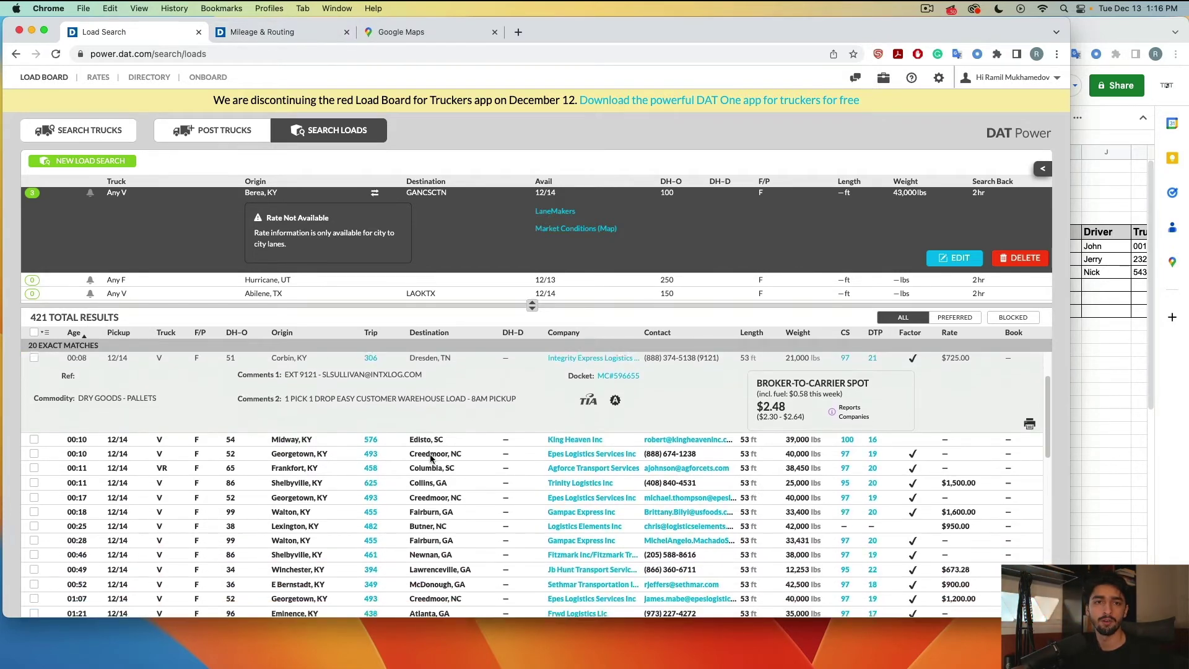
scroll(432, 458, down, 2)
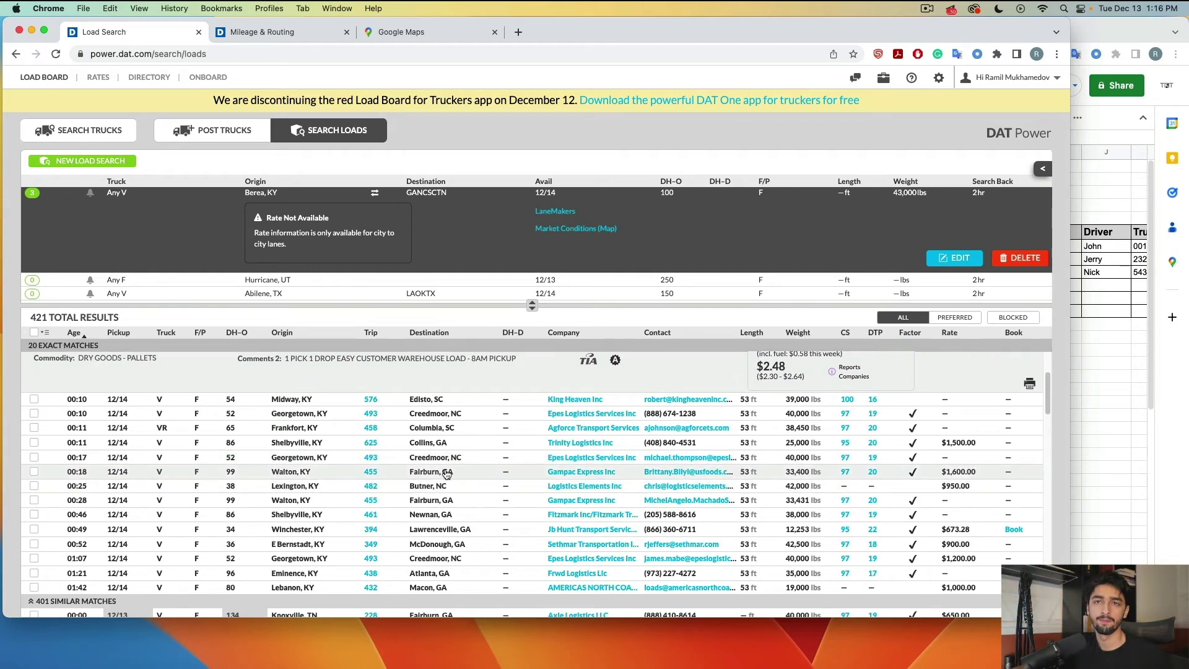
click(446, 473)
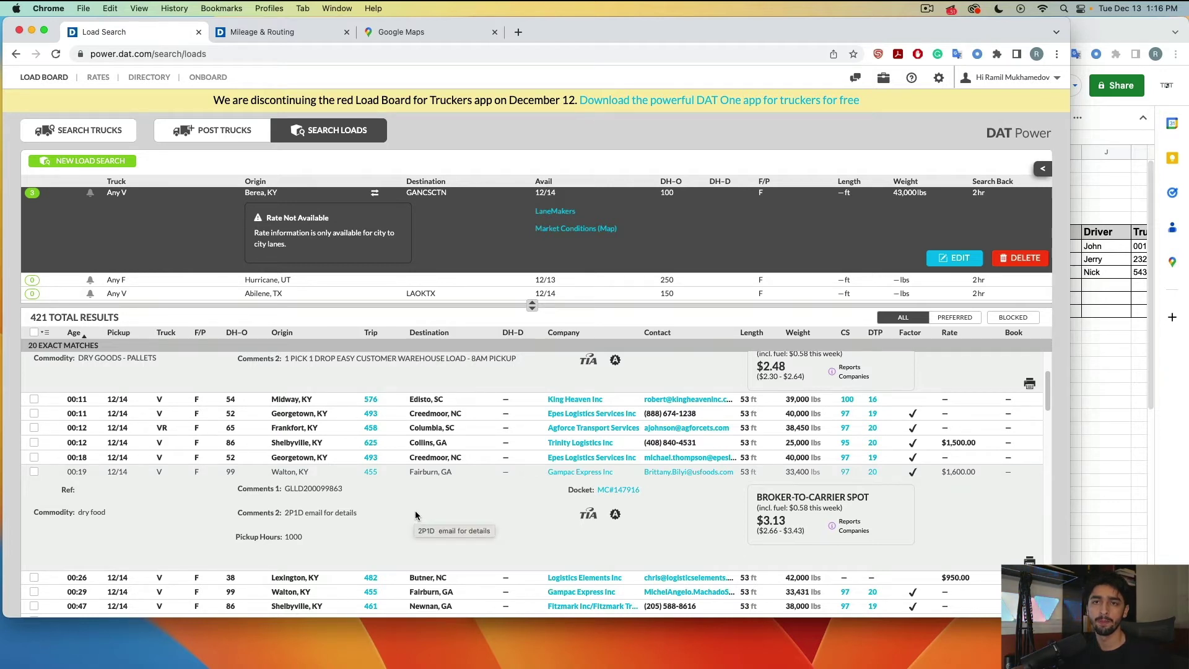
scroll(415, 515, up, 1)
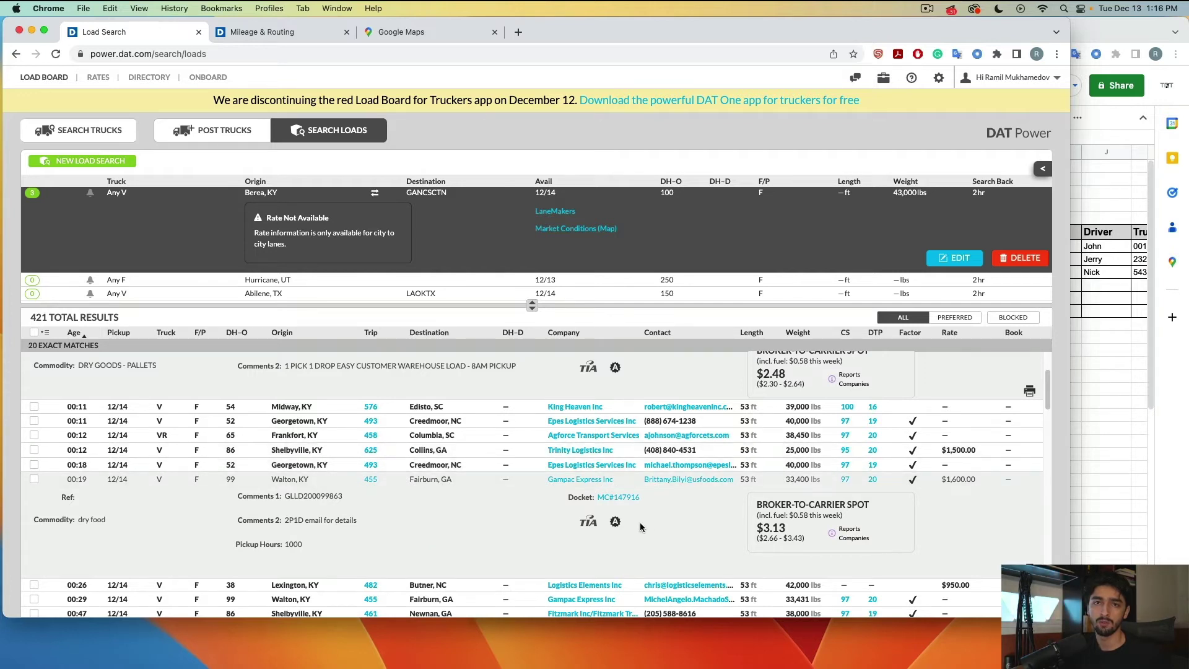
scroll(430, 519, up, 2)
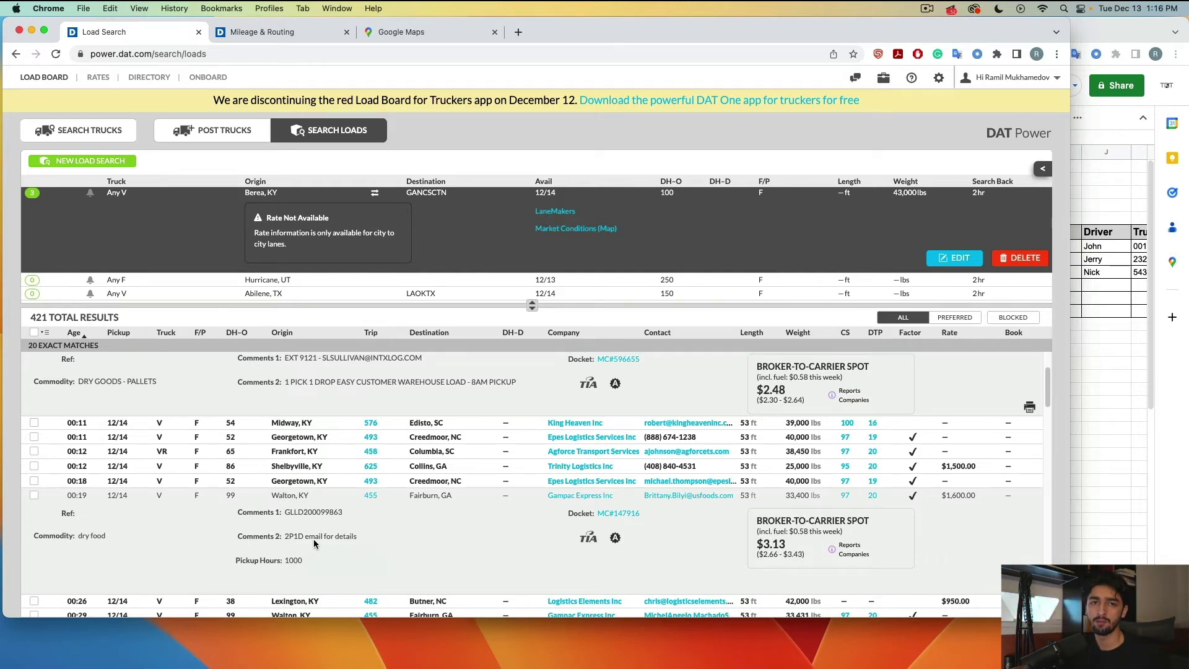
scroll(438, 524, up, 2)
scroll(438, 524, up, 5)
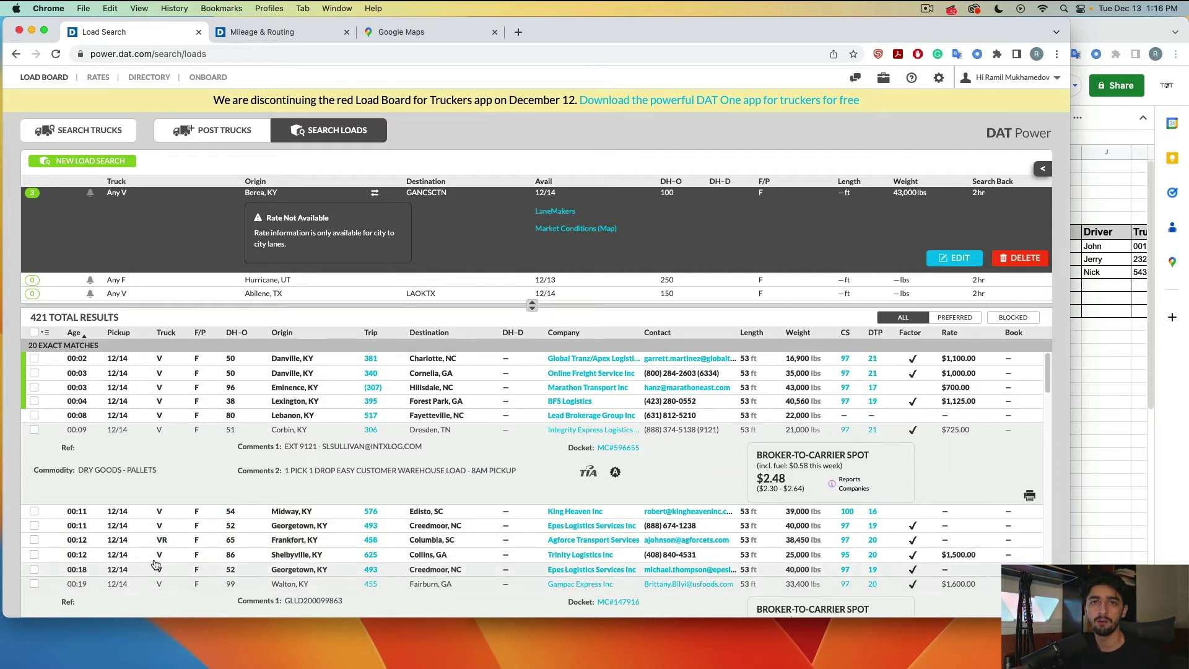
Expand the Danville, KY to Charlotte, NC load, copy its contact's e-mail address and open a new Gmail message addressed to that contact.
click(253, 360)
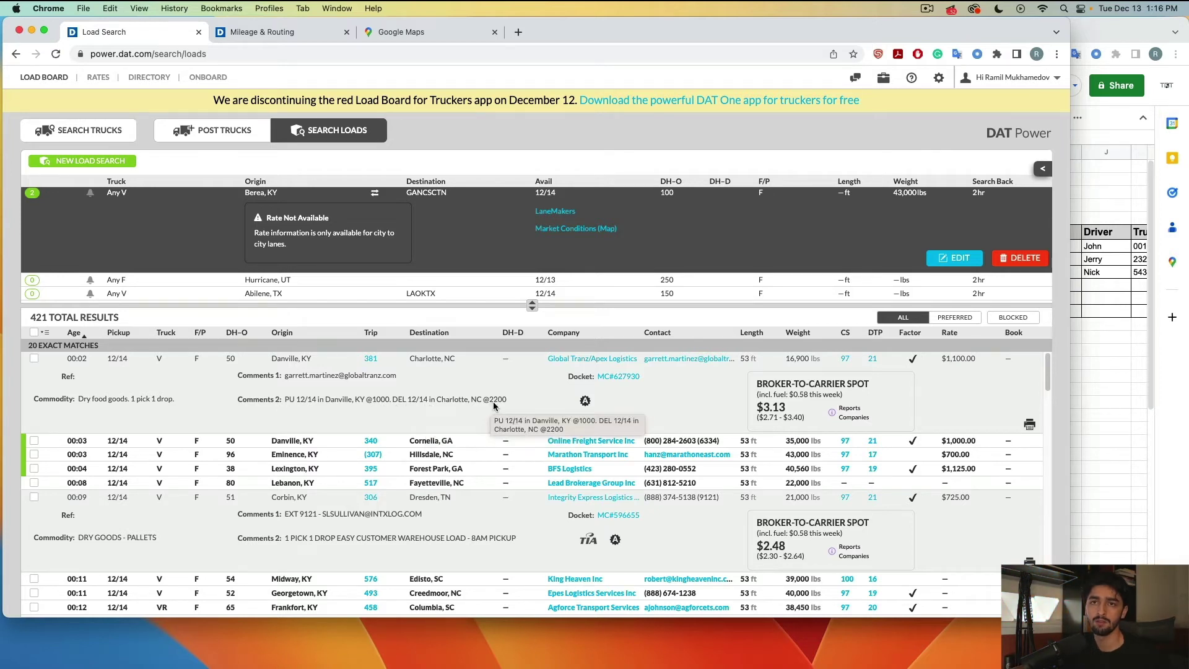
right_click(698, 361)
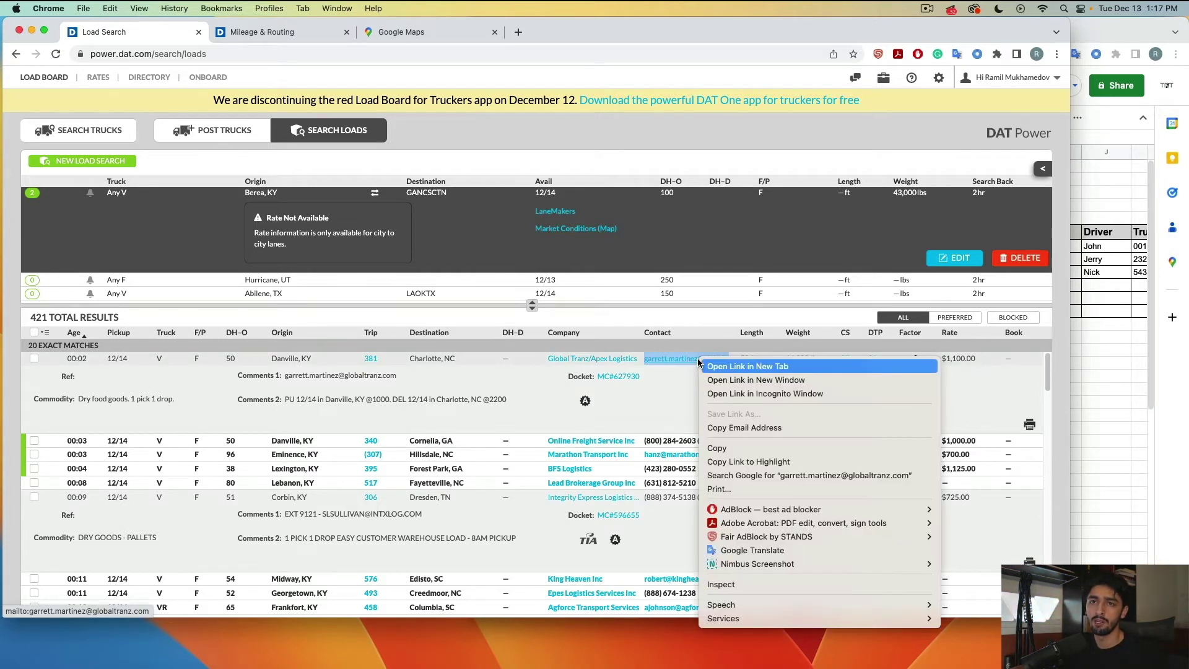
click(733, 427)
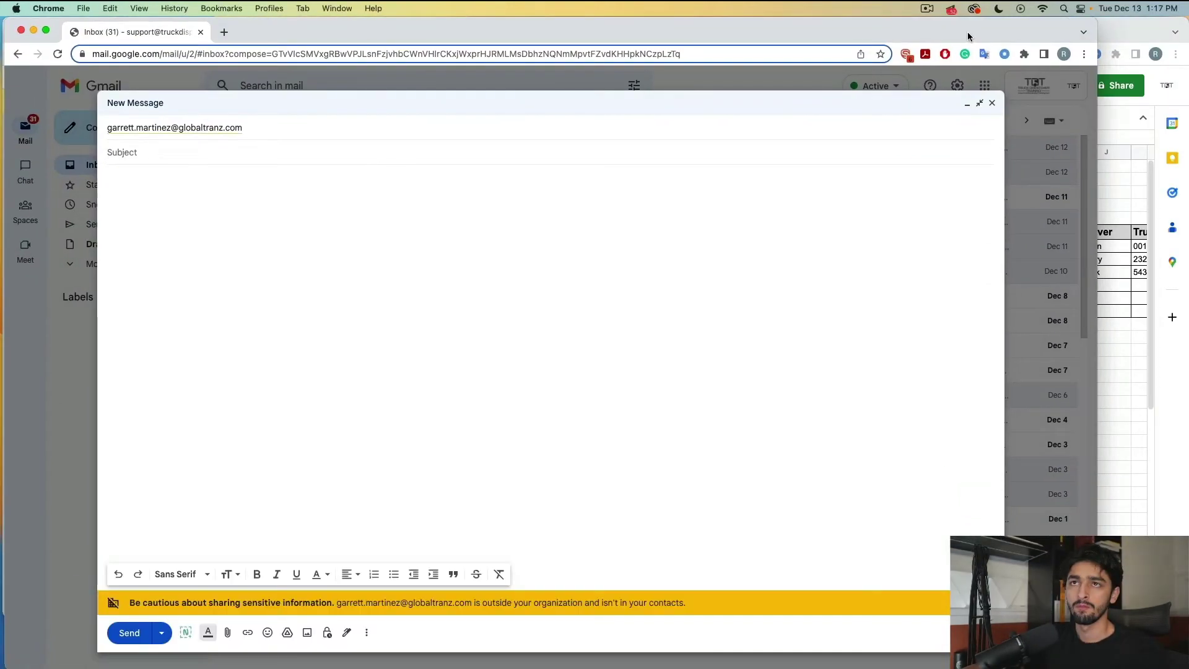
drag(967, 32, 1053, 21)
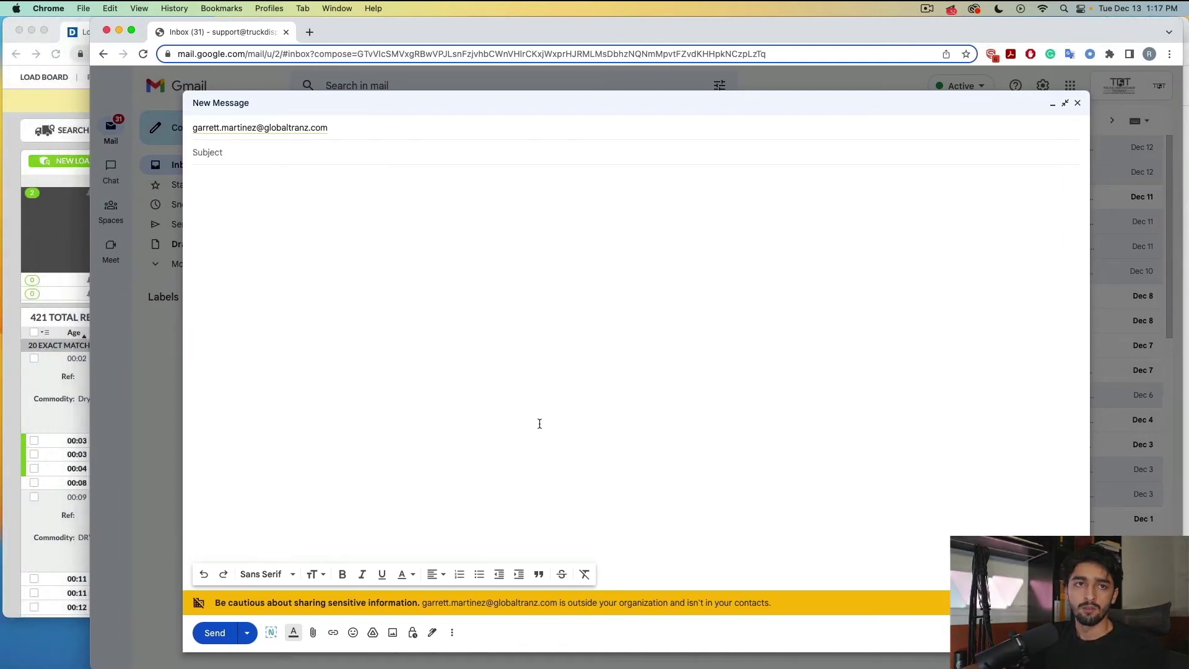
Copy the Danville load's deadhead, origin, trip miles and destination from the load board into the e-mail subject, and write "Details please?" as the message.
click(68, 423)
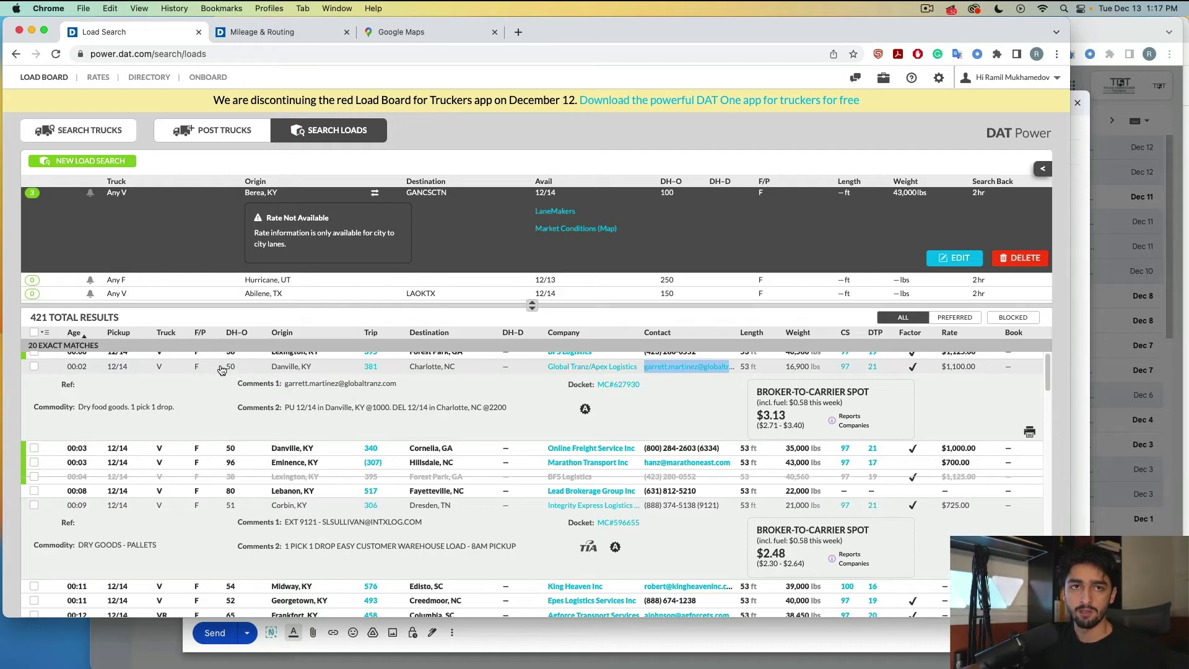
drag(224, 368, 462, 370)
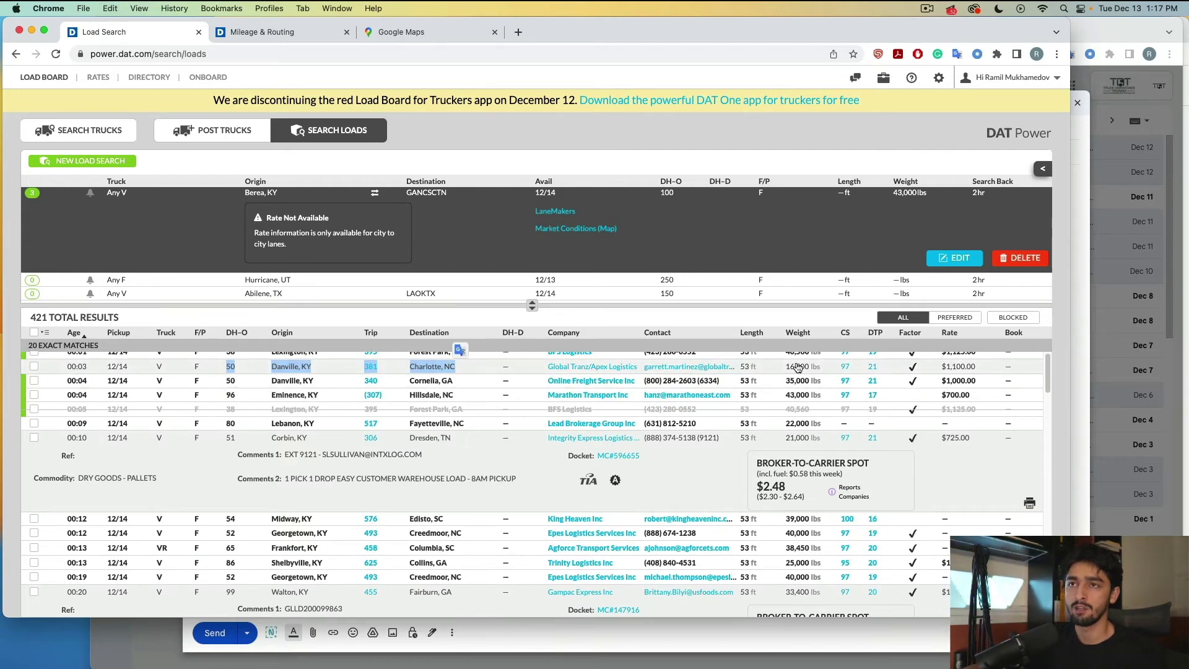
click(688, 367)
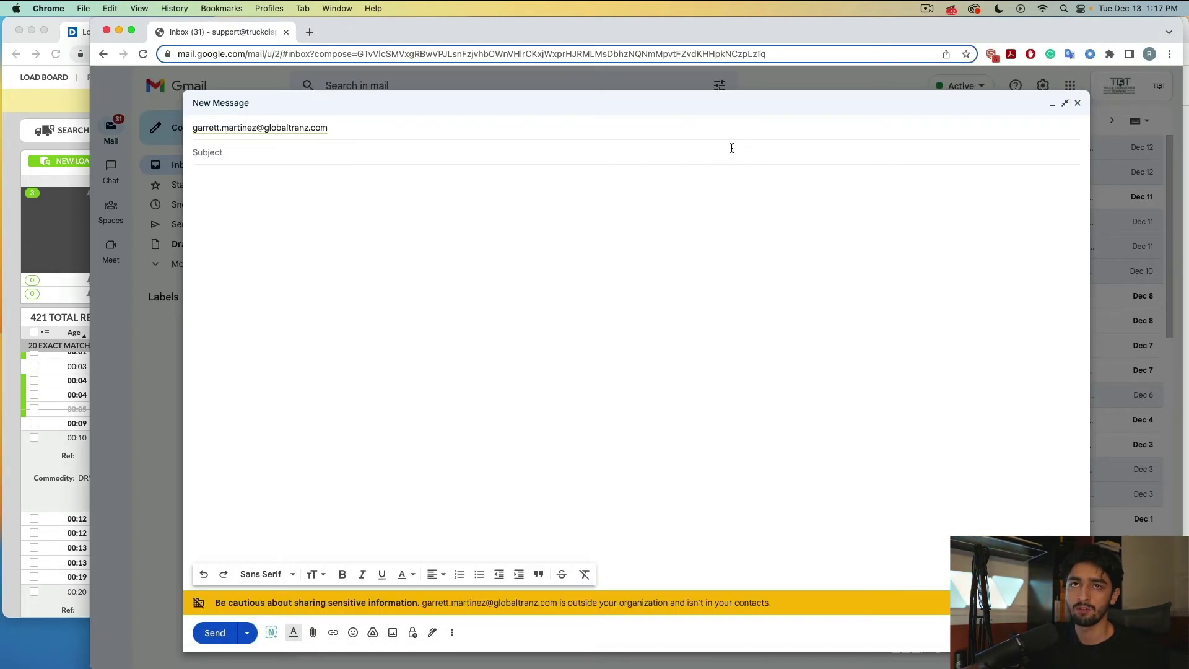
key(super+v)
key(Tab)
text(Deta)
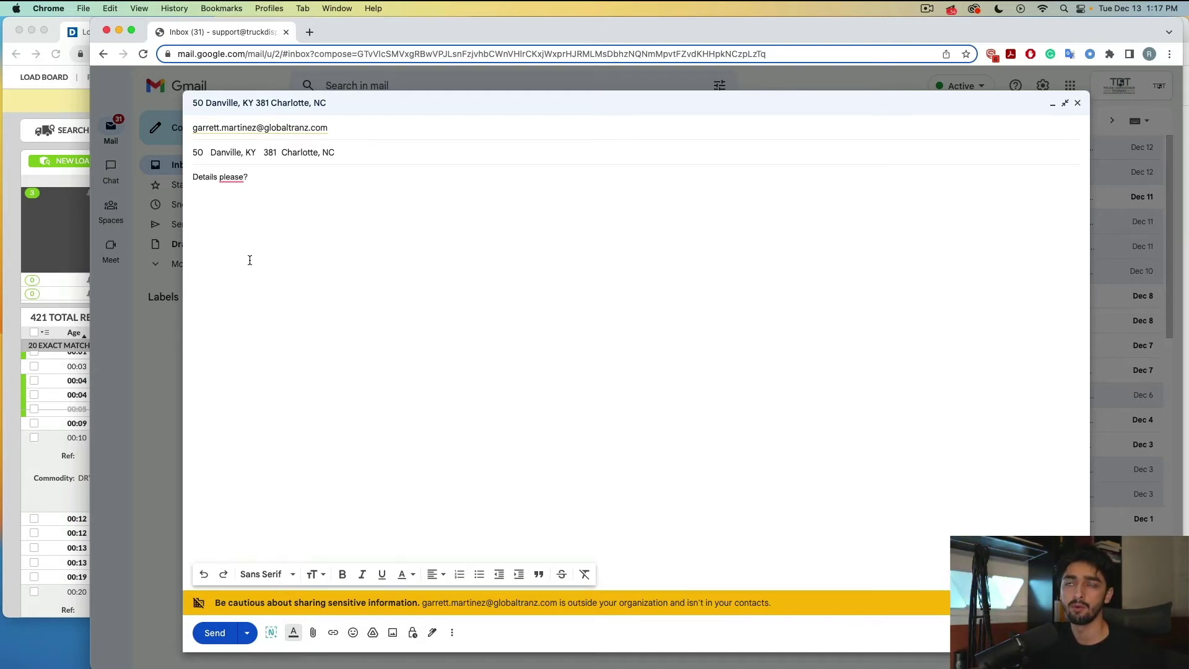
click(203, 152)
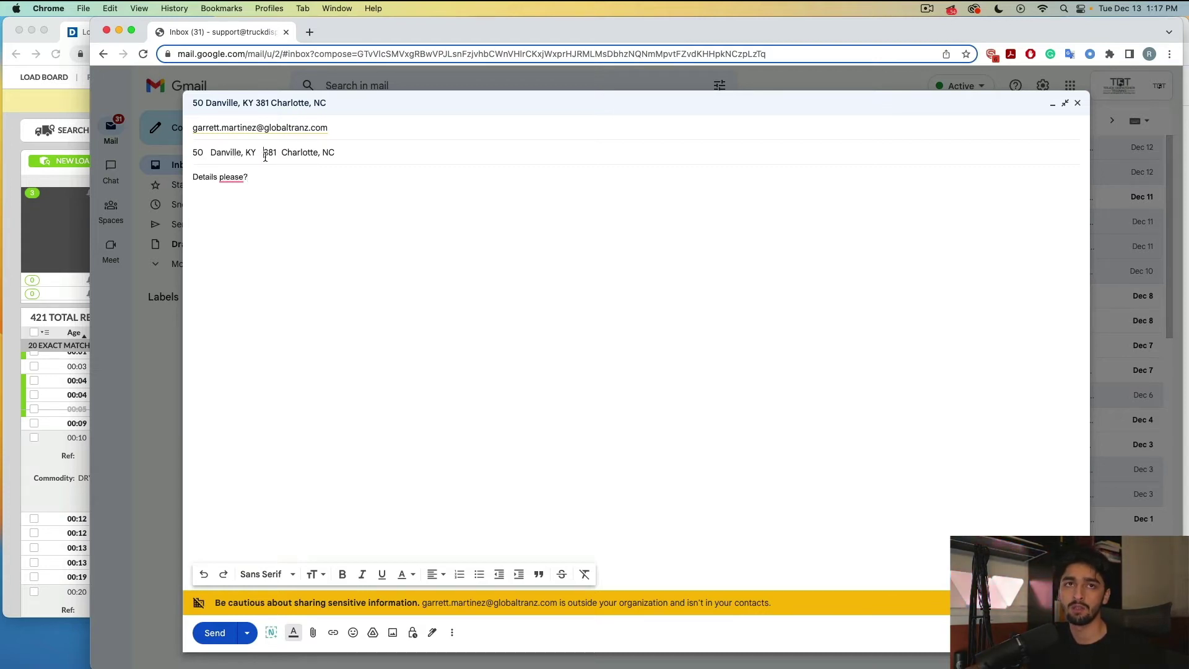
Check the subject line and apply the suggested comma so the message reads "Details, please?".
drag(282, 151, 335, 152)
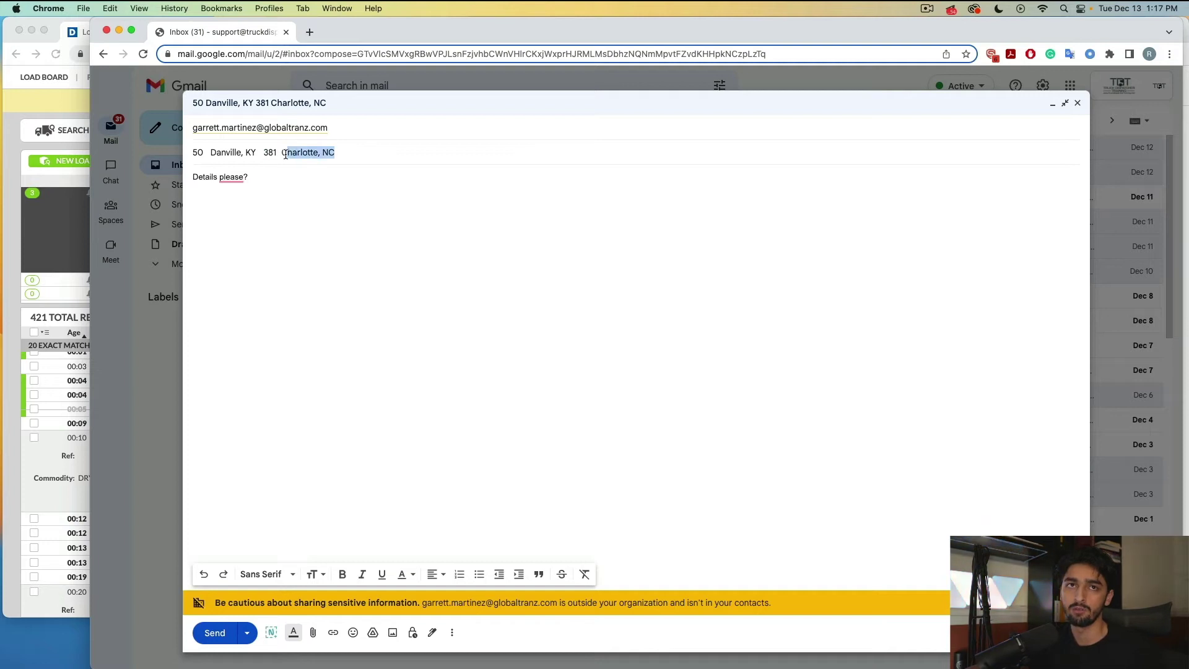
click(282, 152)
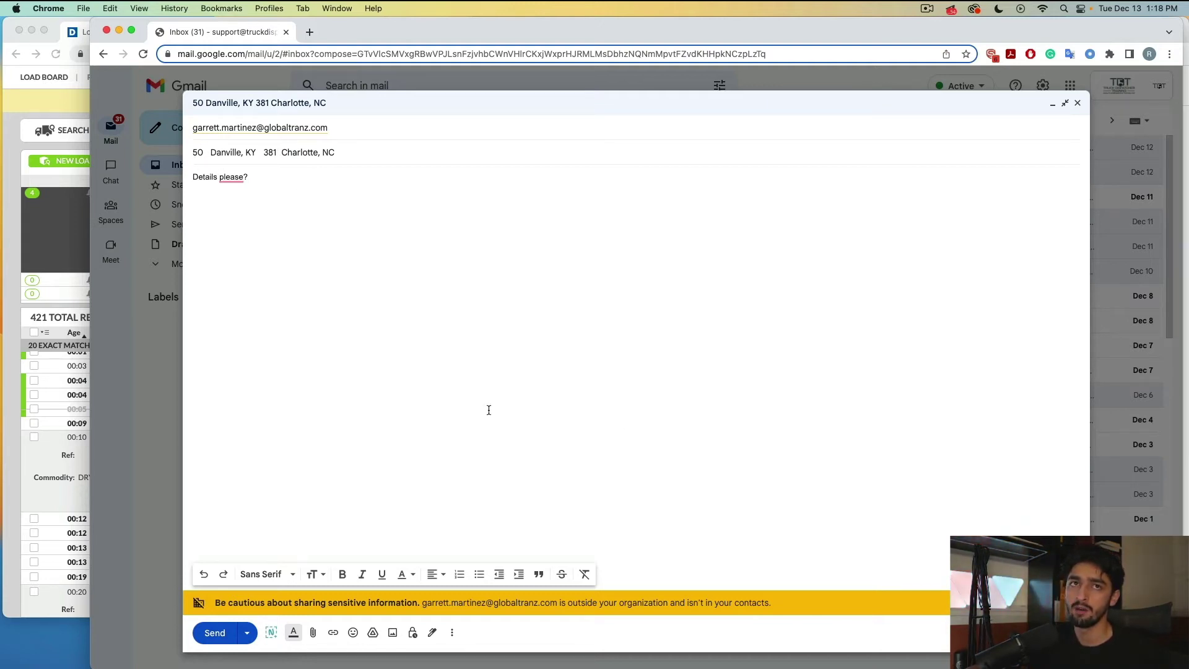
mouse_move(234, 179)
click(240, 204)
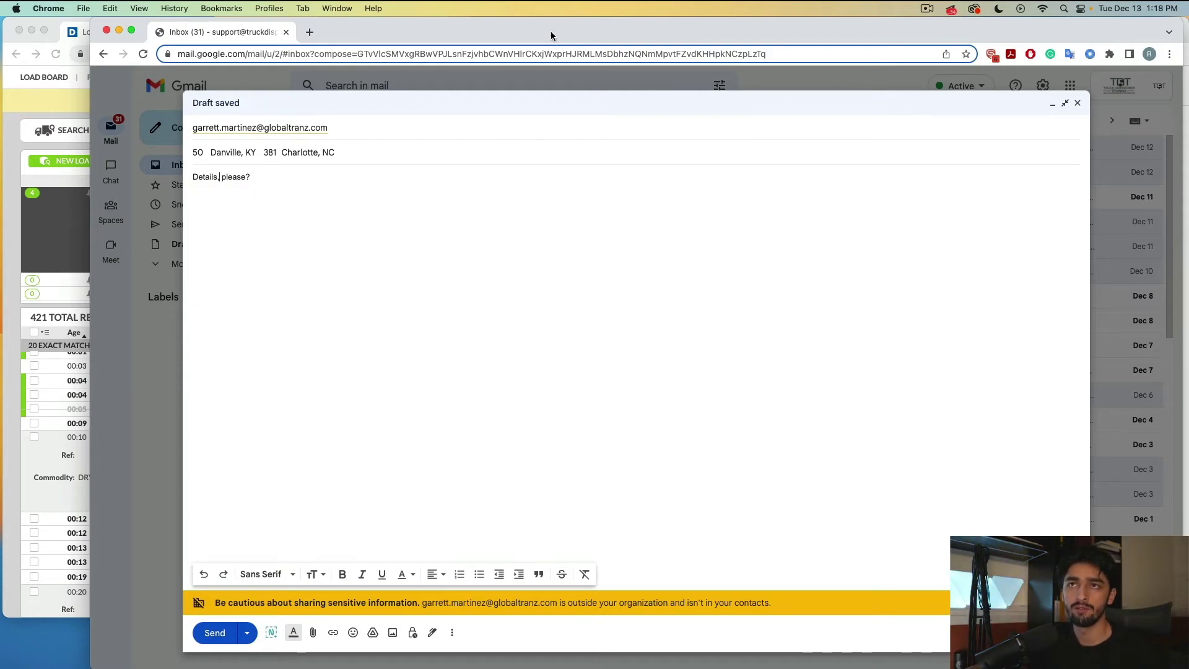
Return to the load board and examine the comments of the Danville–Cornelia and Lexington–Forest Park loads.
key(super+grave)
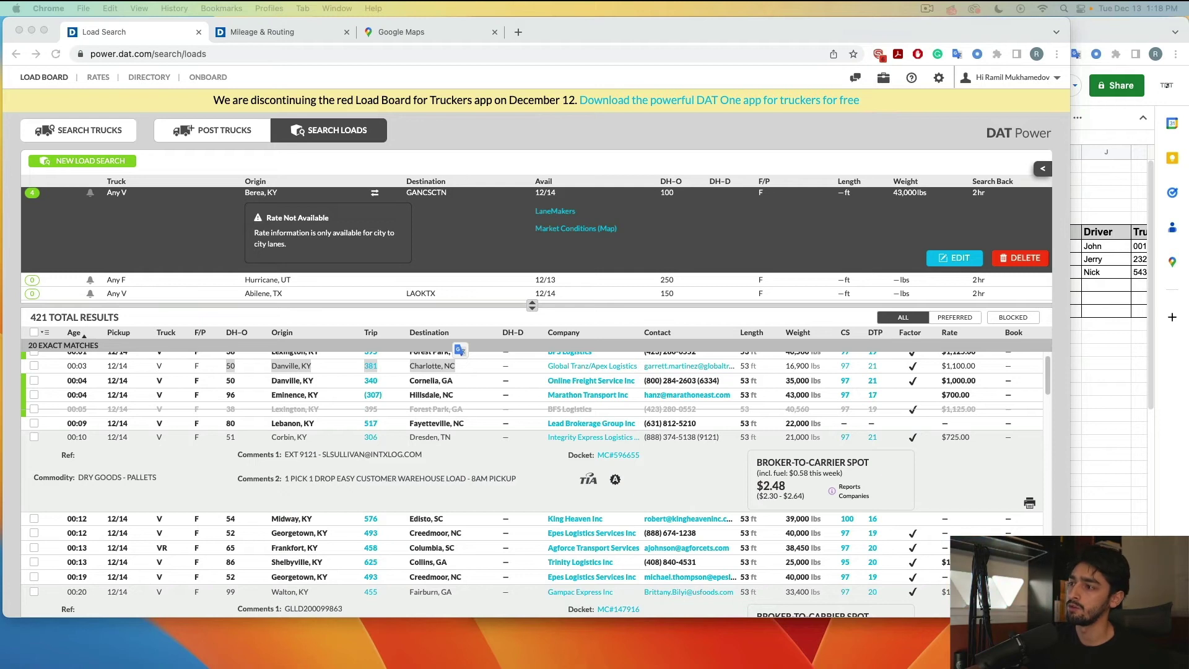
click(491, 453)
scroll(491, 461, up, 1)
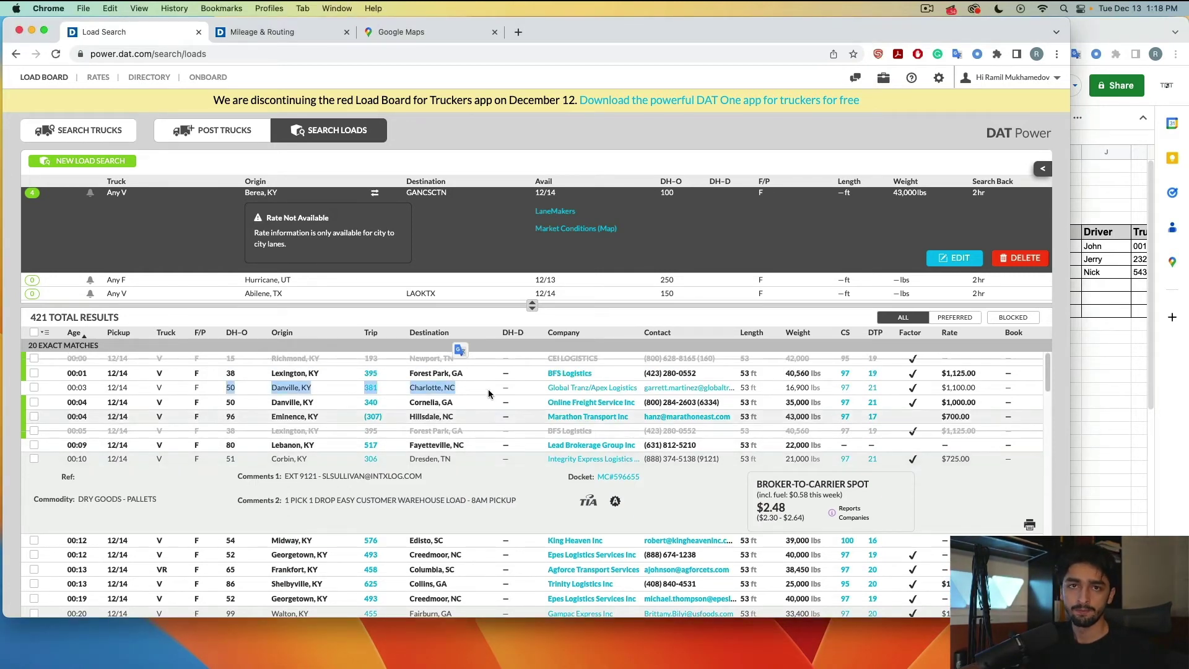
click(493, 407)
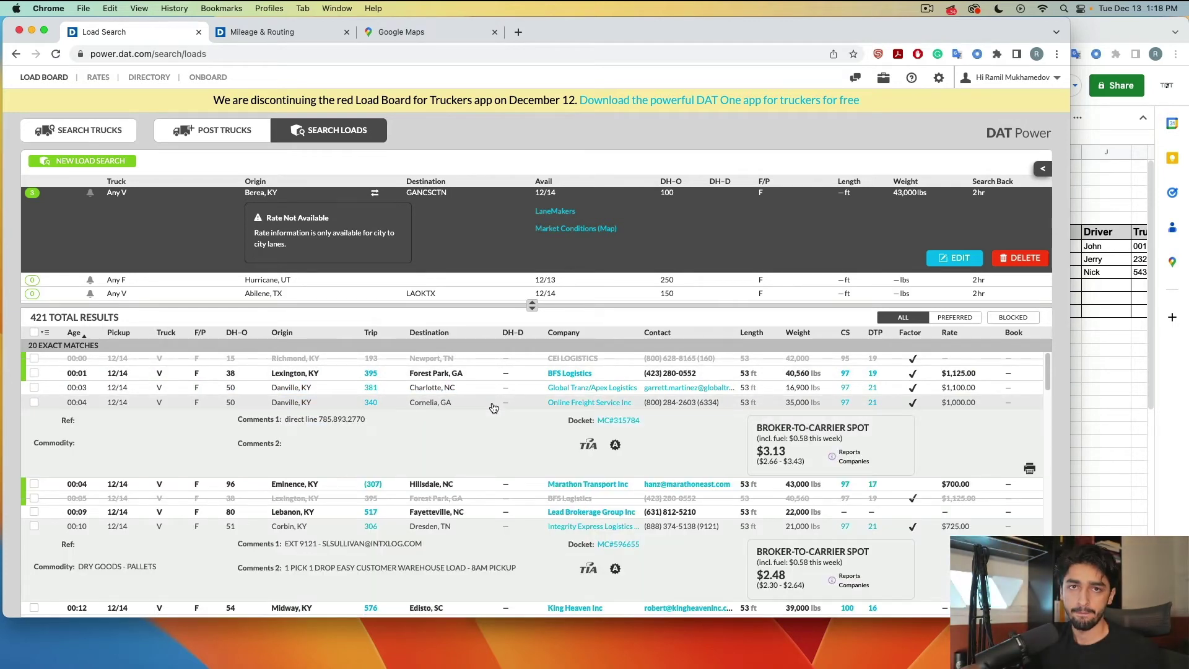
click(494, 406)
click(500, 374)
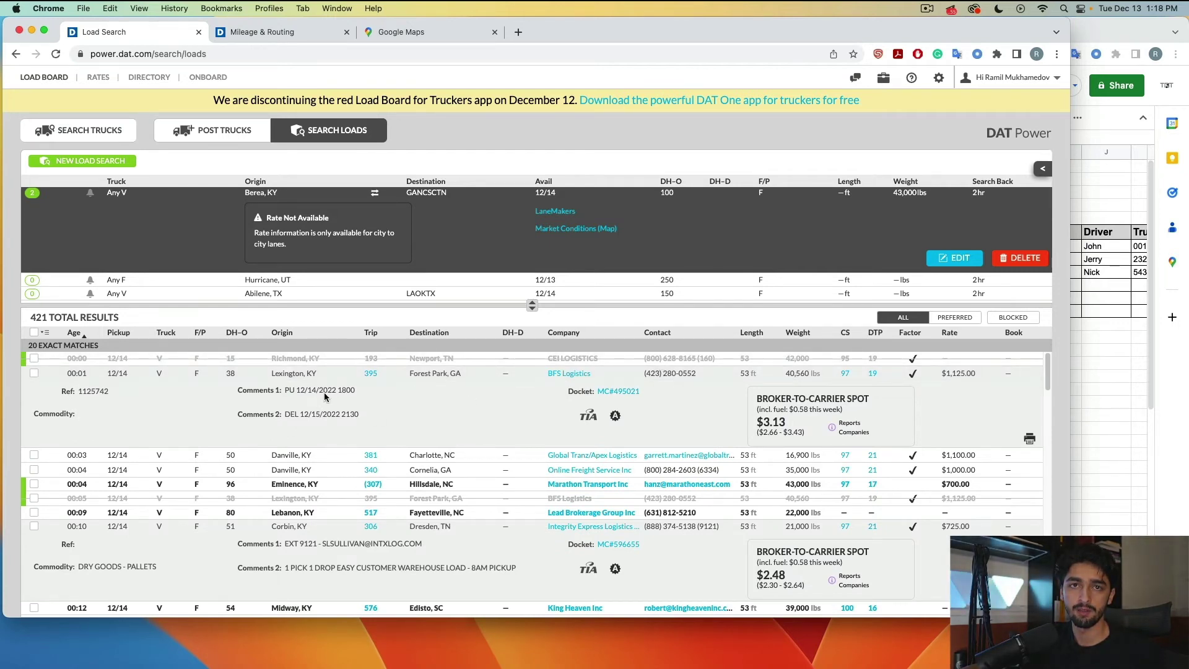
drag(352, 394, 340, 398)
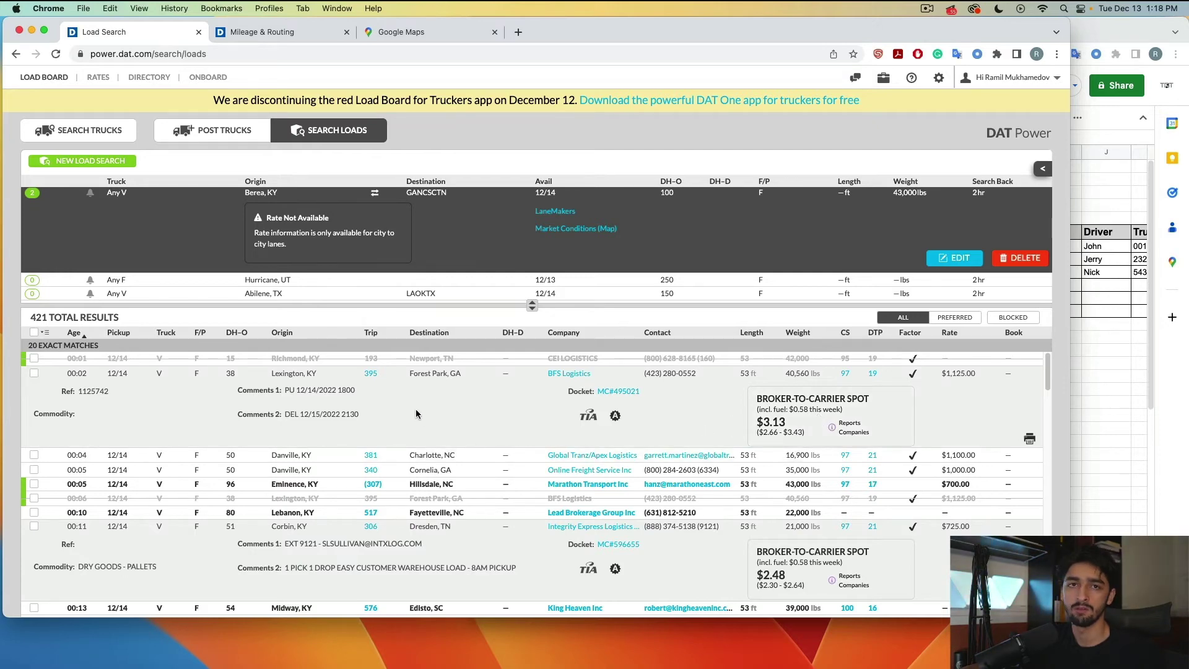
Expand the Danville, KY to Charlotte, NC load and read its commodity, pickup and delivery comments.
scroll(418, 415, down, 1)
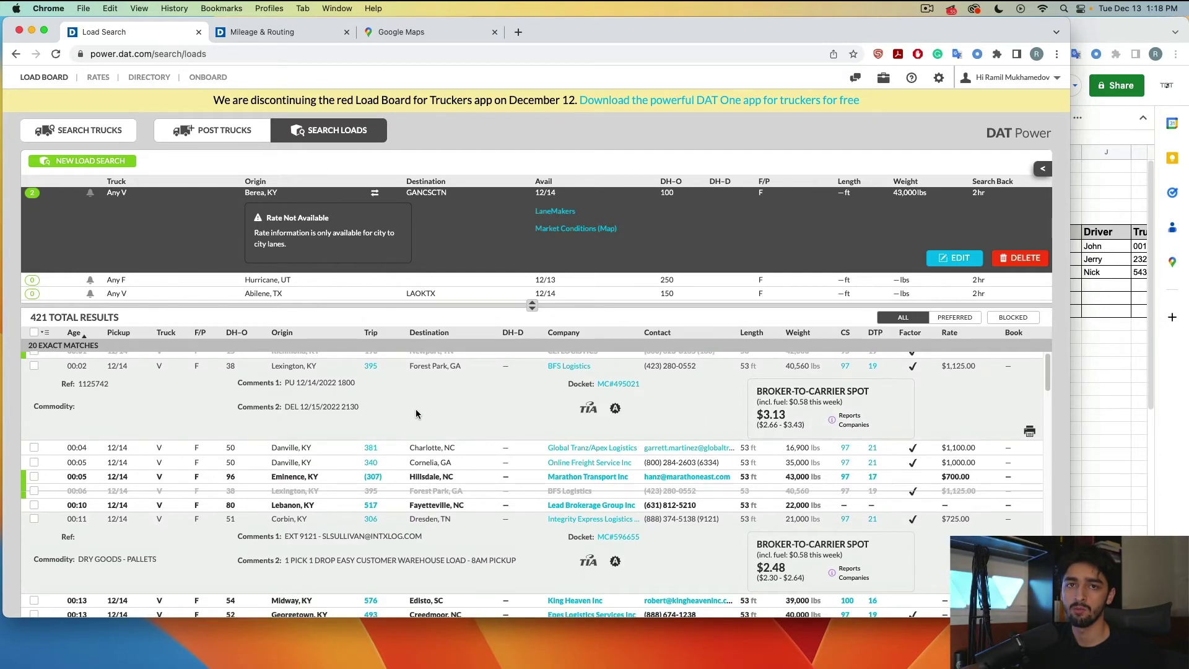
click(409, 455)
scroll(408, 451, down, 2)
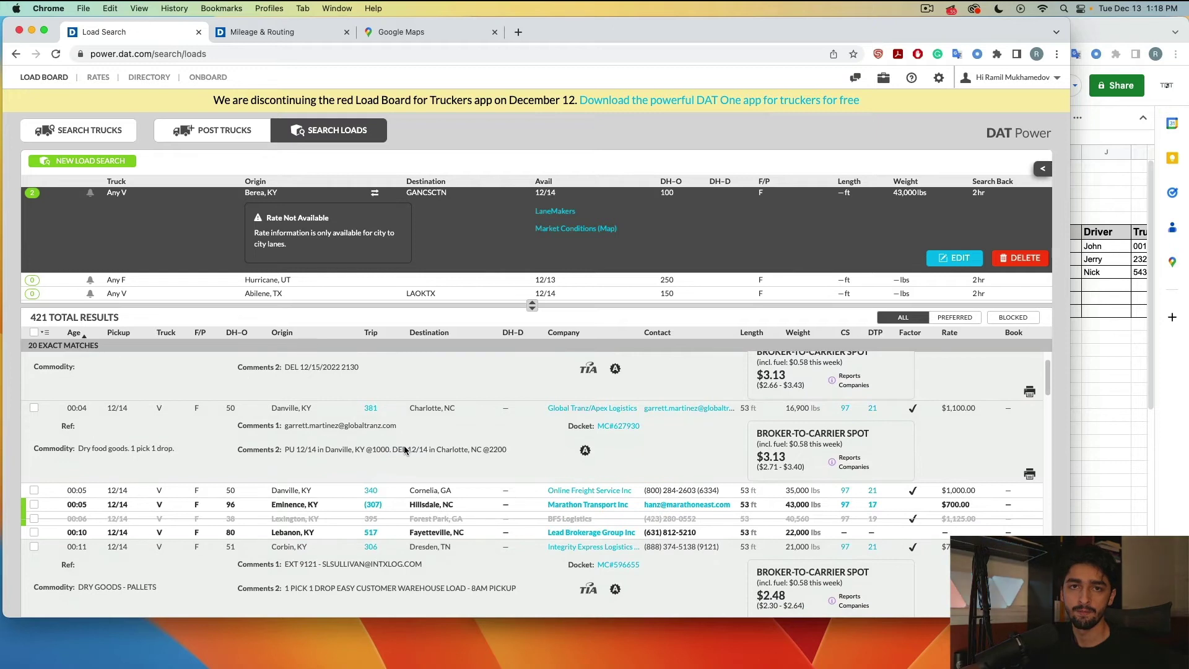
scroll(377, 458, down, 1)
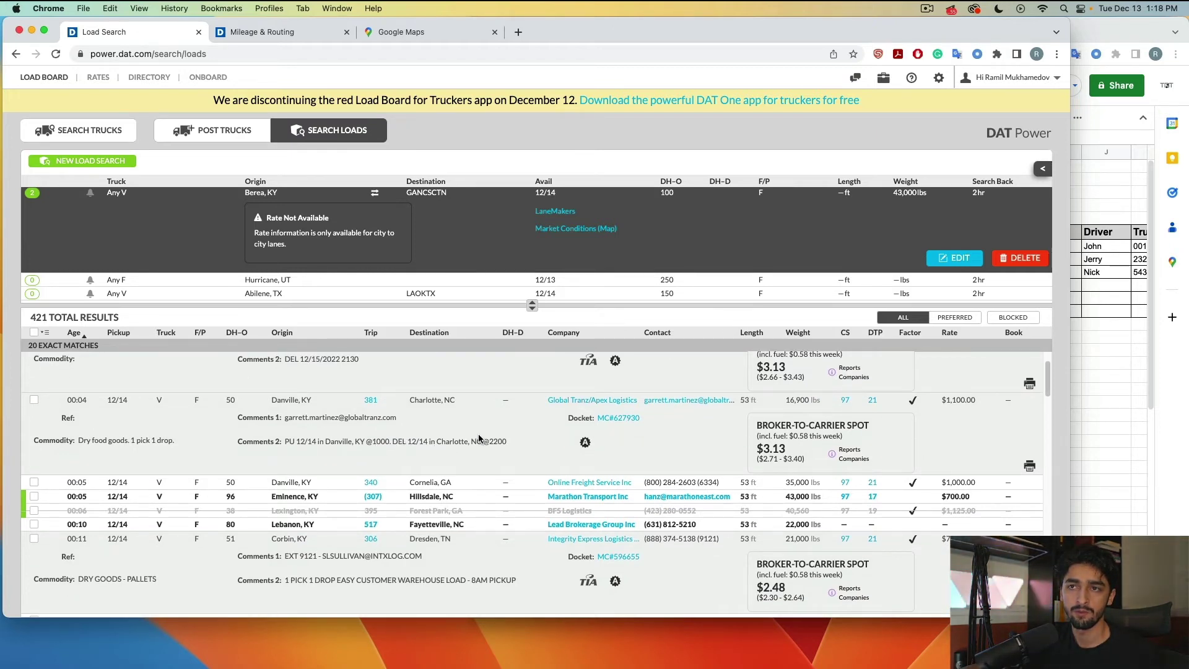
scroll(479, 439, up, 2)
scroll(479, 439, down, 8)
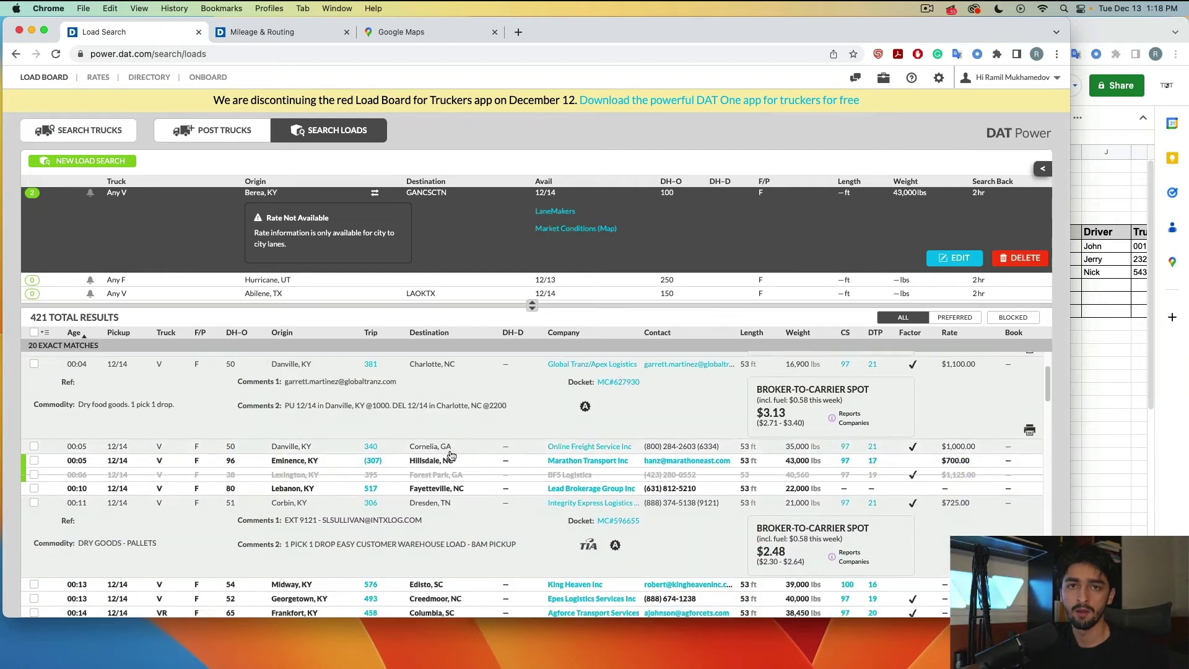
scroll(451, 456, up, 6)
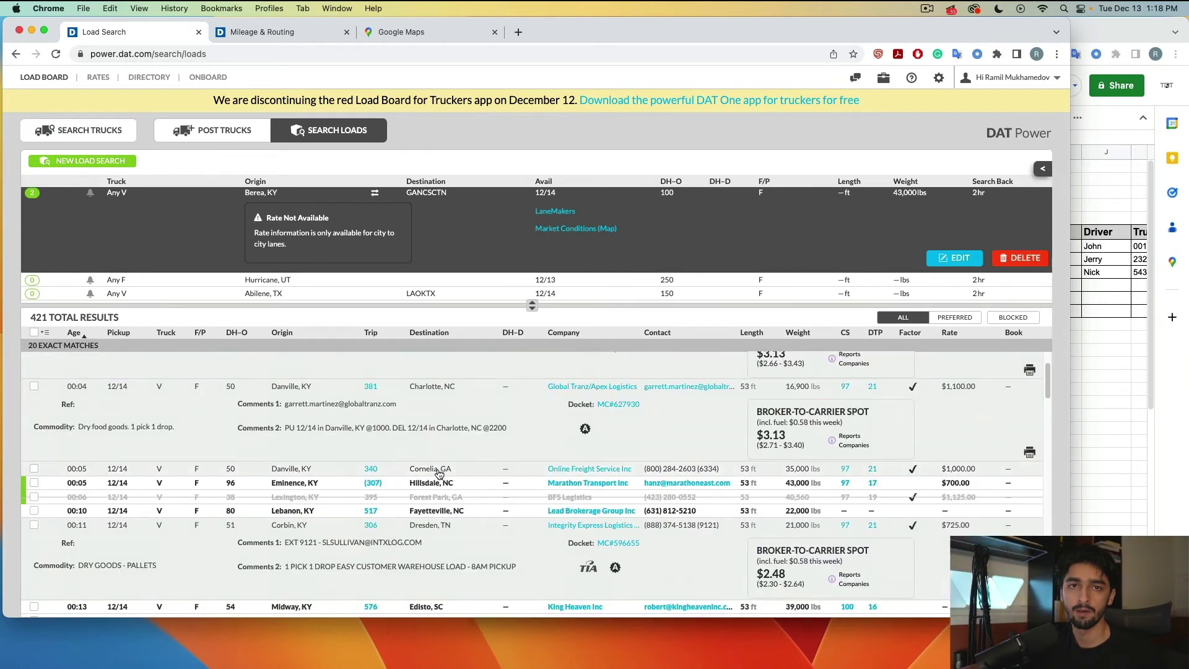
Expand the Danville, KY to Cornelia, GA load and inspect the area around its destination on the mileage route map.
click(442, 474)
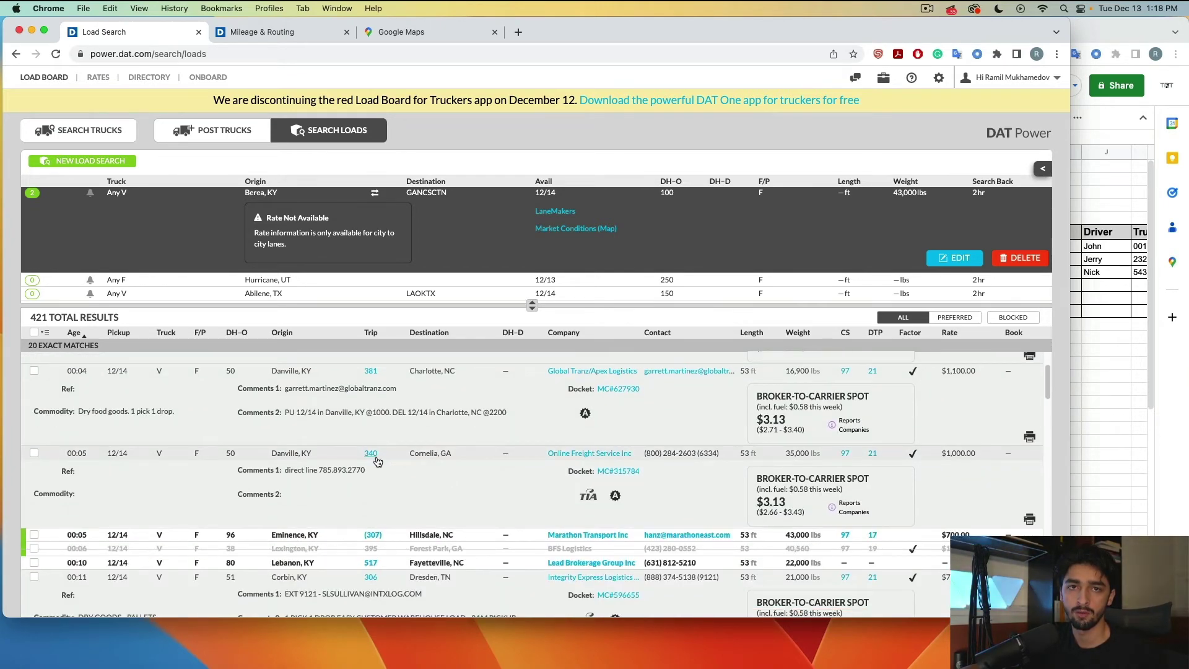
click(374, 455)
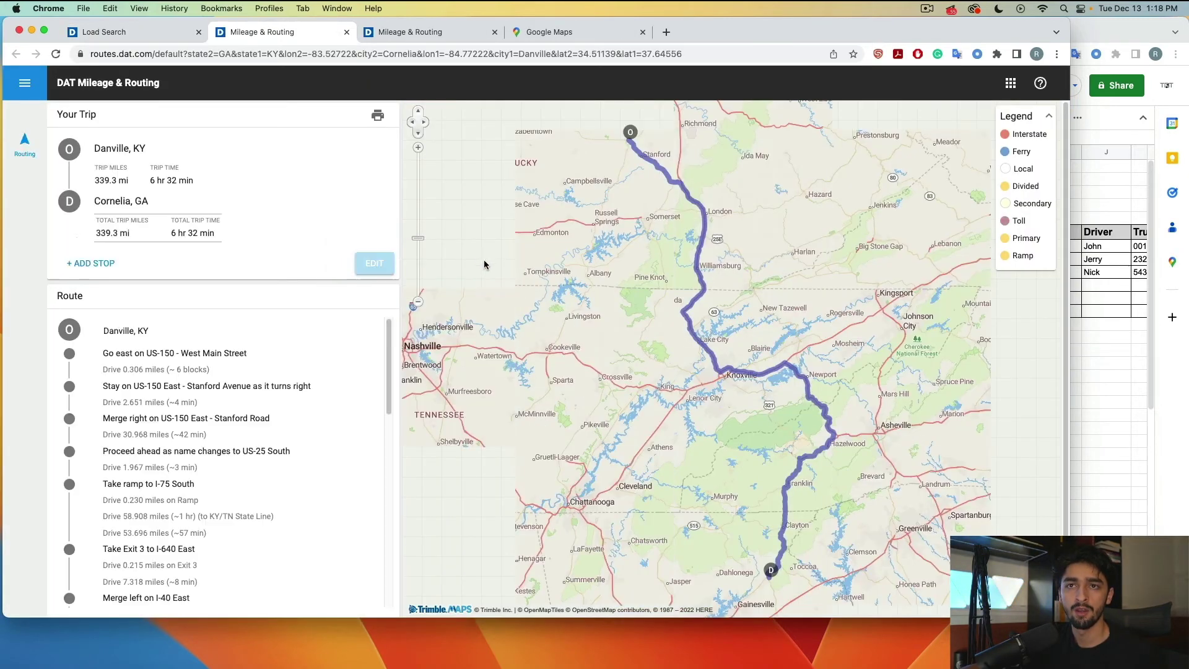
drag(726, 475, 682, 294)
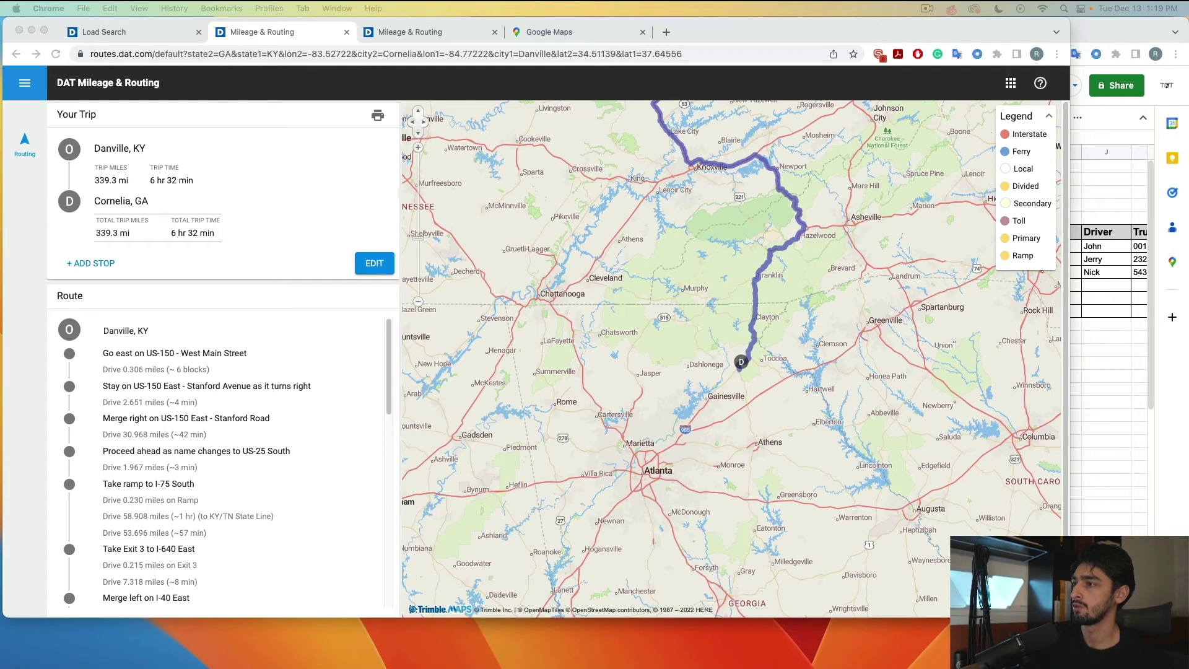
Switch to Gmail, read the broker's reply about the Danville–Charlotte load, and move its window aside to keep it readable beside the calling sheet.
click(594, 657)
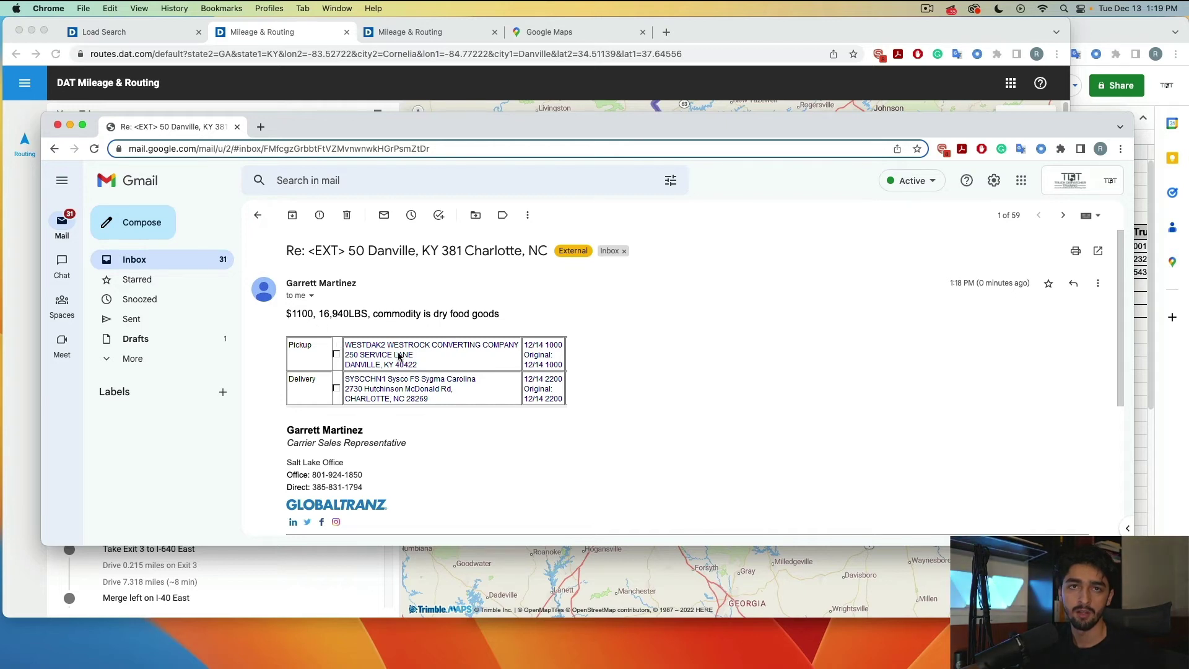
drag(423, 380, 530, 372)
click(537, 370)
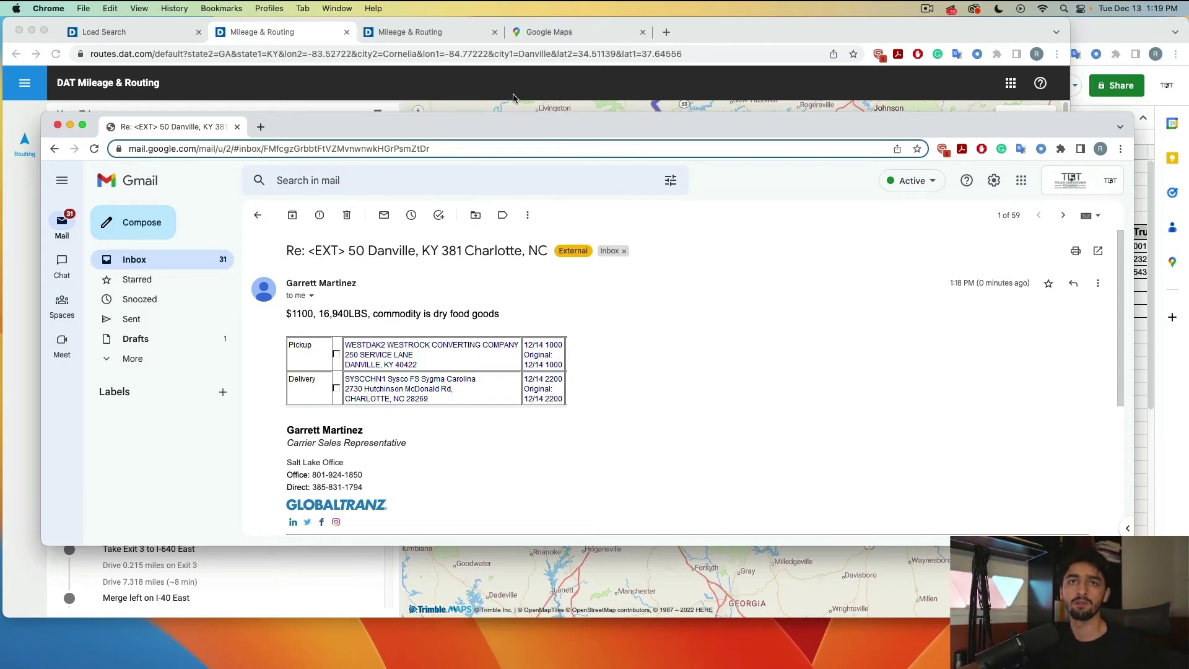
drag(521, 119, 446, 118)
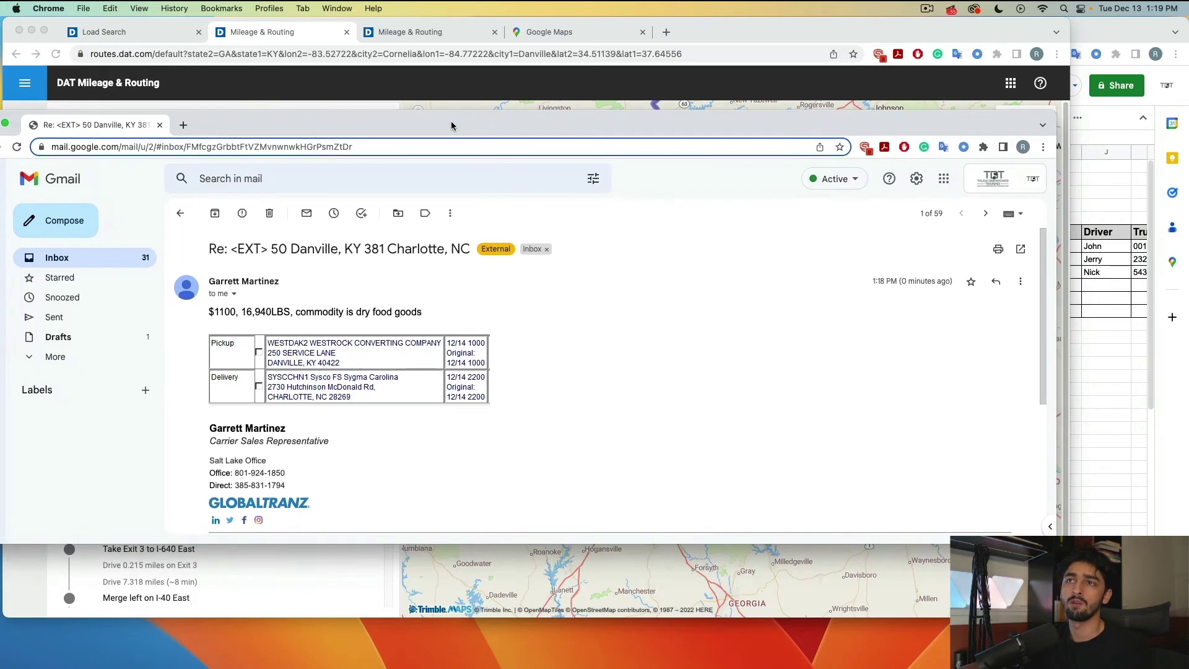
In the calling sheet's first load block, set the pick city to Danville, KY and the delivery city to Charlotte, NC.
click(1110, 356)
click(670, 245)
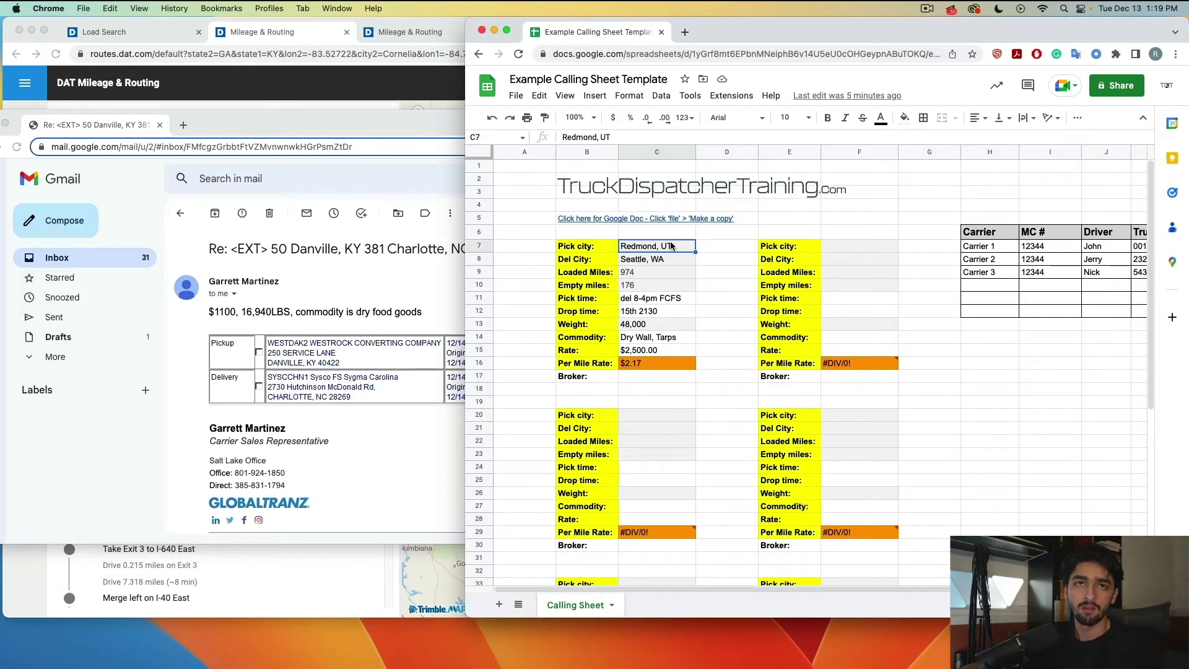
text(Danville, KY)
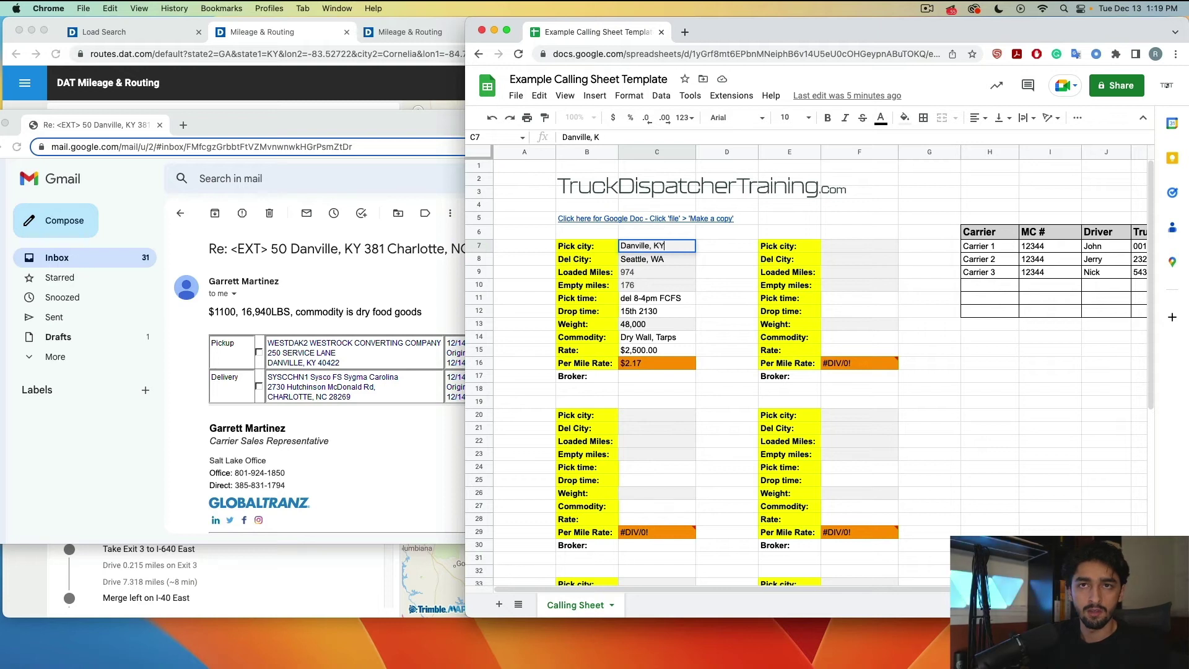
key(Return)
text(Cha)
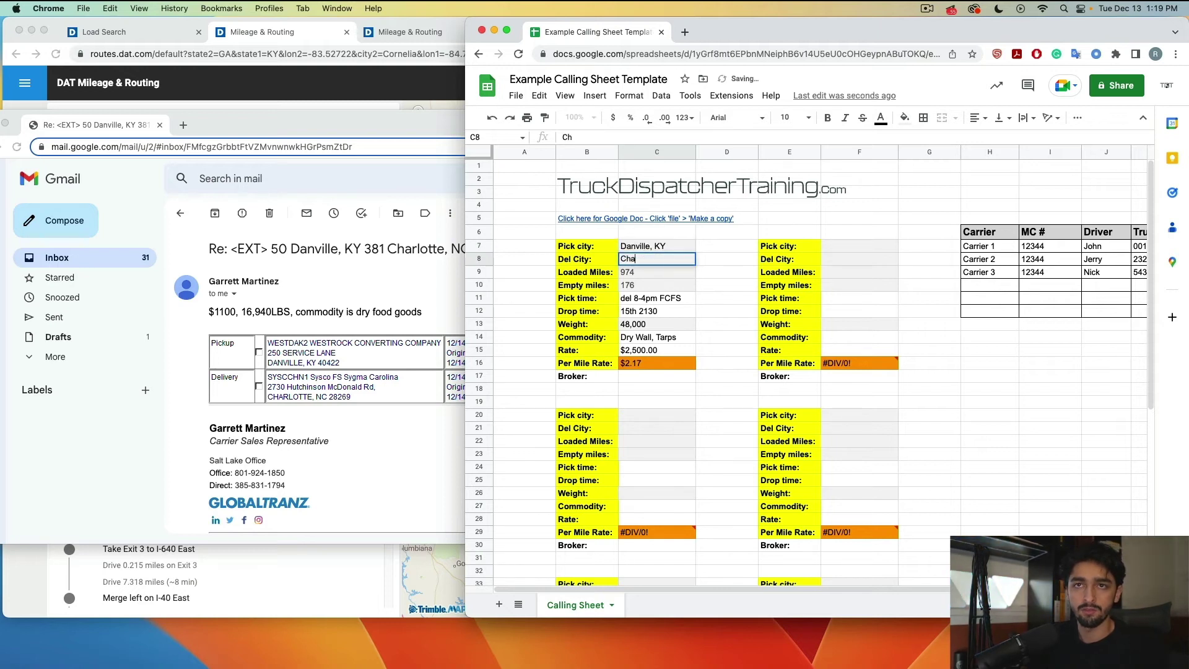
text(rlotte, NC)
key(Return)
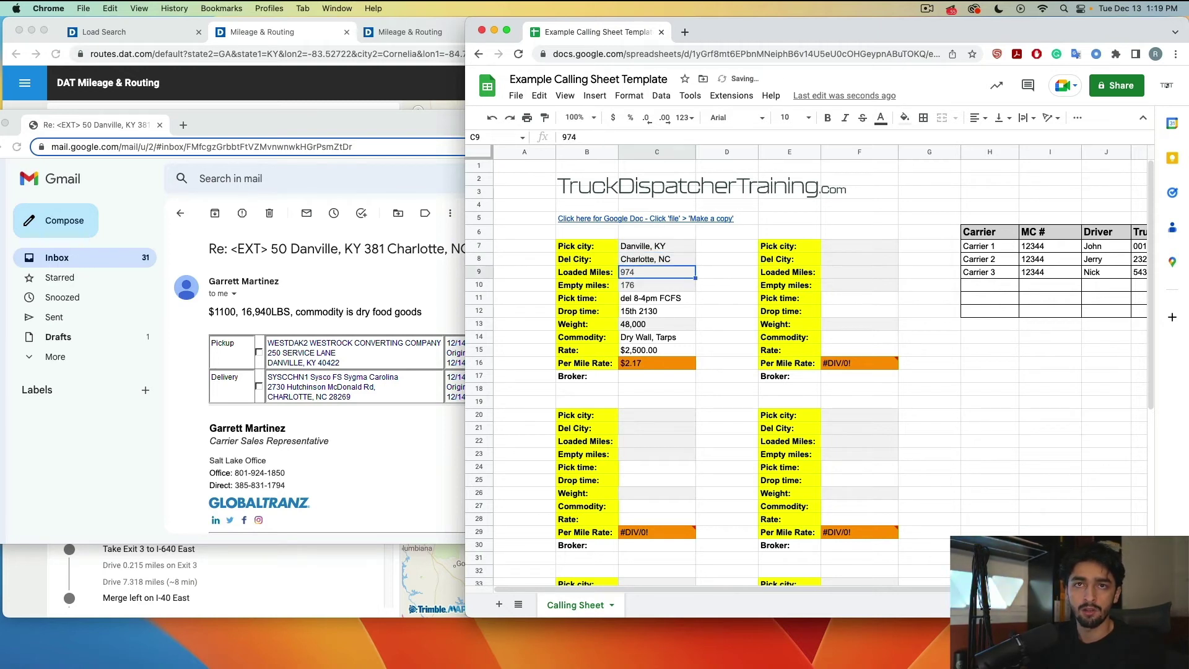
Set the first load block's loaded miles to 381 and empty miles to 50.
text(381)
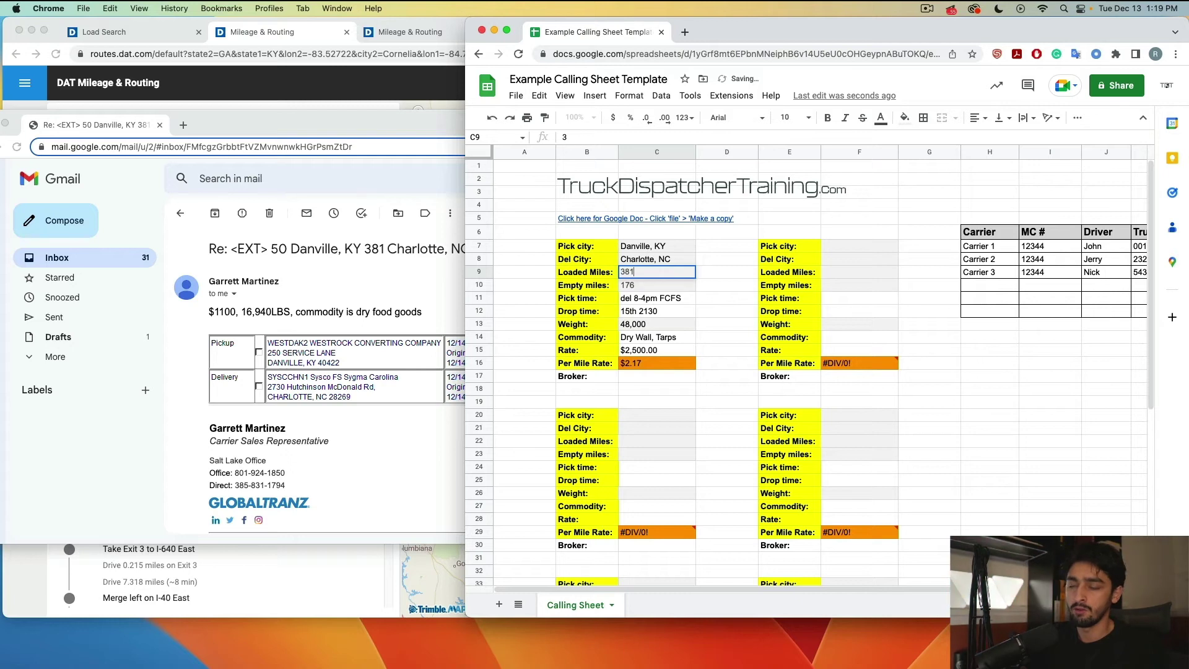
key(Return)
text(50)
key(Return)
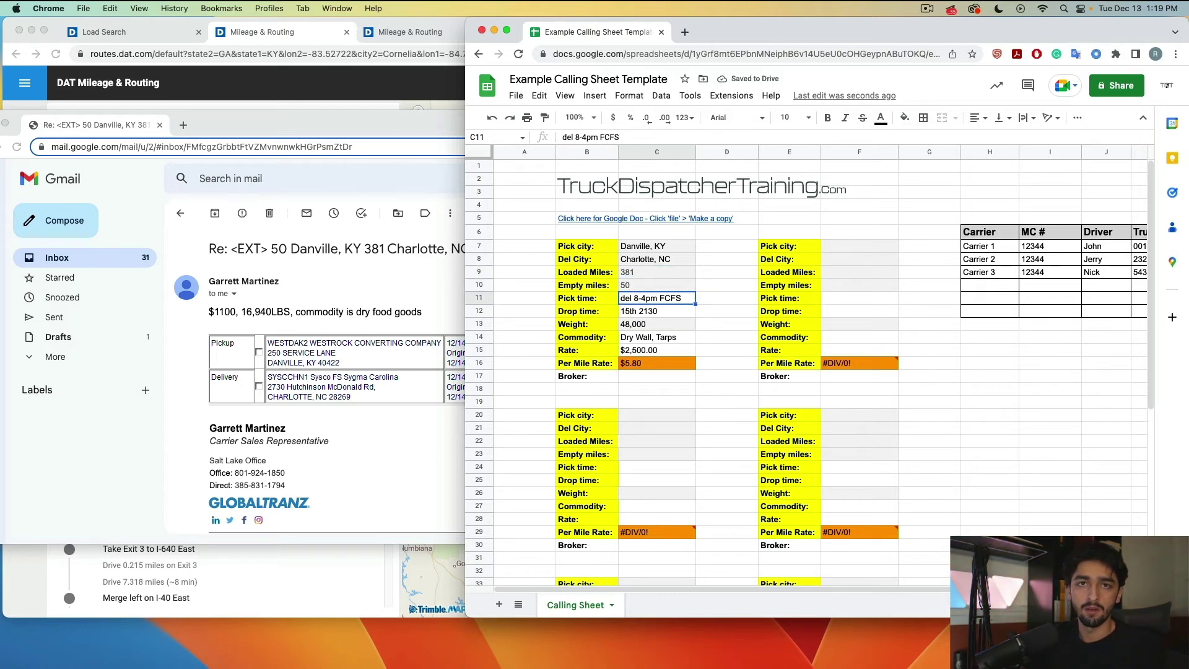
Set the first load block's pick time to 12/14 10am.
text(14th)
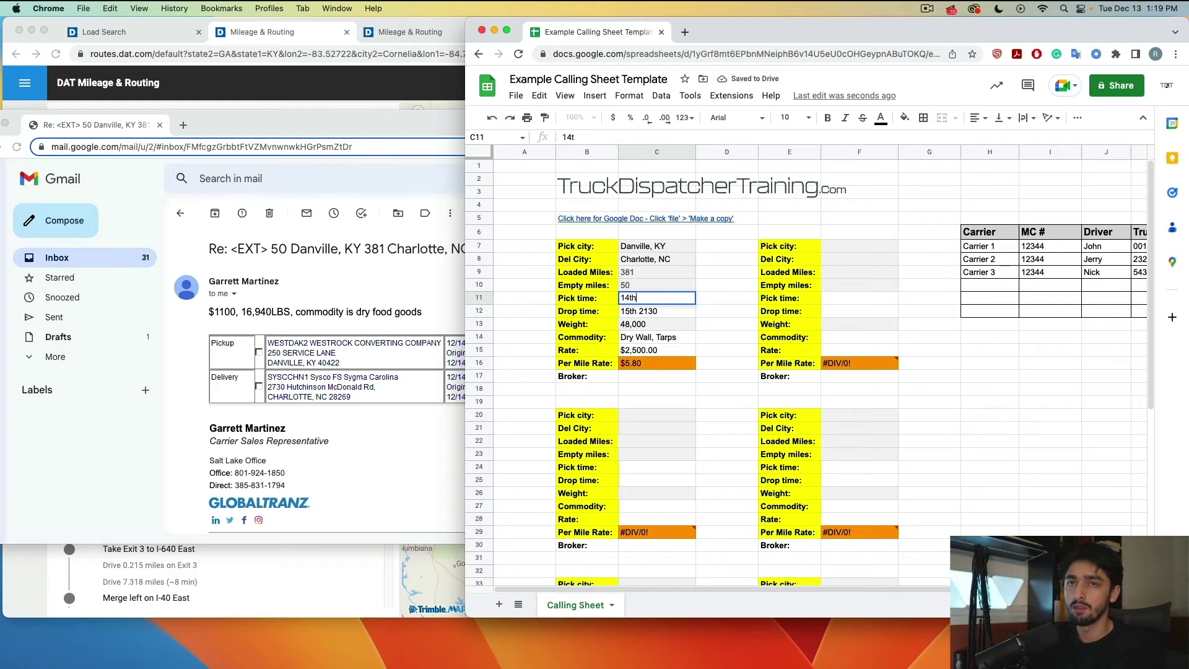
key(BackSpace)
key(BackSpace)
key(BackSpace)
text(12/14)
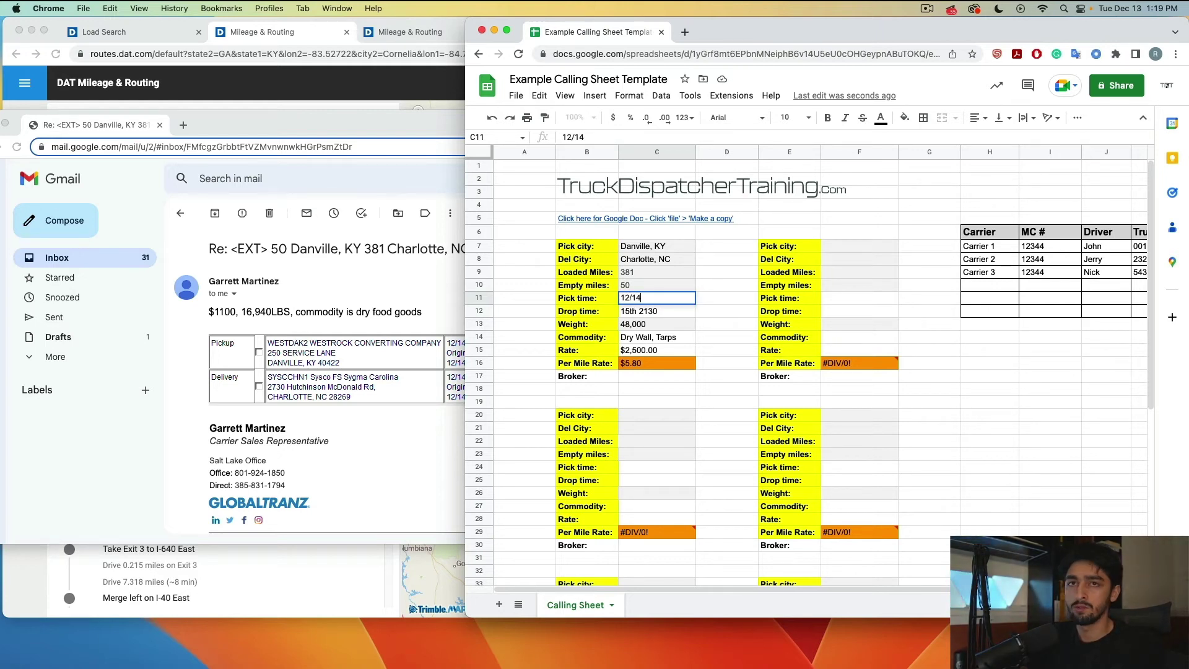
text( 10)
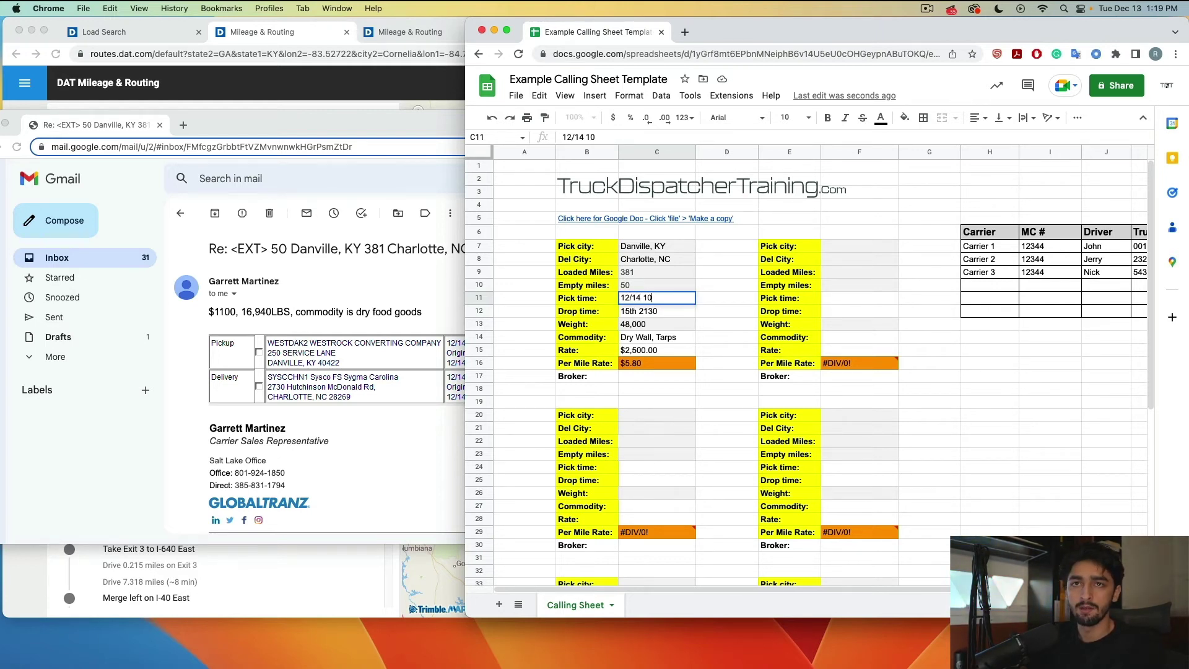
text(am)
key(Return)
Set the first load block's drop time to "12/14 2200 same day" and its weight to 16,940.
text(13)
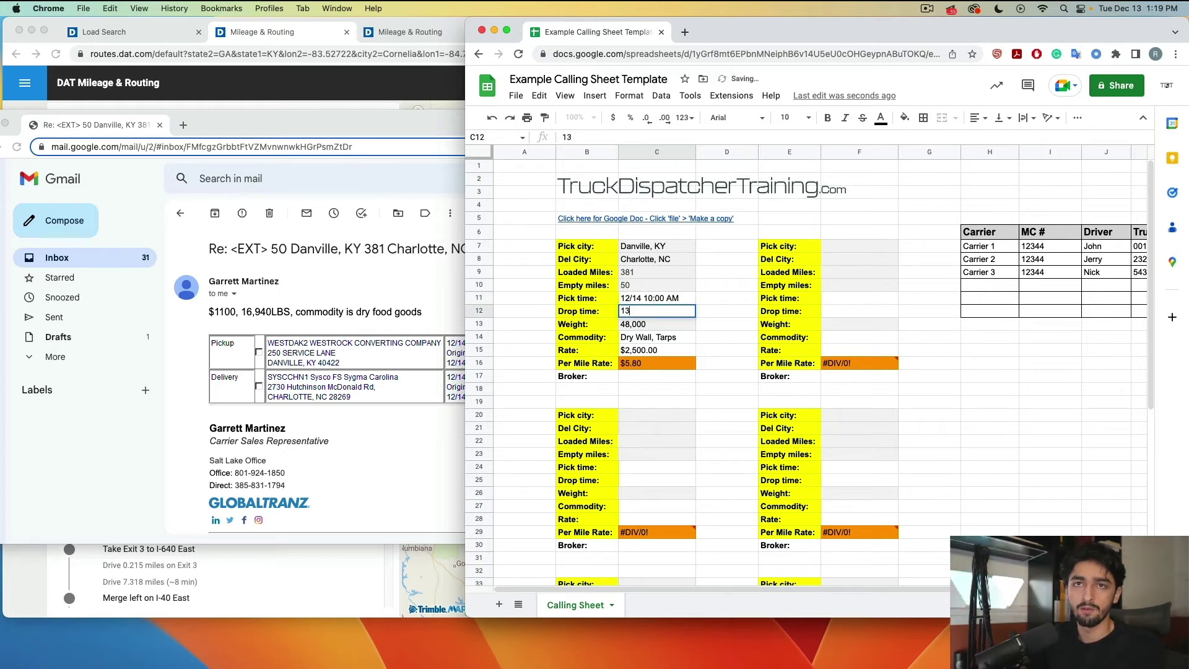
key(BackSpace)
text(2)
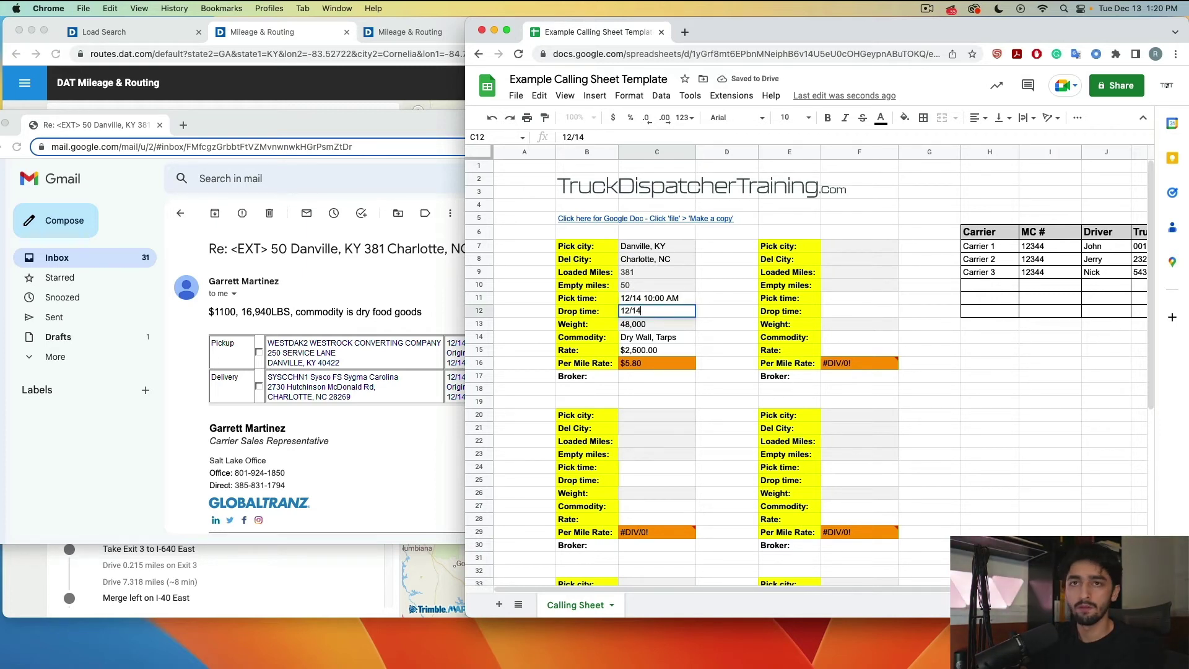
text(/14 2200)
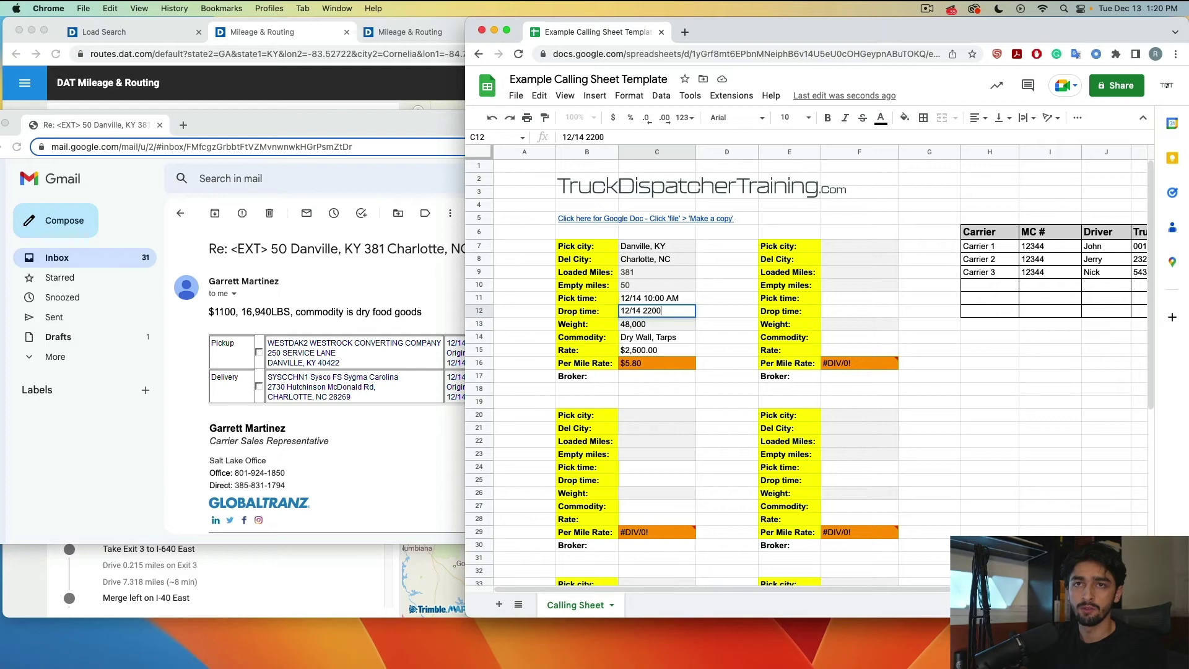
text( sam)
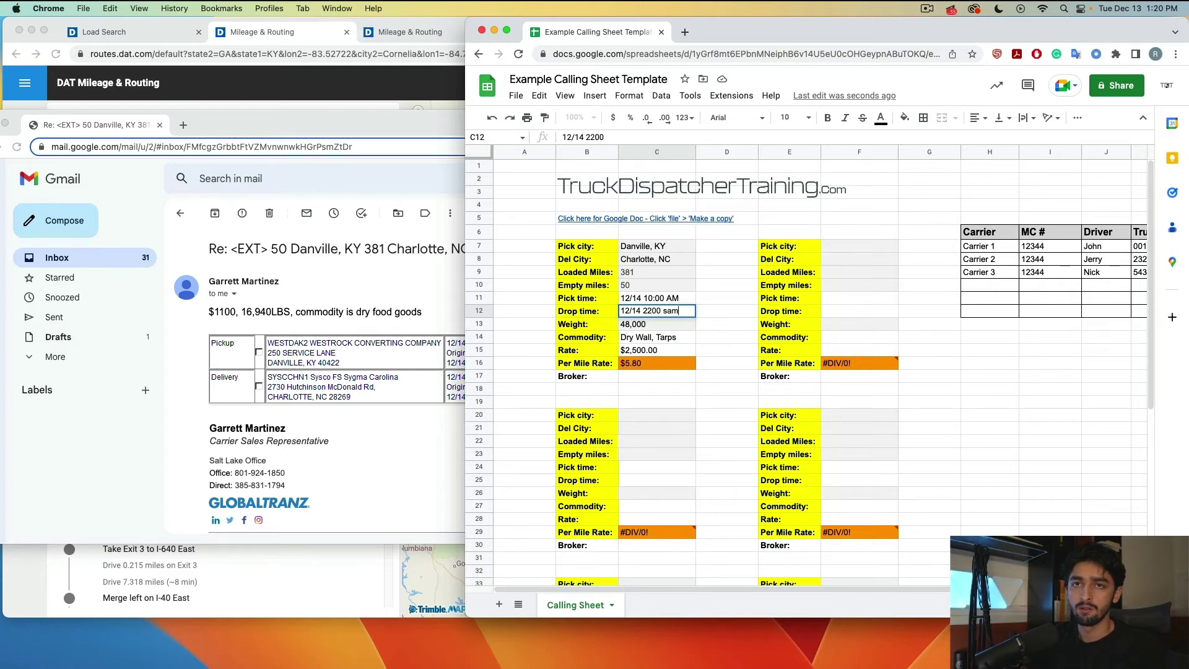
text(e day)
key(Return)
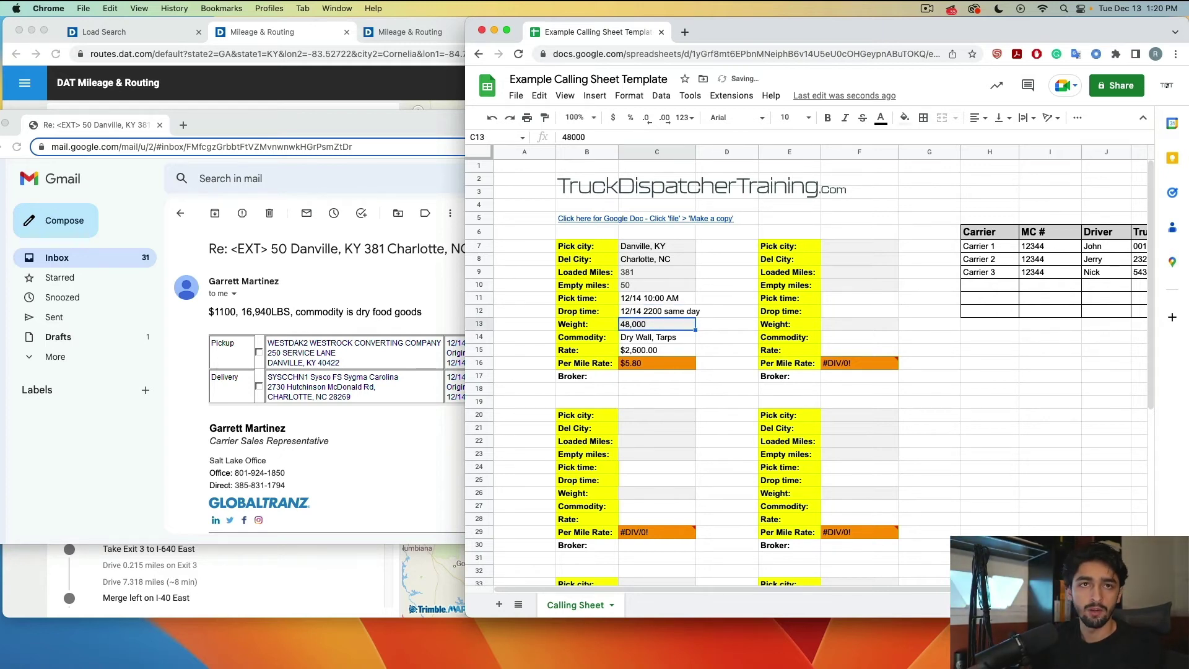
text(1)
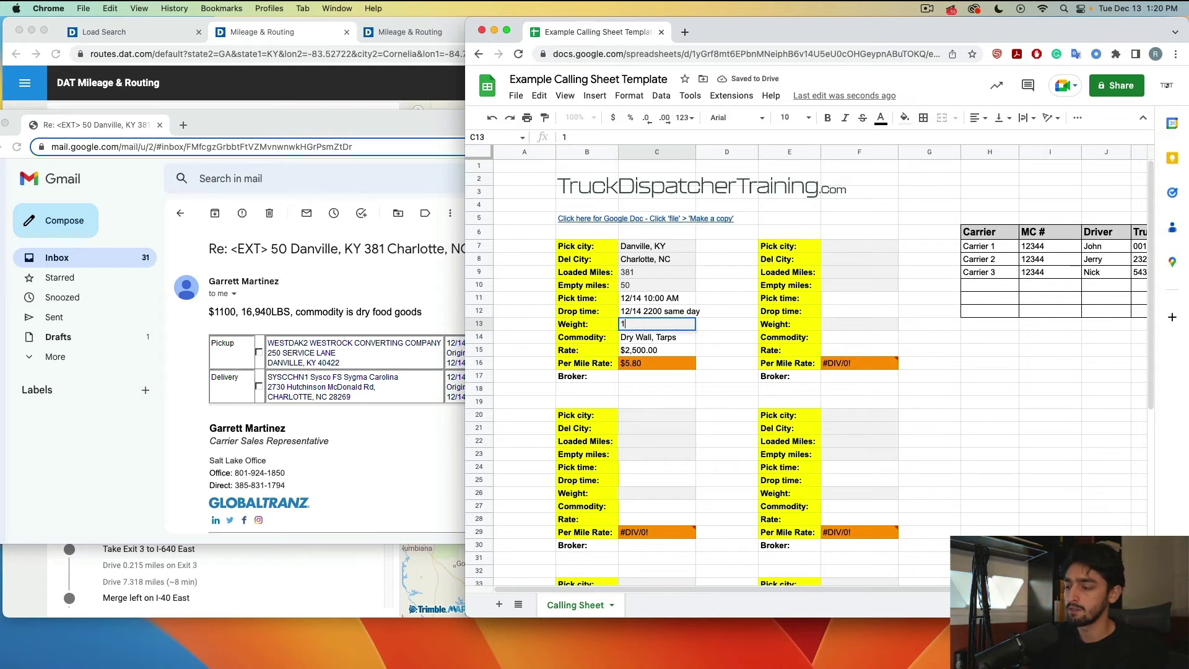
text(6,940)
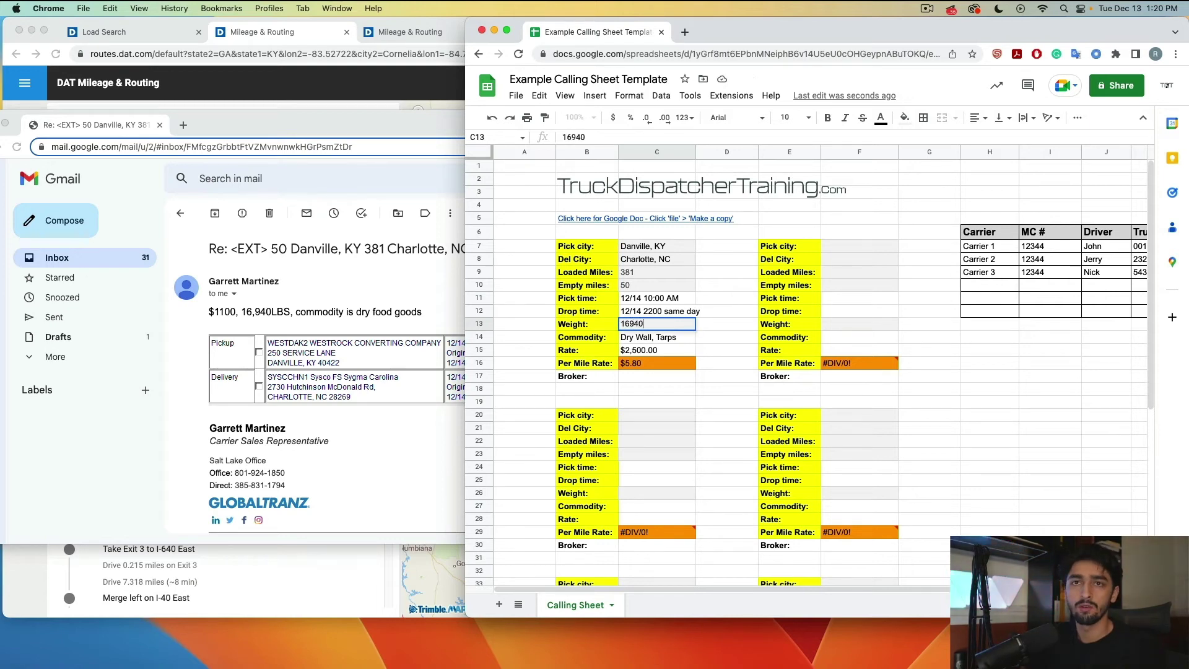
key(Return)
Set the first load block's commodity to "Dry Foods" and its rate to $1,100.
text(Dry )
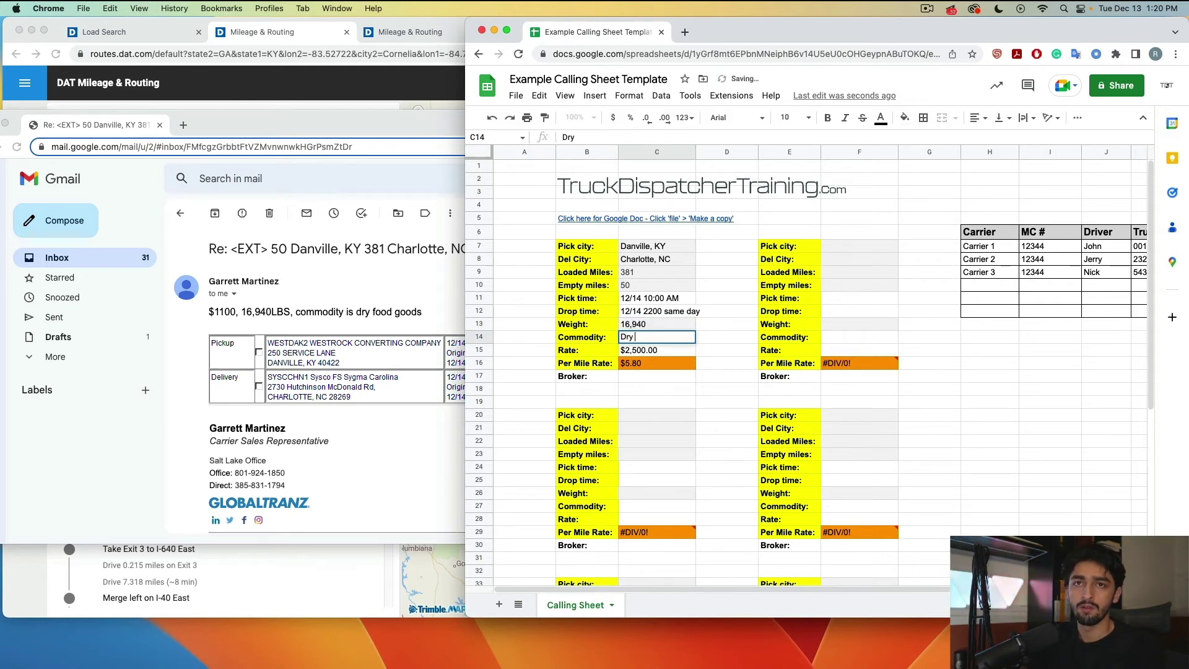
text(Foods)
key(Return)
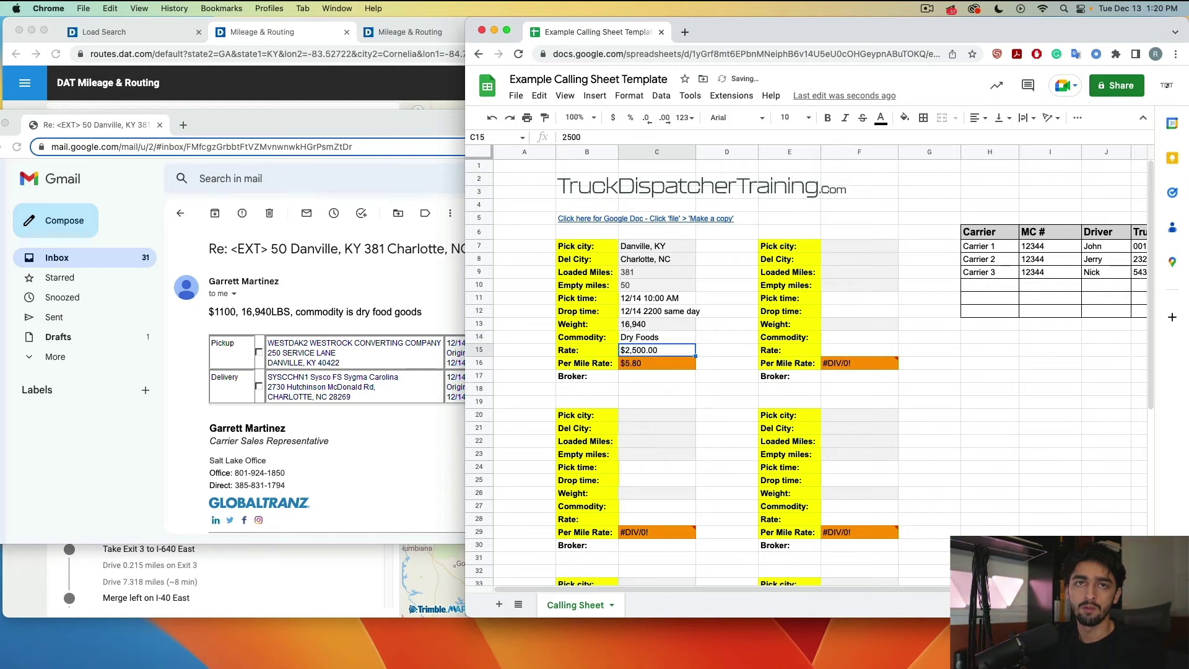
text(1100)
key(Return)
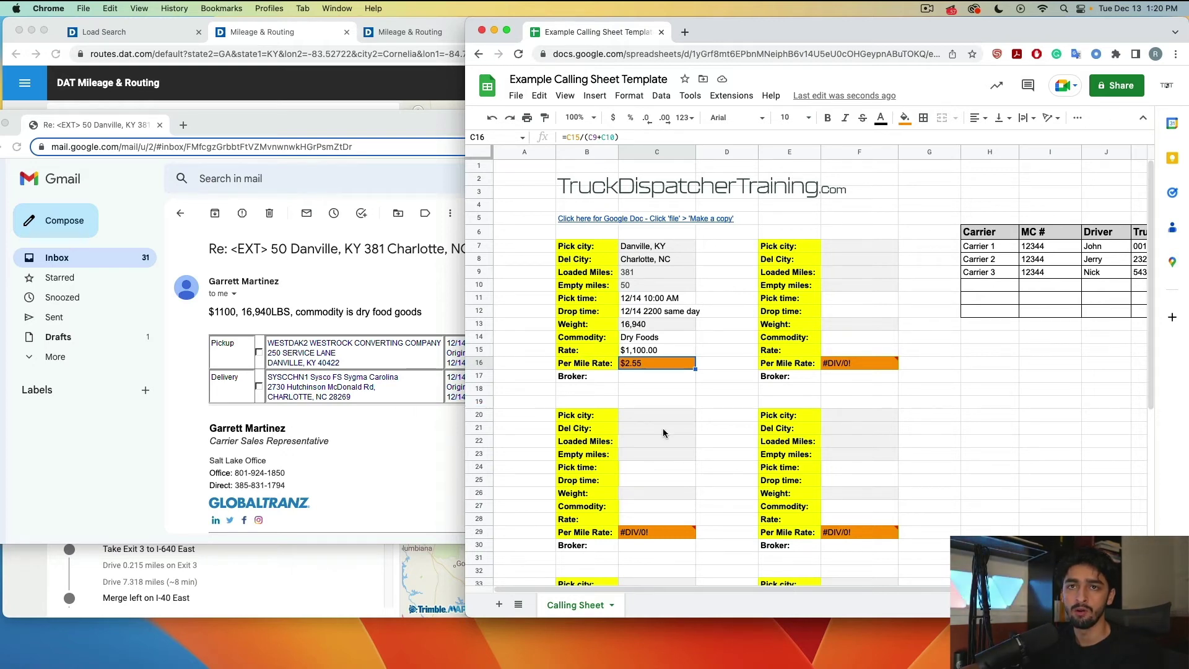
click(683, 315)
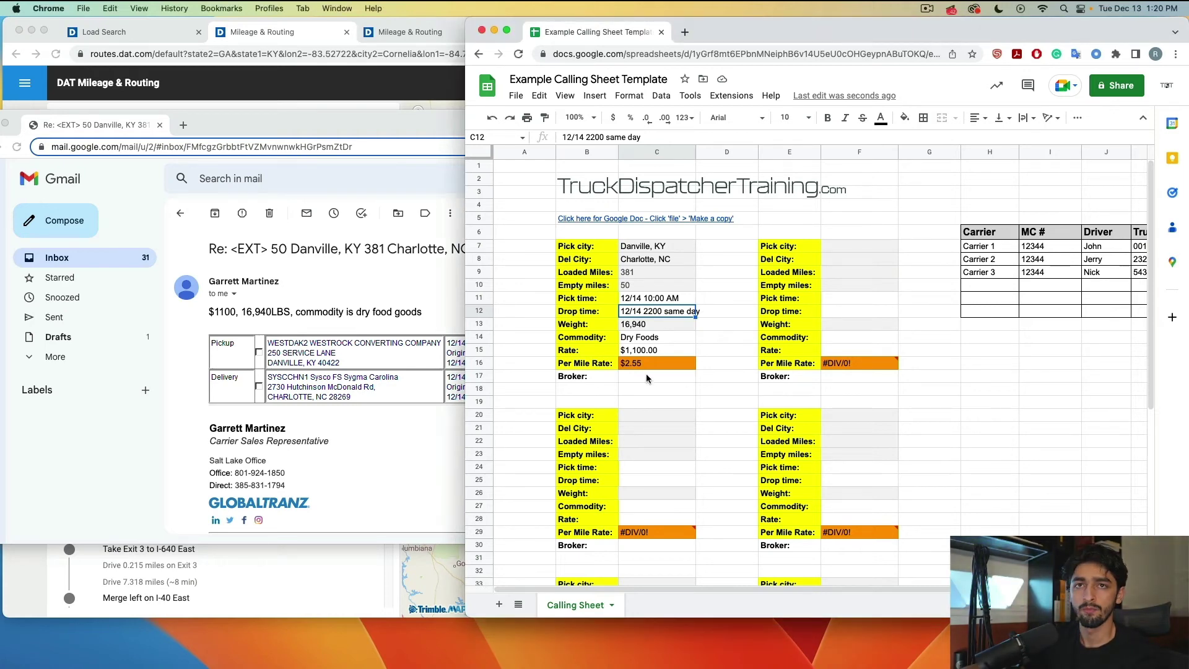
Switch to Gmail and start a reply to the broker's message about the Danville–Charlotte load.
click(5, 121)
scroll(335, 468, down, 5)
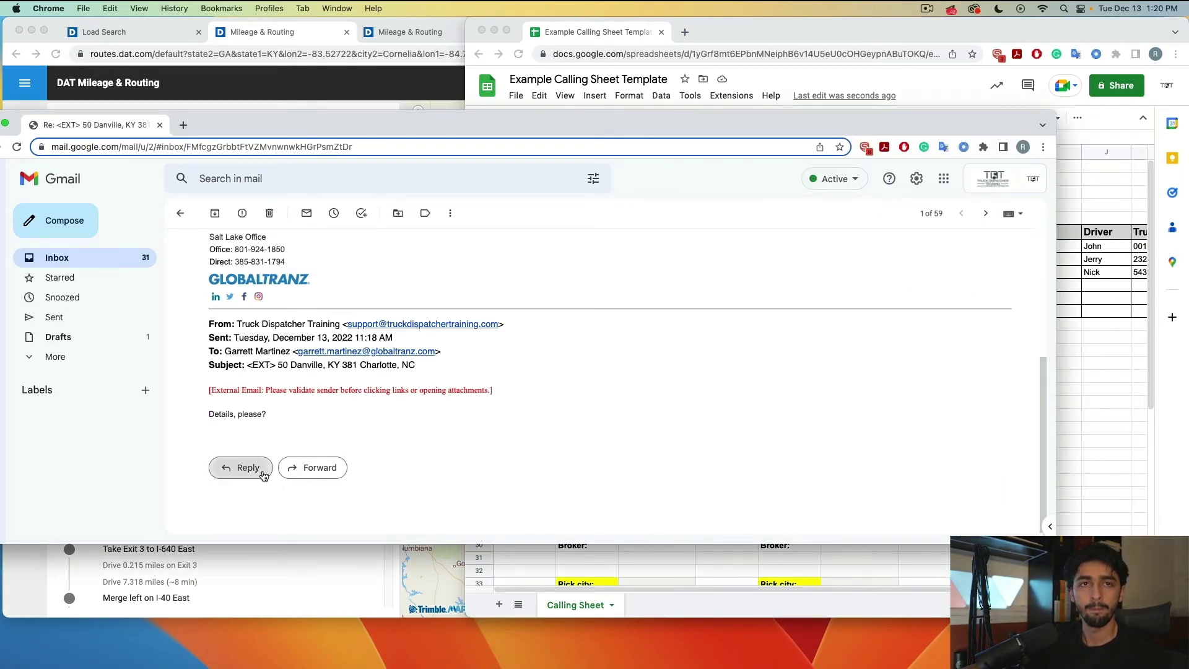
click(243, 469)
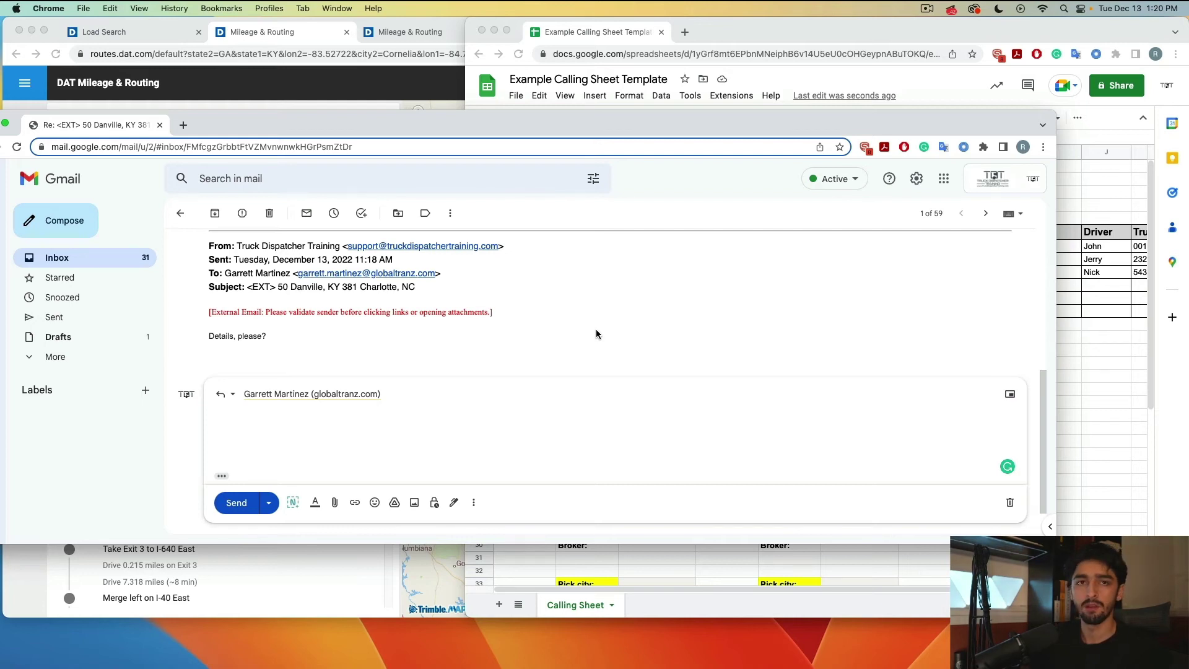
text(Ca)
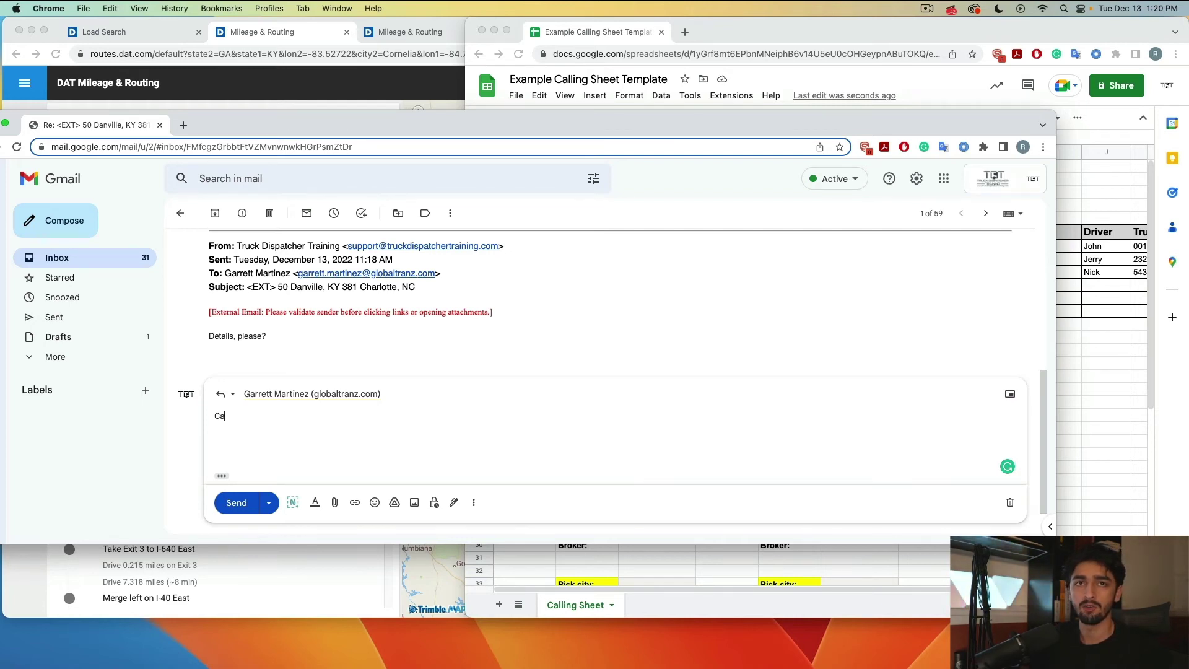
text(rl)
key(BackSpace)
key(BackSpace)
key(BackSpace)
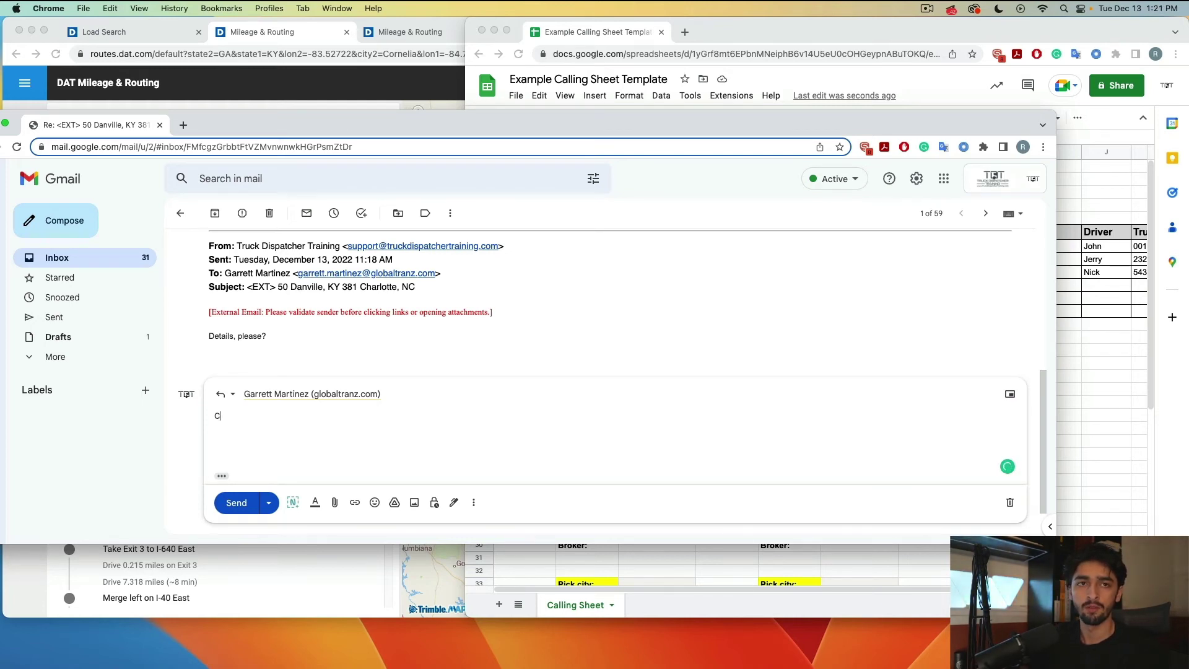
key(BackSpace)
Write "Whats your max on this? Looking to be at $1400" in the reply and send it to the broker.
text(Whats you)
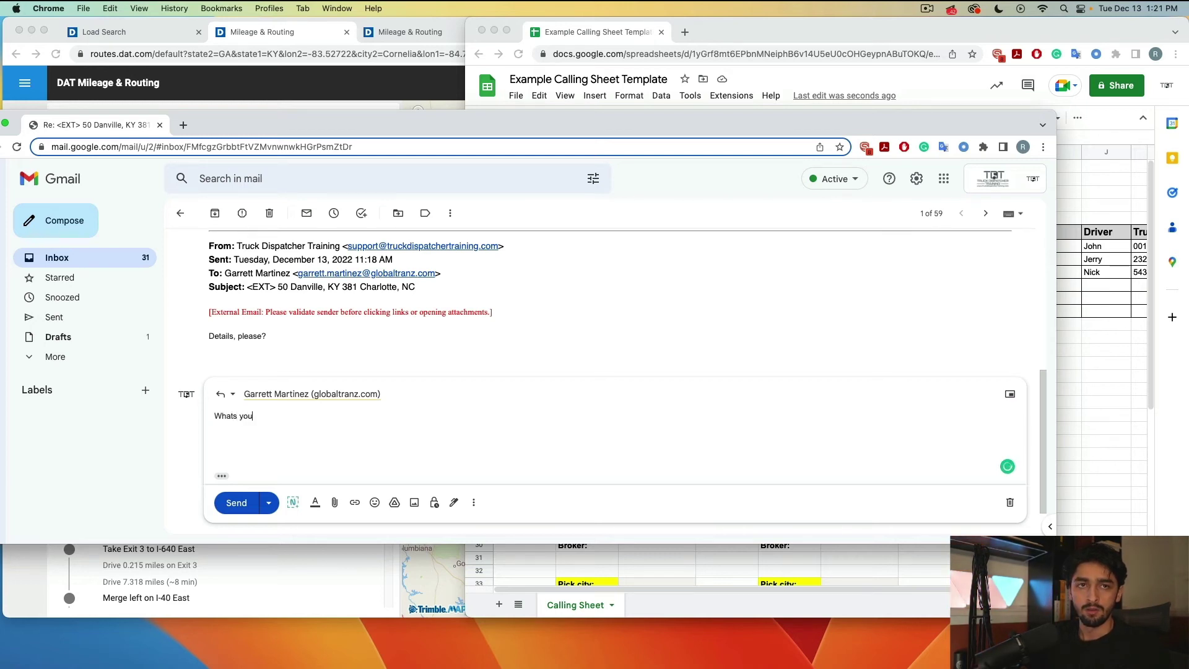
text(r max on this? )
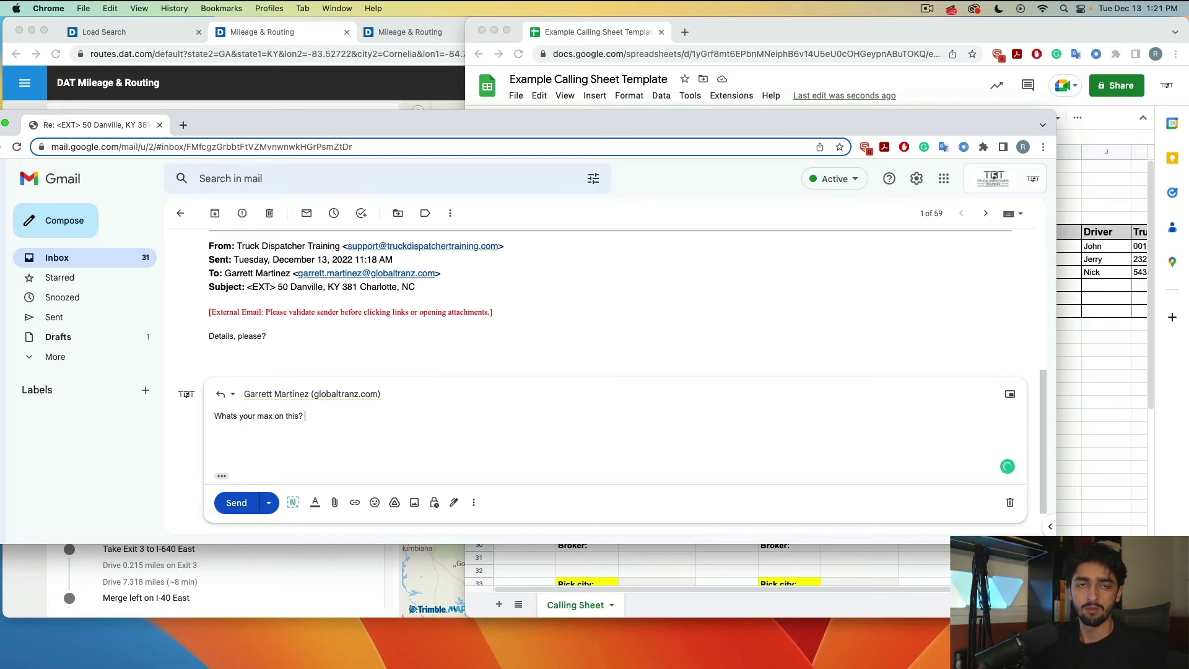
text(Looking to be)
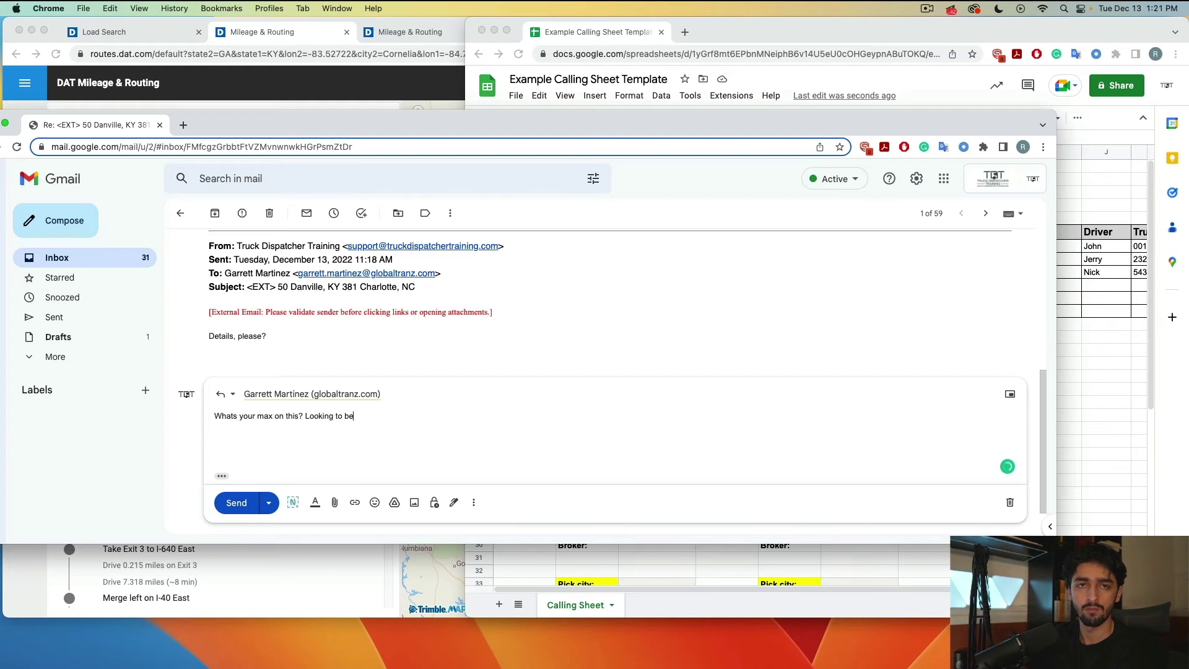
text( at 1400)
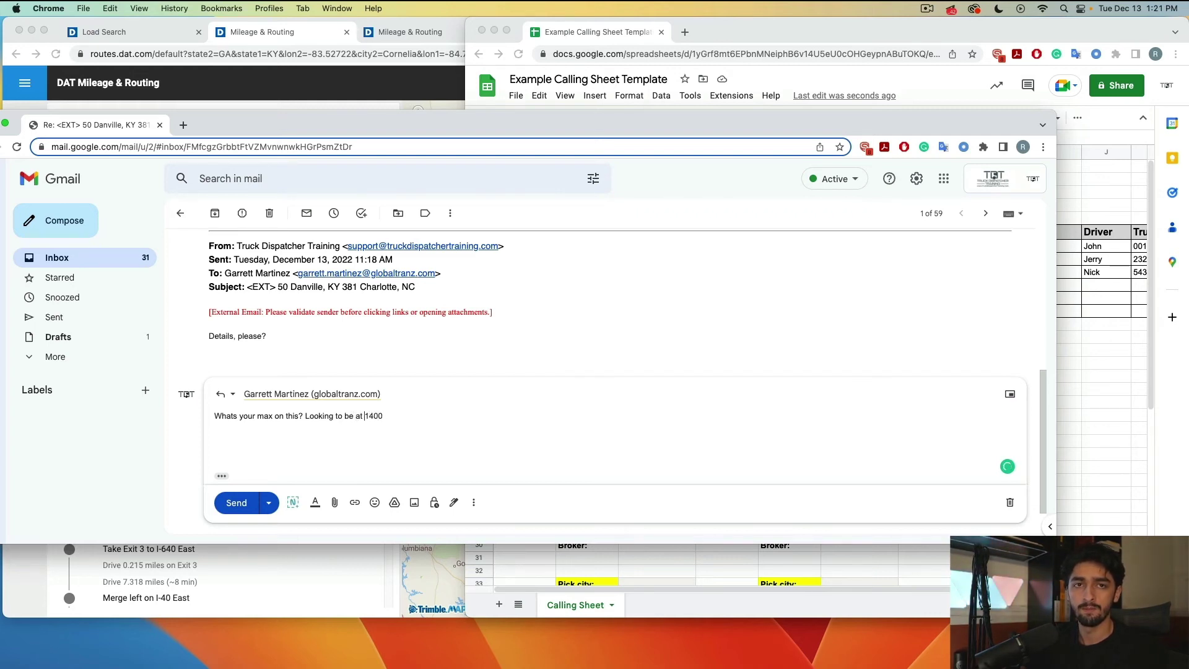
key(alt+Left)
text($)
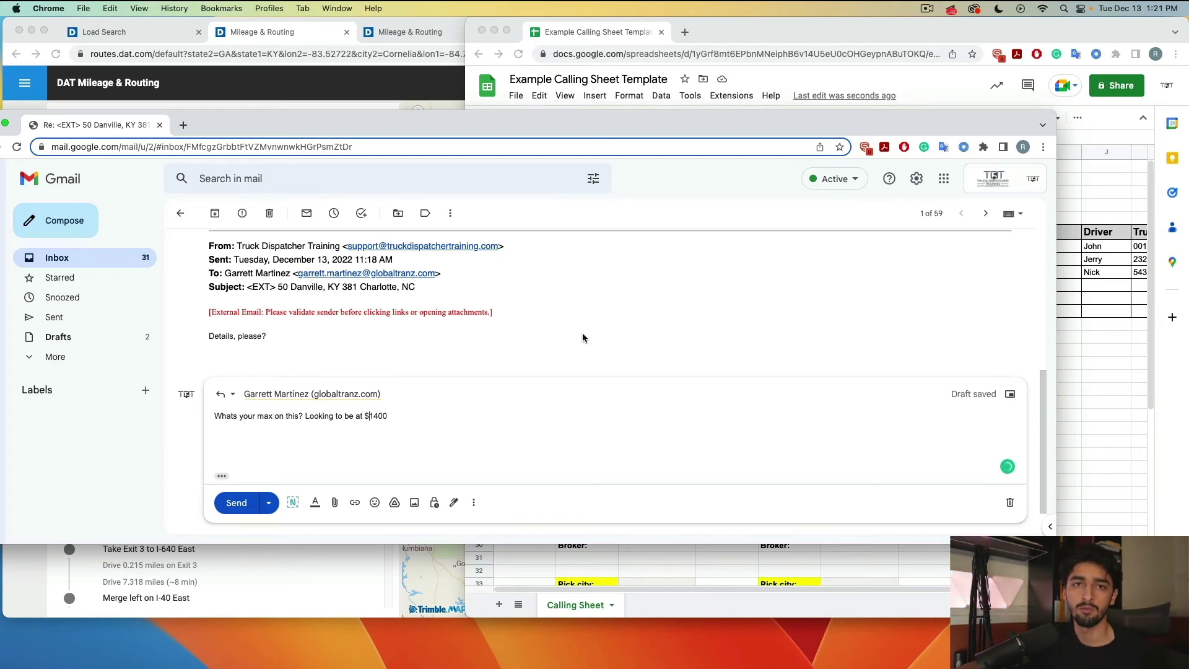
click(238, 502)
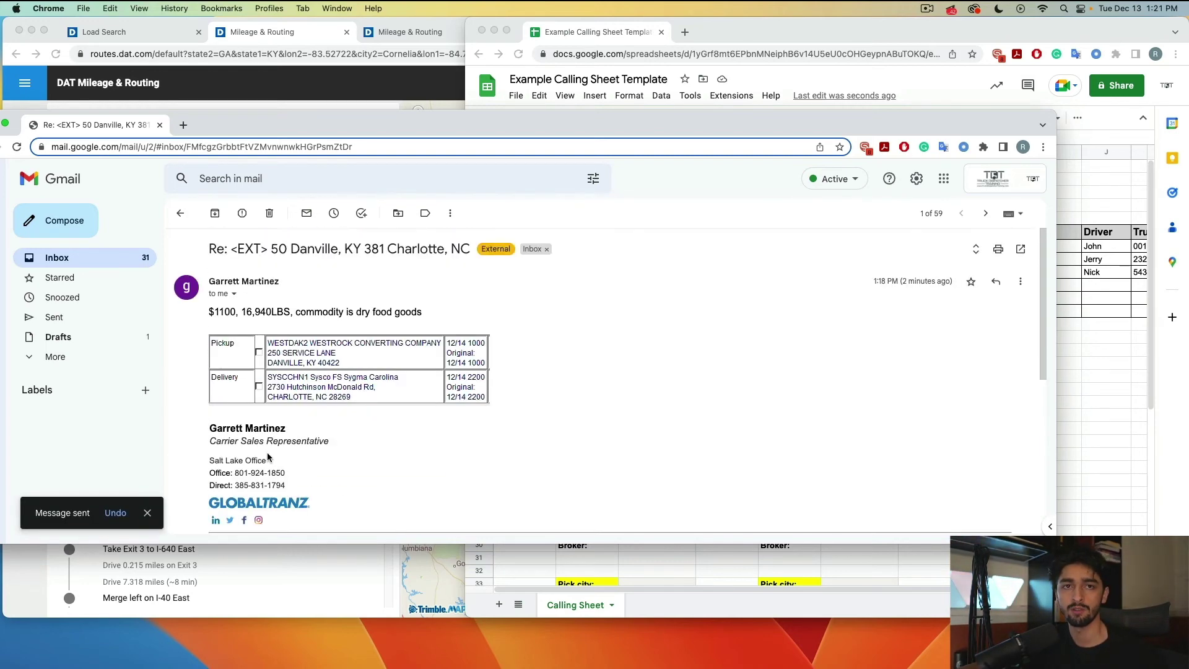
Return to the calling sheet and copy the first load block from pick city through per mile rate, cells B7:C16.
scroll(1032, 368, down, 1)
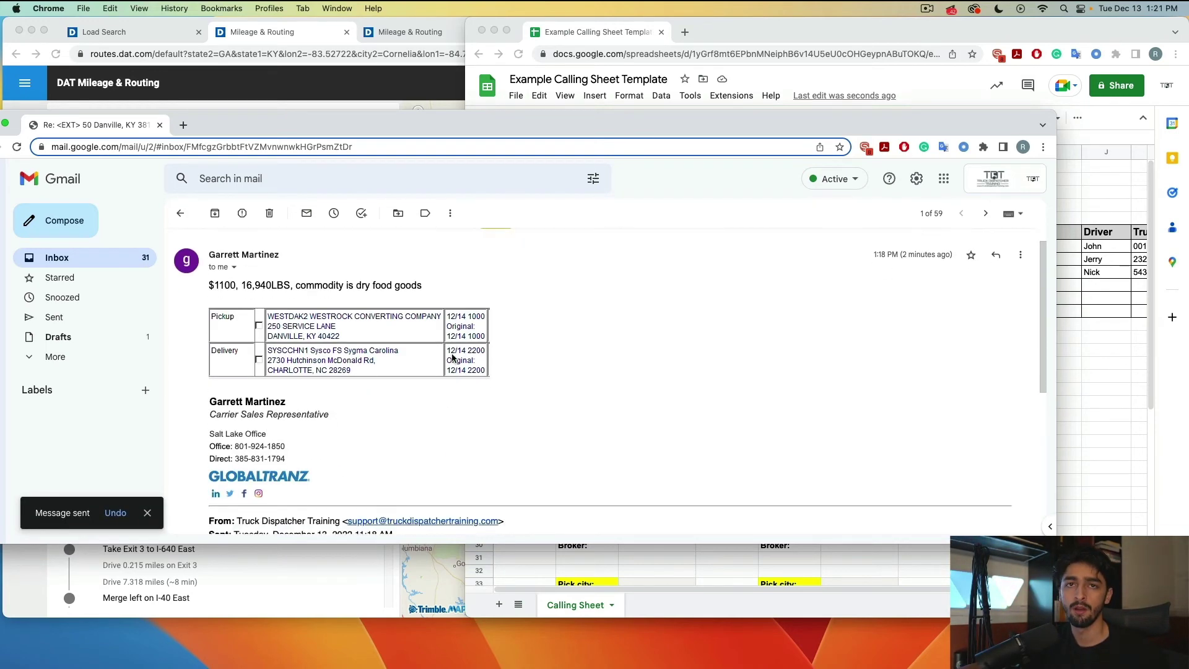
click(1087, 379)
click(595, 246)
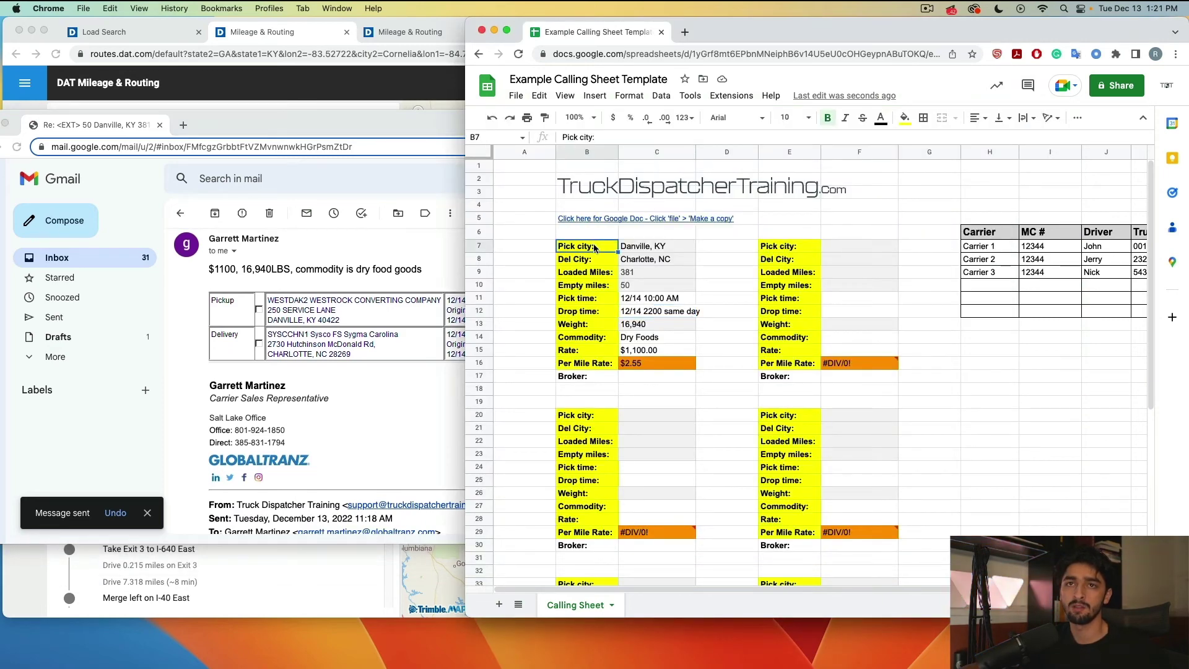
shift+click(653, 365)
key(ctrl+c)
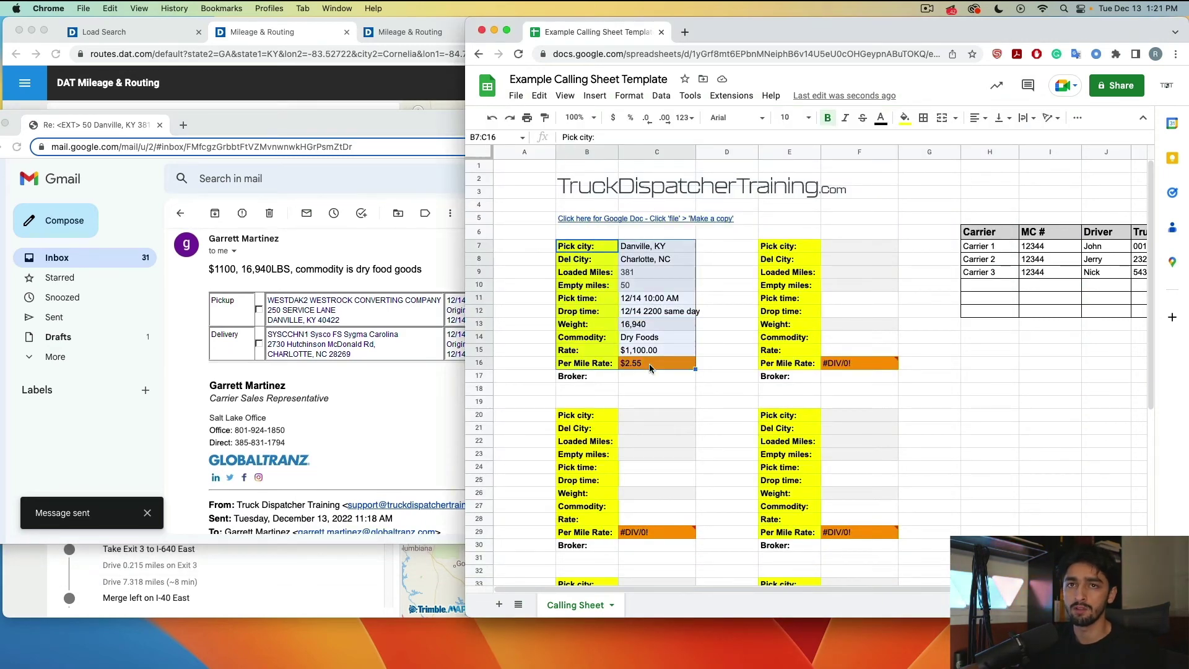
click(769, 392)
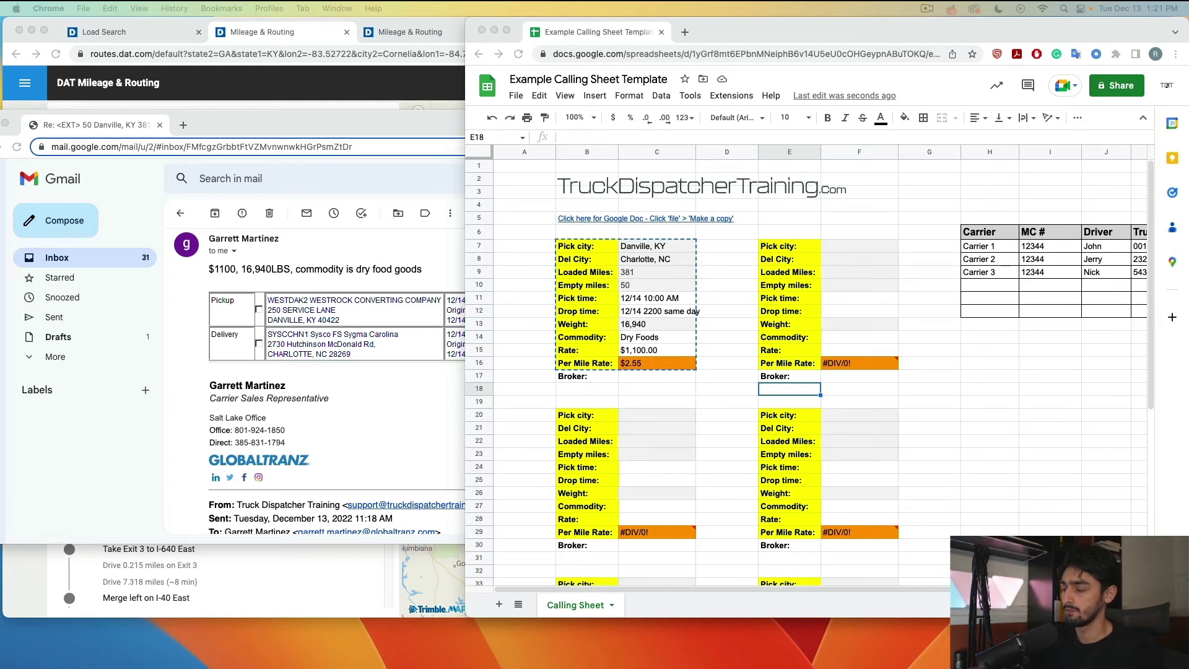
Switch to Gmail and read the broker's latest answer to the rate request in the Danville–Charlotte thread.
key(super+grave)
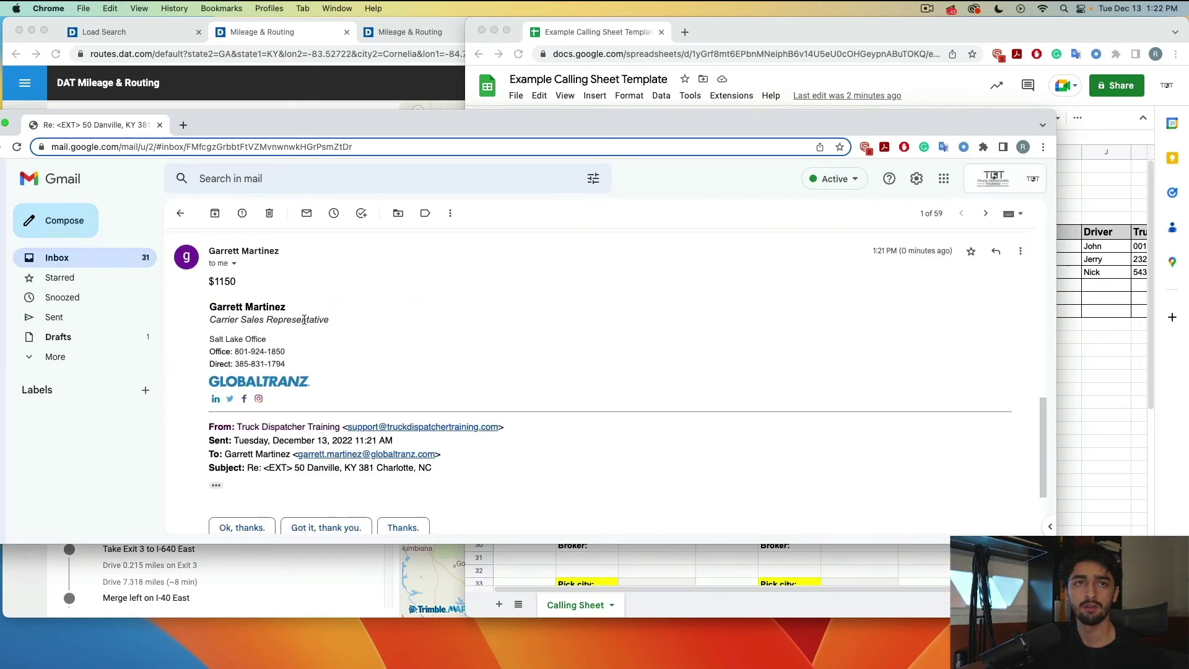
scroll(261, 315, up, 1)
scroll(224, 314, up, 3)
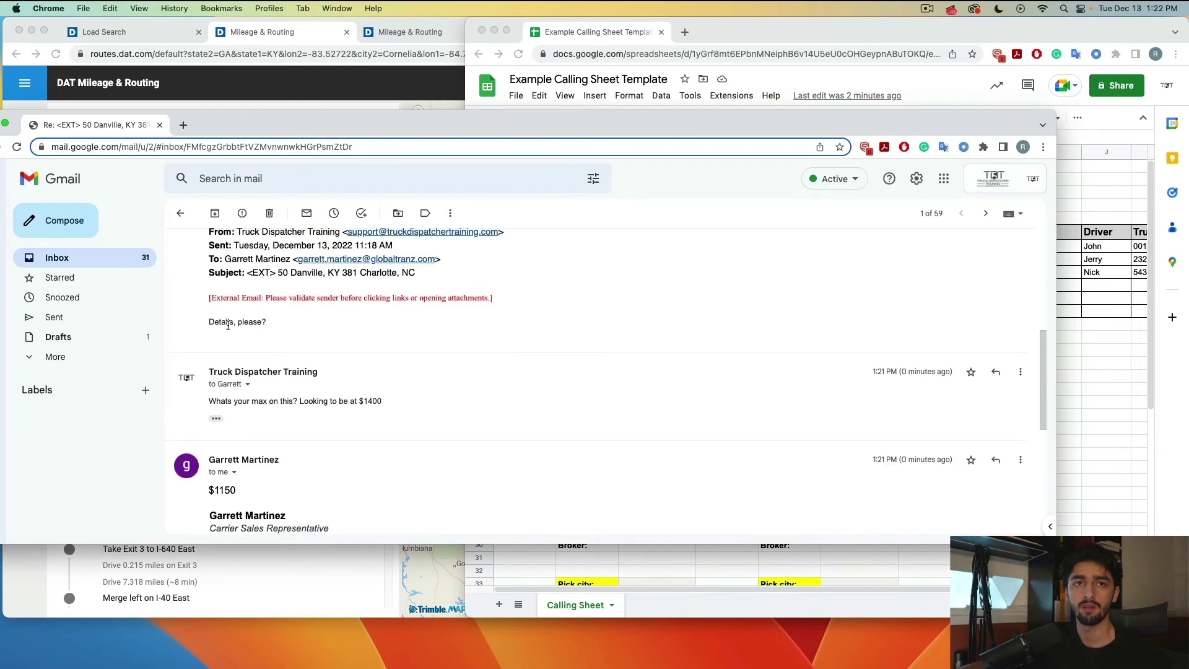
scroll(224, 432, up, 1)
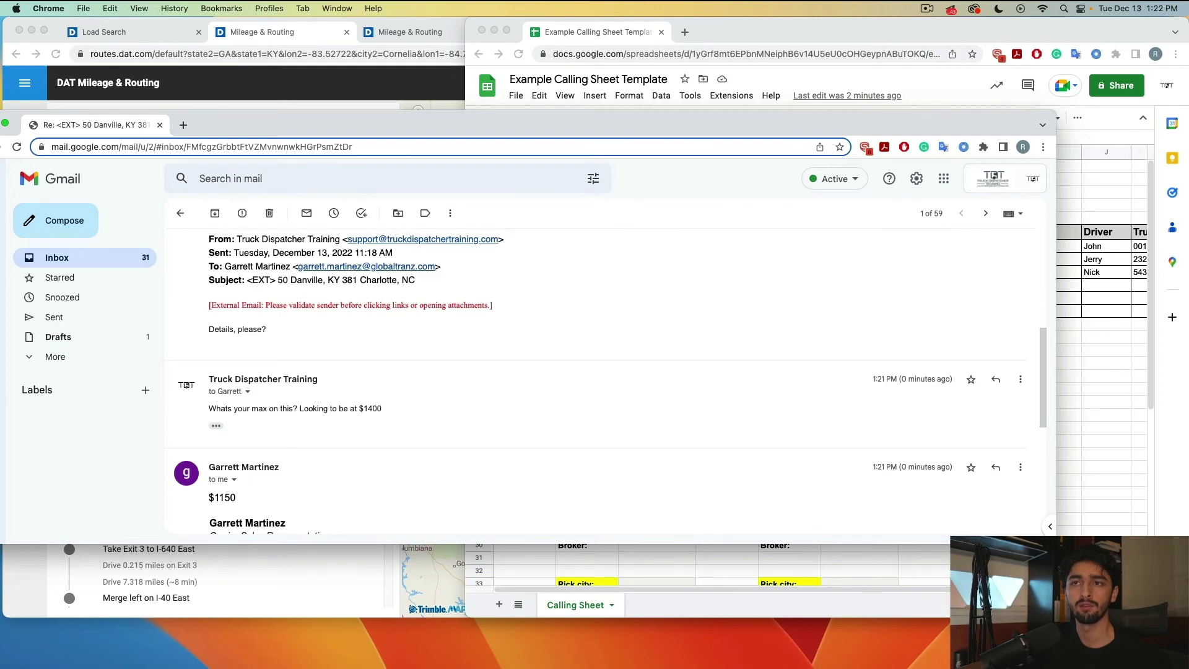
Return to the calling sheet and set the first load block's rate to $1,150.
click(1093, 476)
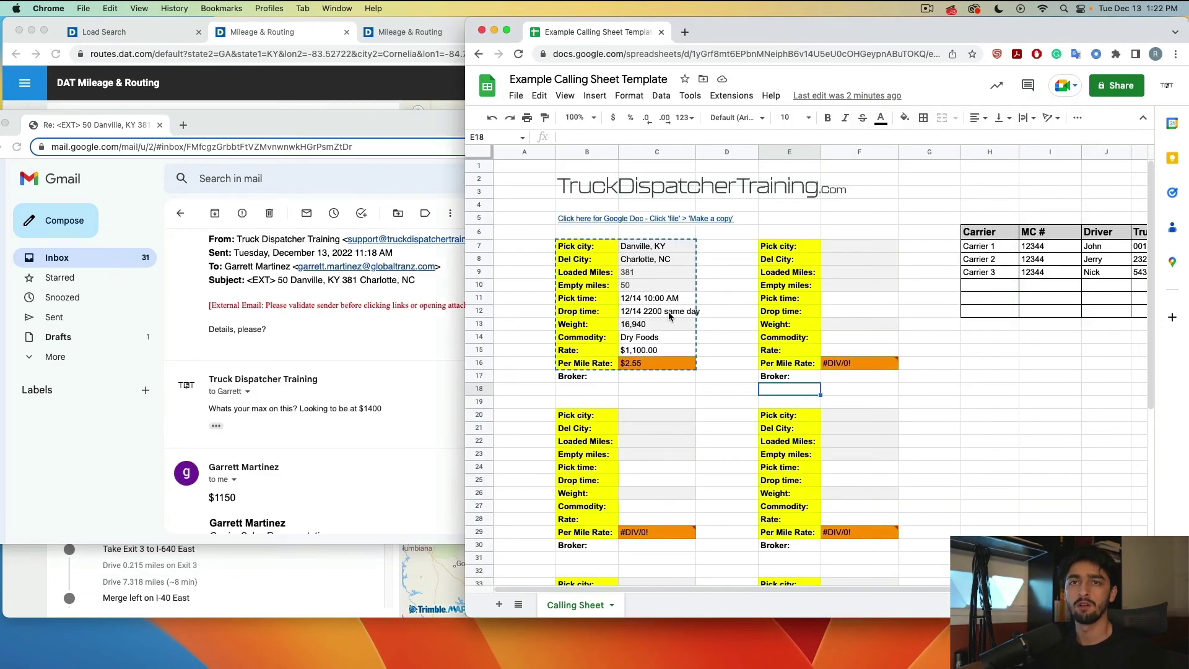
click(631, 352)
text(1150)
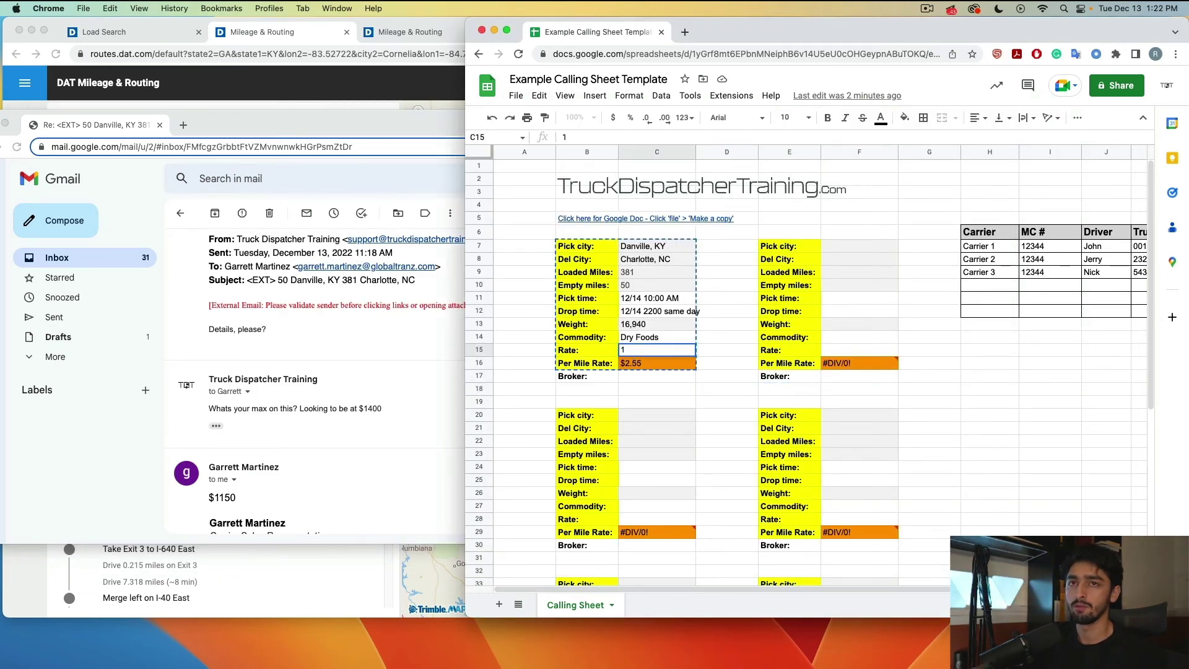
key(Return)
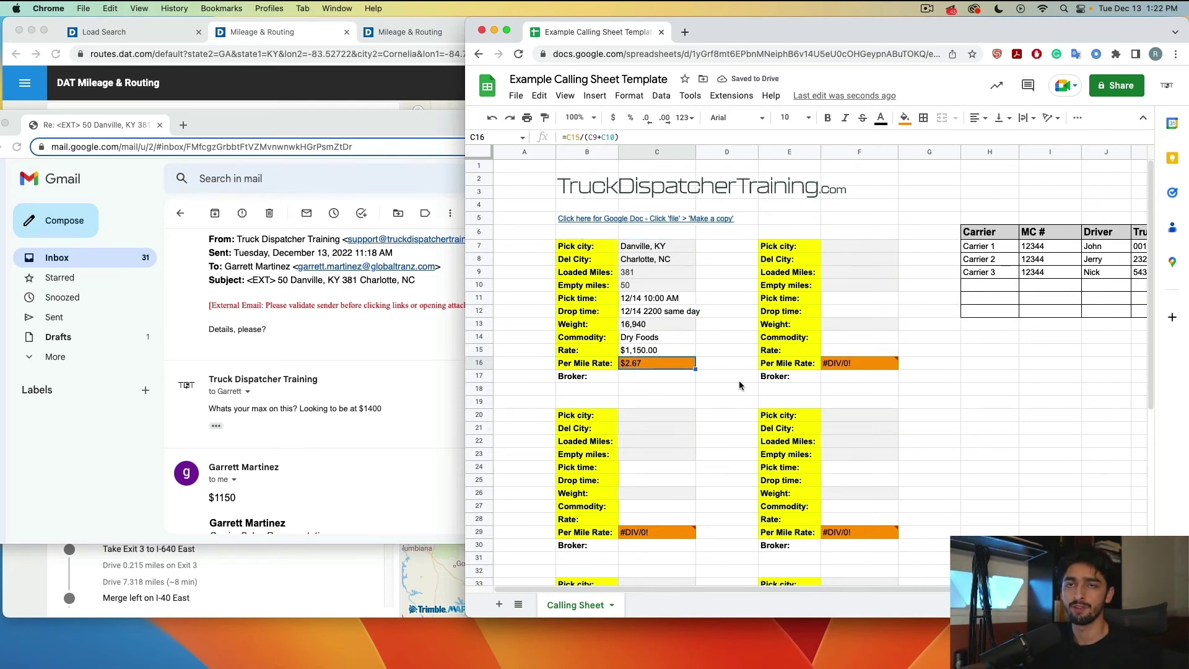
click(734, 351)
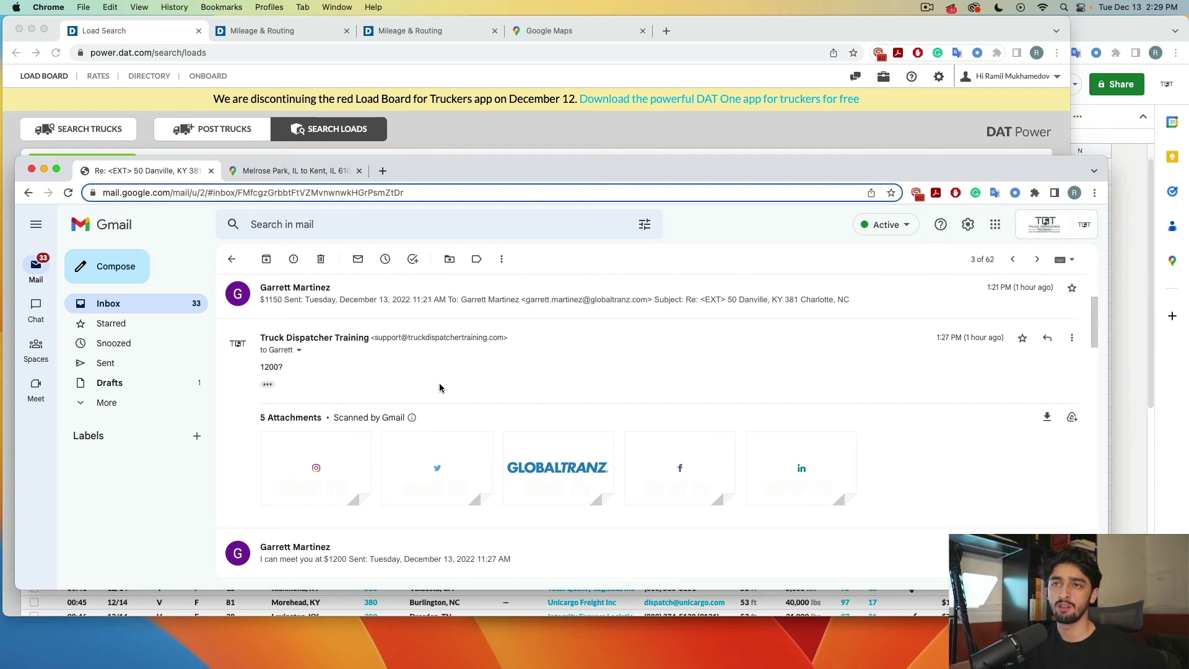
Read through the follow-up messages in the Gmail thread on the rate agreement, the driver's availability and the broker's booking requirements.
scroll(652, 337, down, 5)
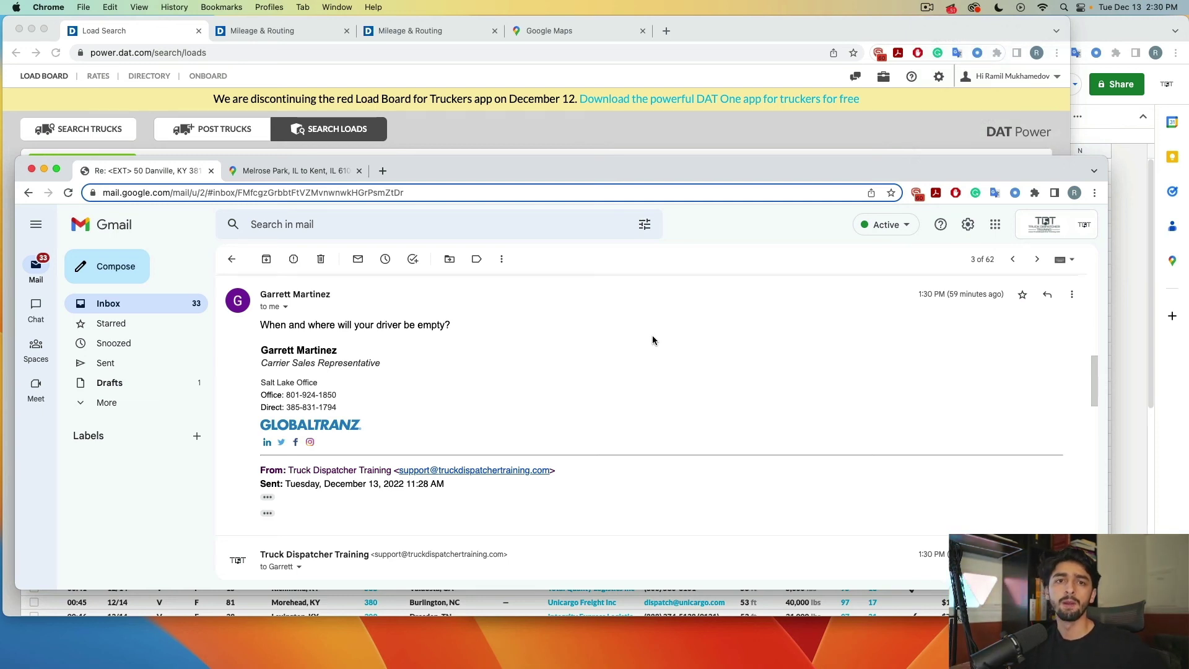
scroll(652, 340, down, 1)
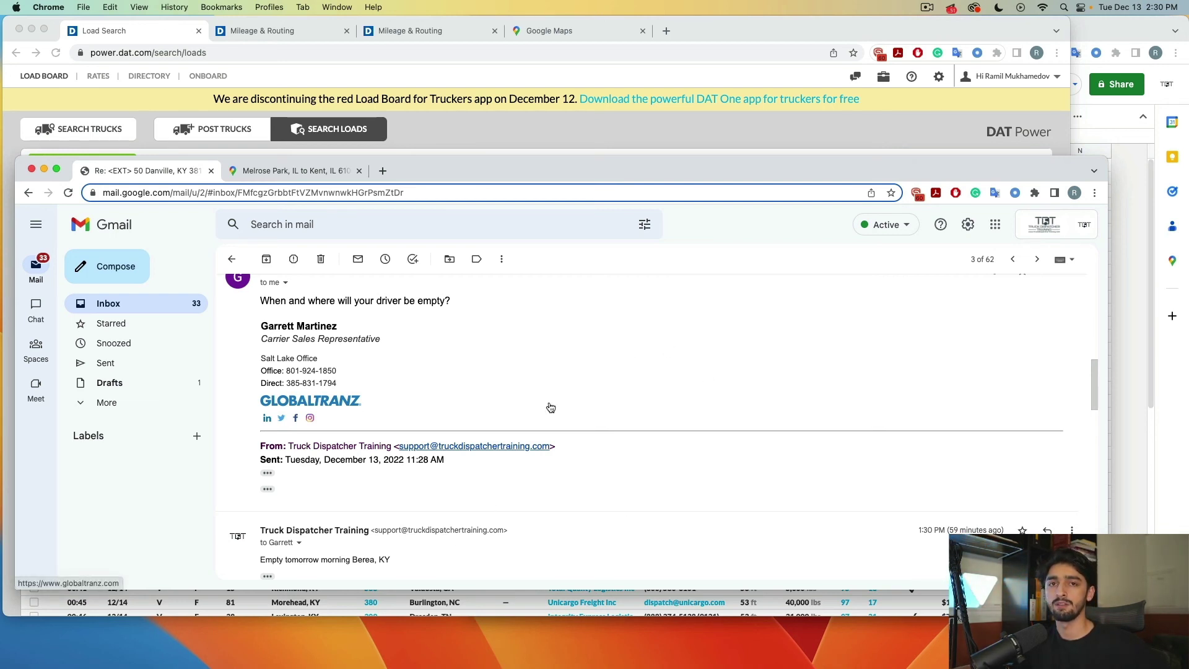
scroll(647, 346, down, 4)
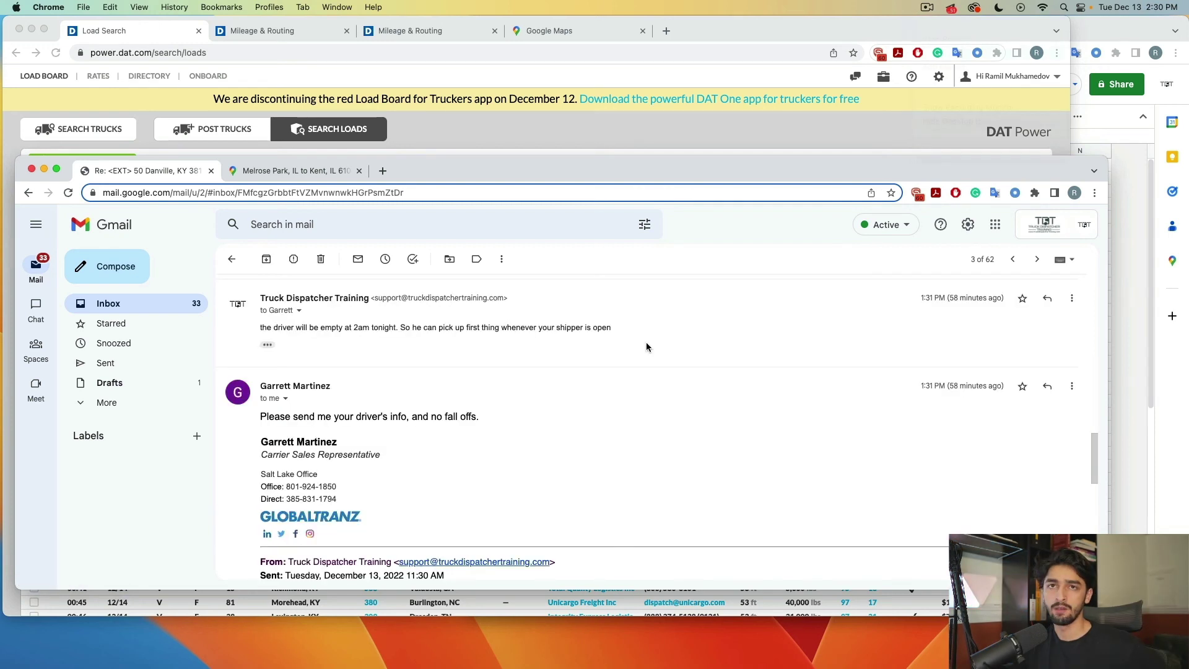